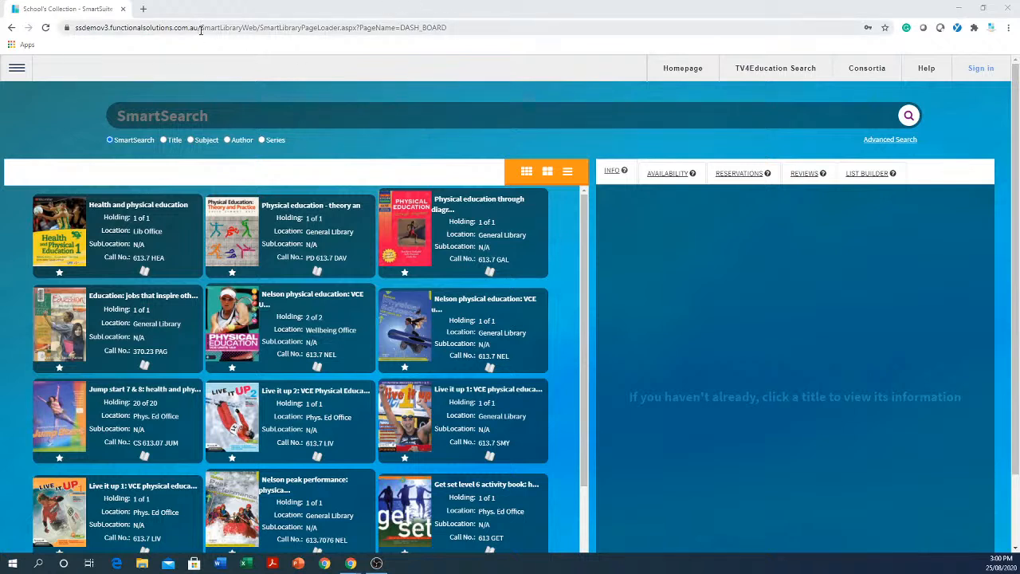
Highlight the site's domain in the web address and look through the titles in the school's collection.
click(199, 28)
drag(199, 28, 107, 30)
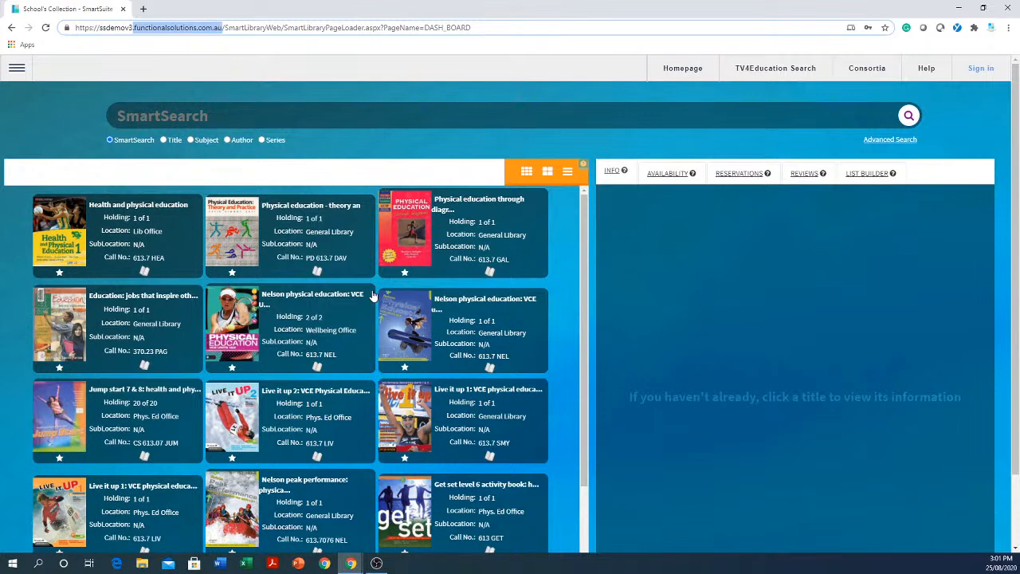
scroll(381, 291, down, 5)
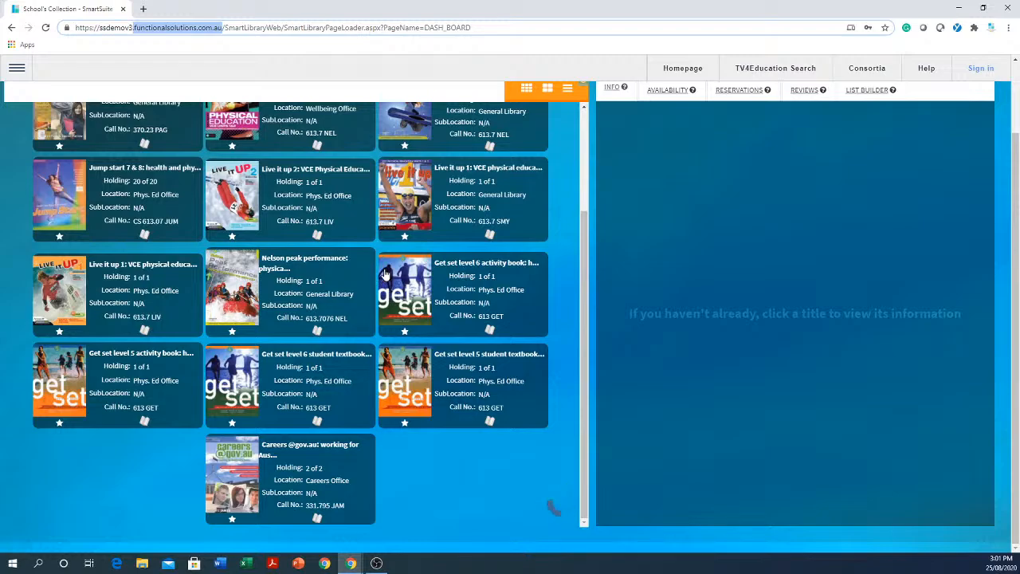
scroll(382, 279, down, 3)
scroll(384, 279, down, 2)
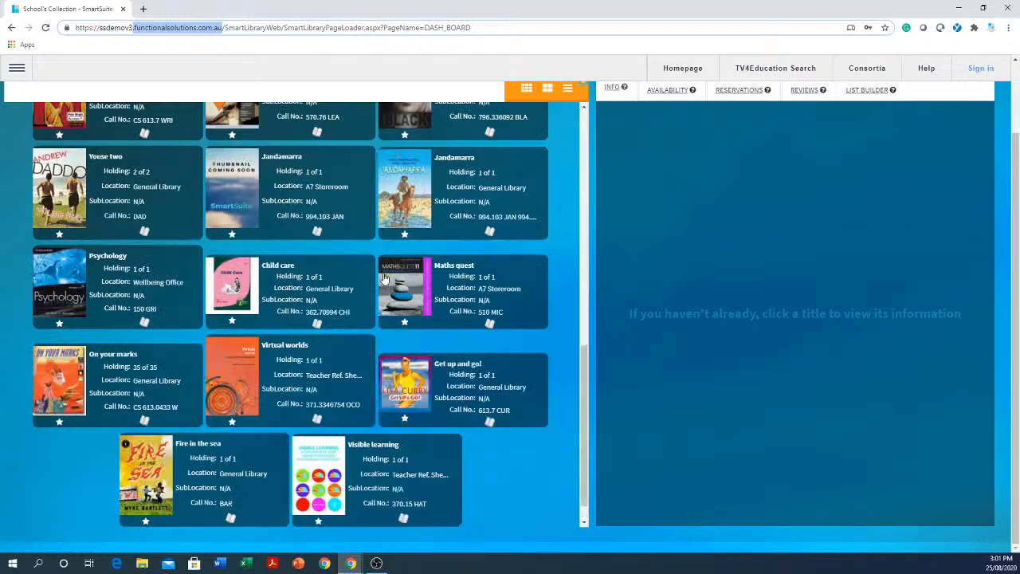
scroll(383, 279, up, 8)
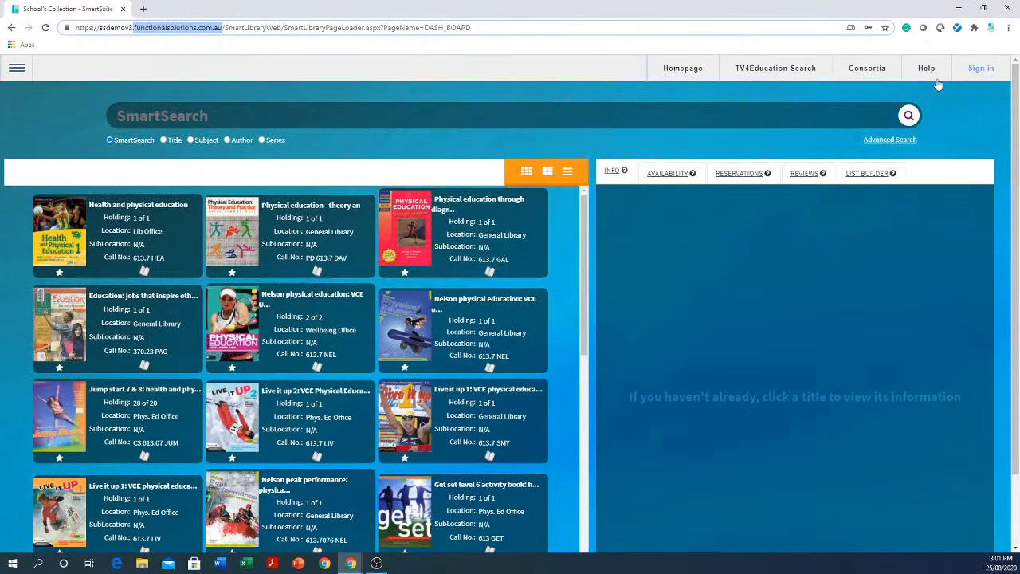
Run a blank SmartSearch and view the details of The cat on the mat is flat and Ahn's Brush with Fame, declining to log in.
click(908, 116)
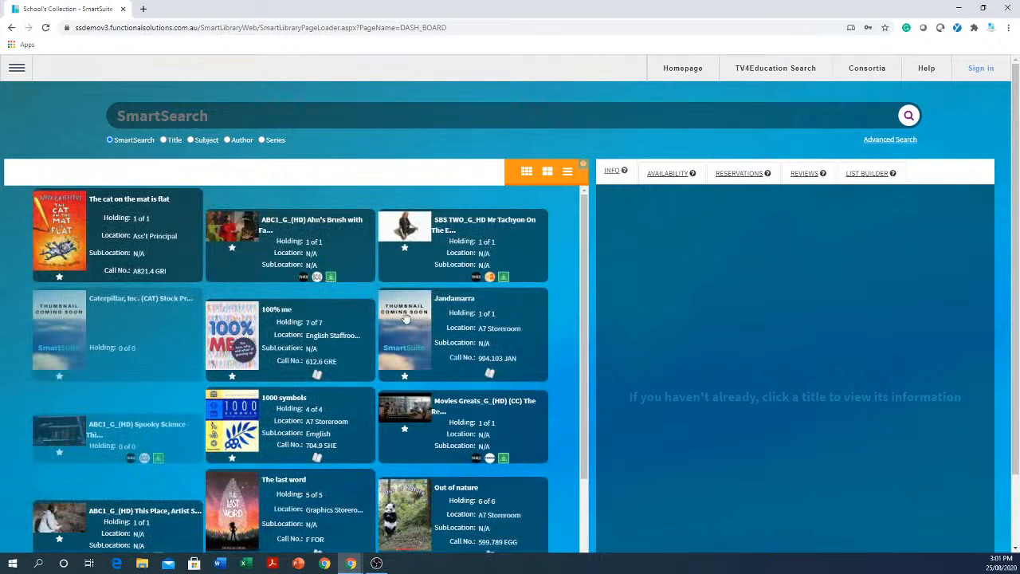
click(118, 231)
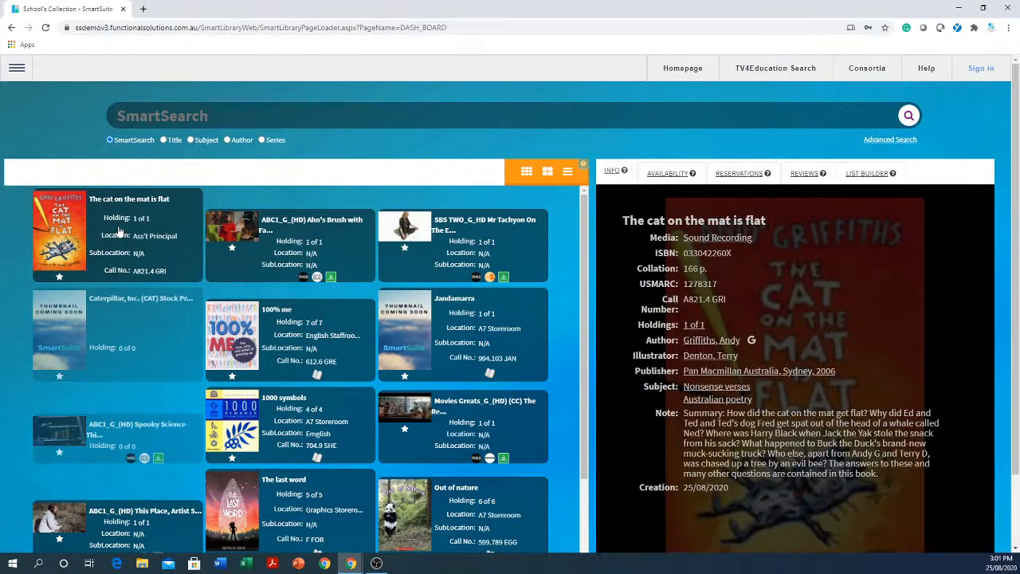
click(294, 252)
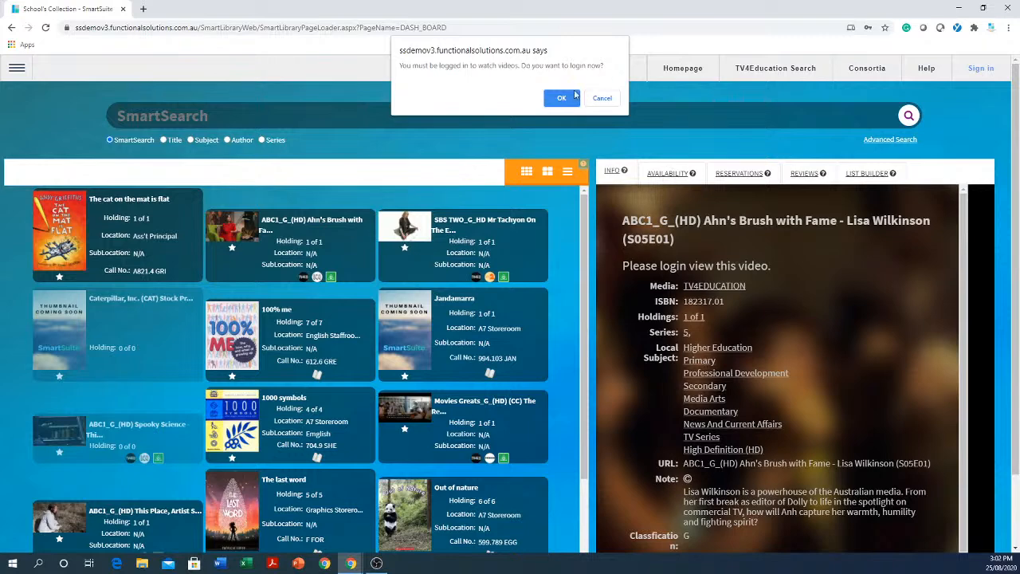
click(609, 103)
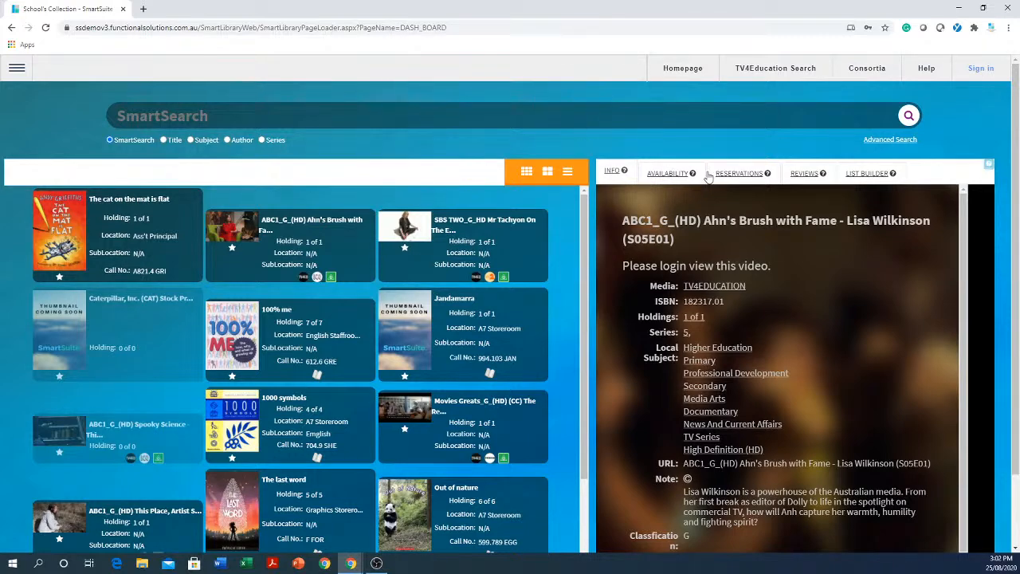
Sign in to the library with the account's username and password.
click(980, 69)
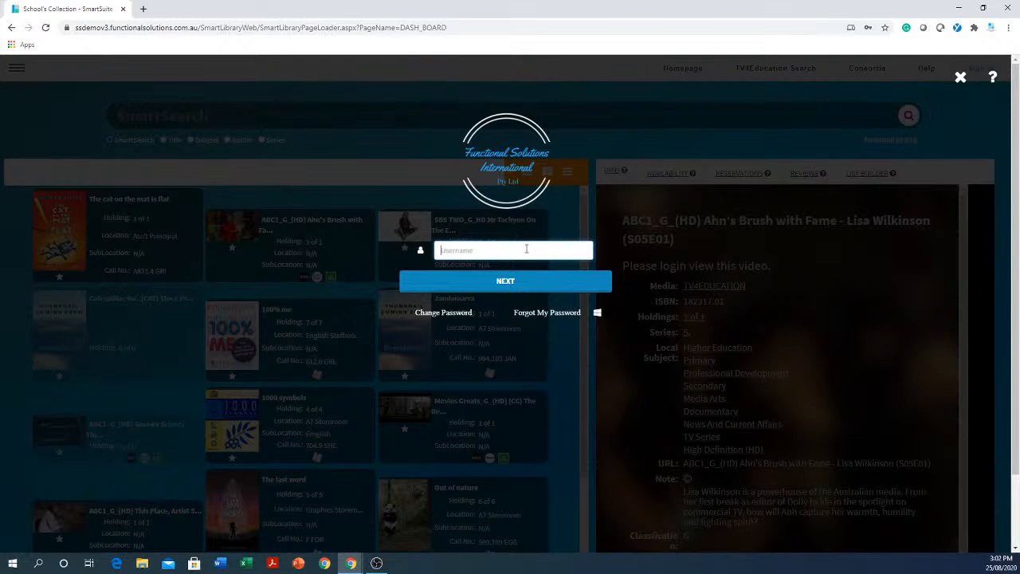
click(526, 249)
text(lib)
key(Return)
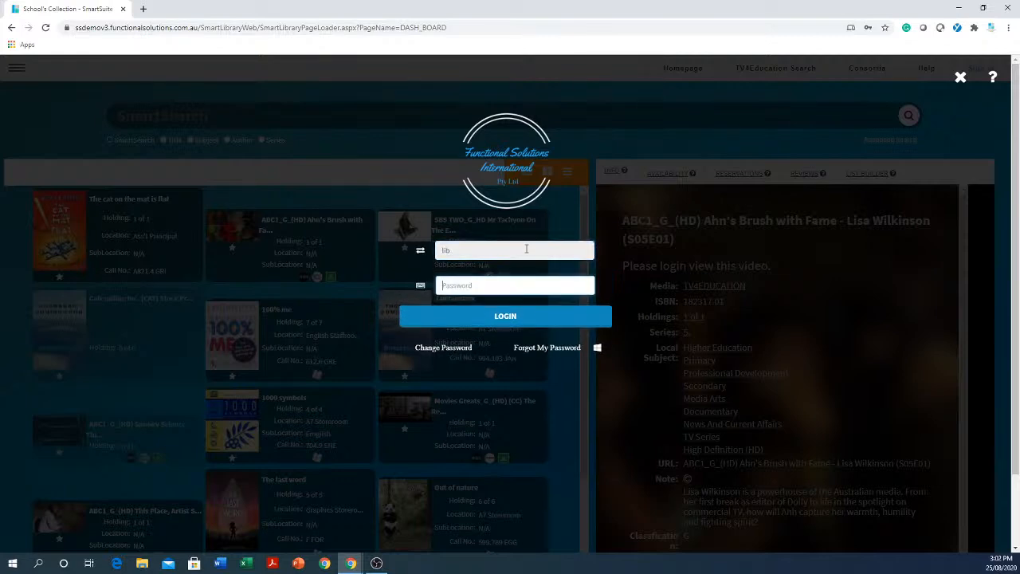
text(•••••)
key(Return)
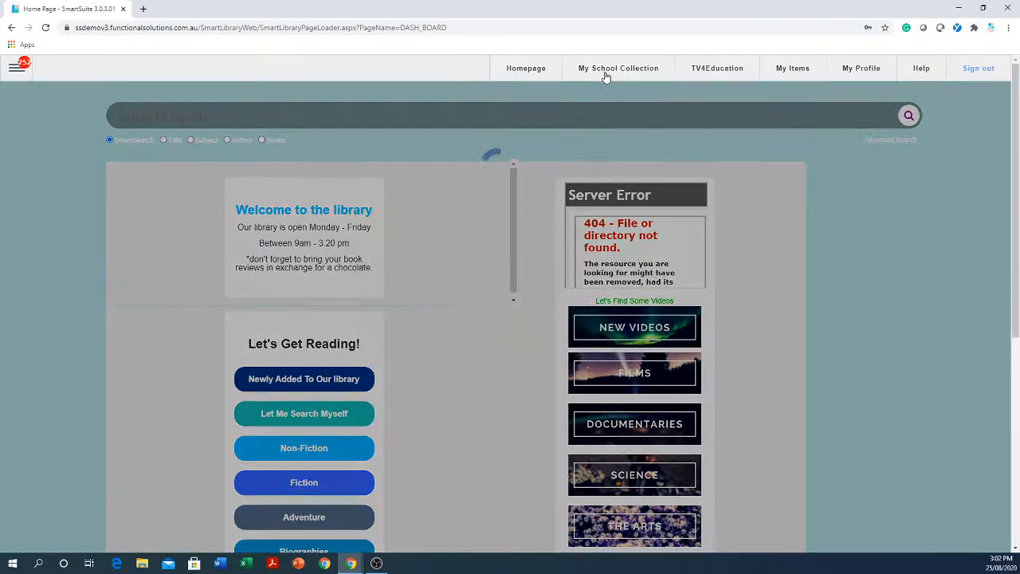
Open My School Collection and play the Behind the News Specials video on Writing Stories and Letters.
click(605, 73)
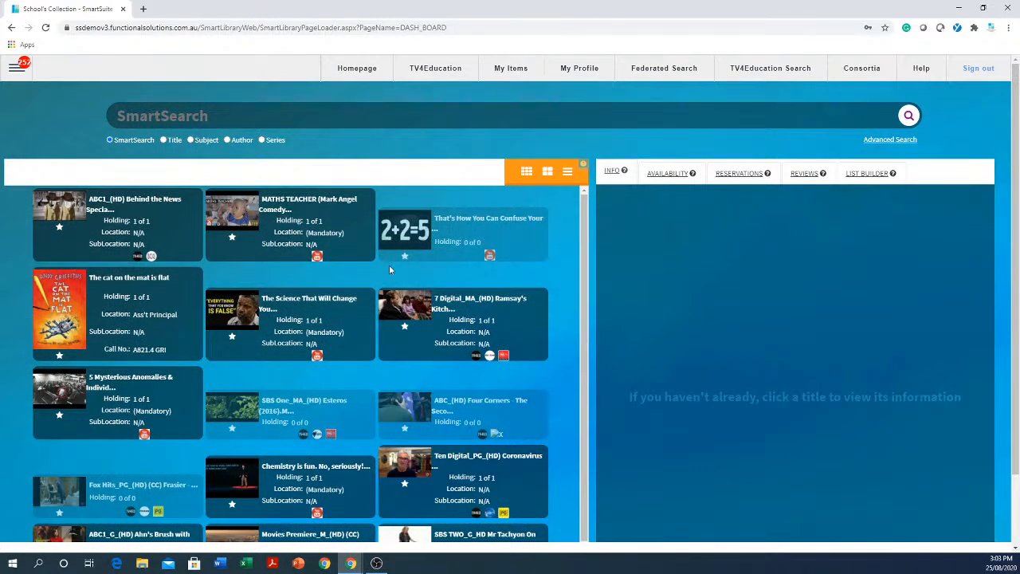
click(135, 226)
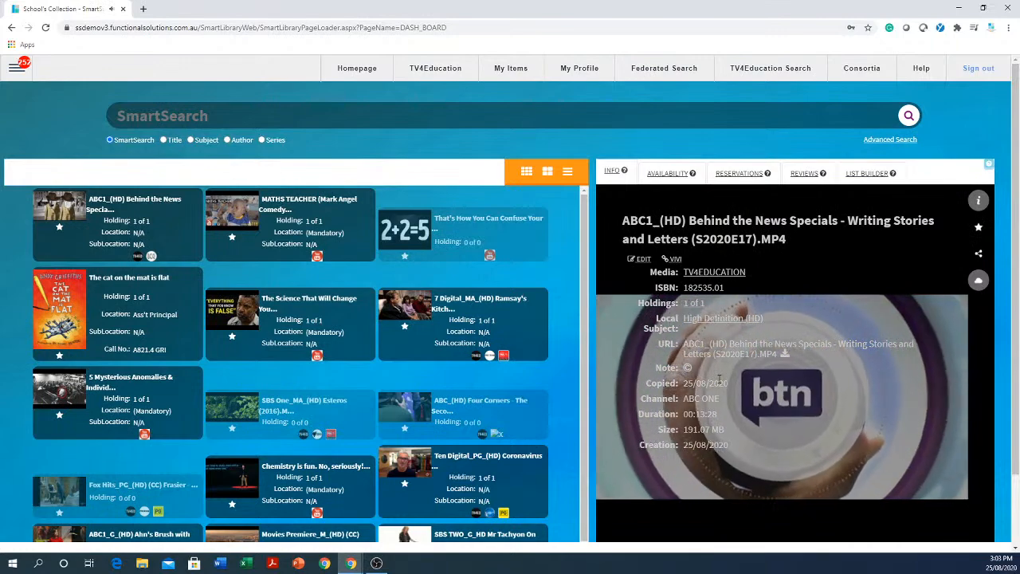
scroll(758, 418, down, 1)
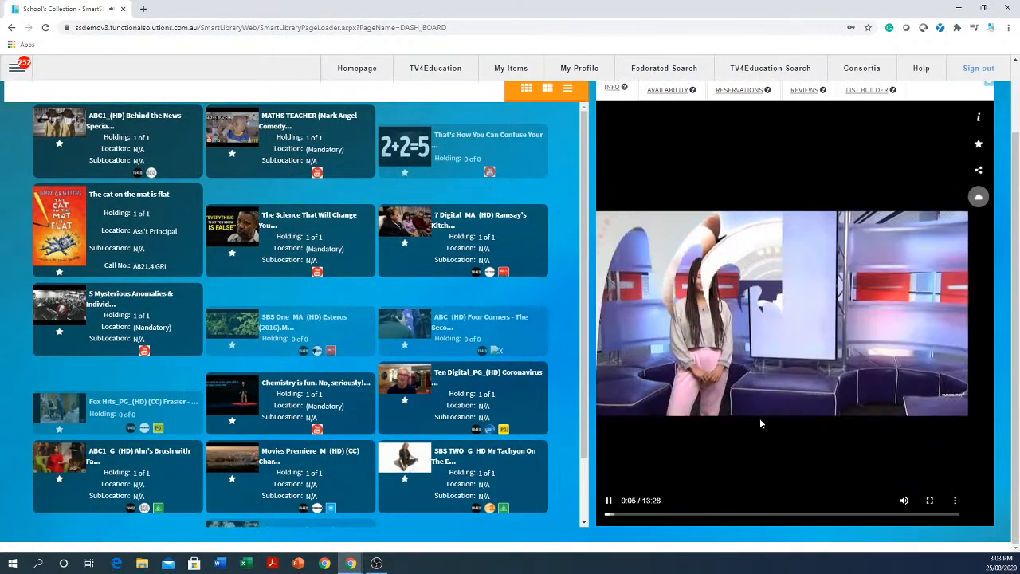
Skip through the playing video to about 3:34, 6:33 and back to 3:58, and pause it.
click(700, 516)
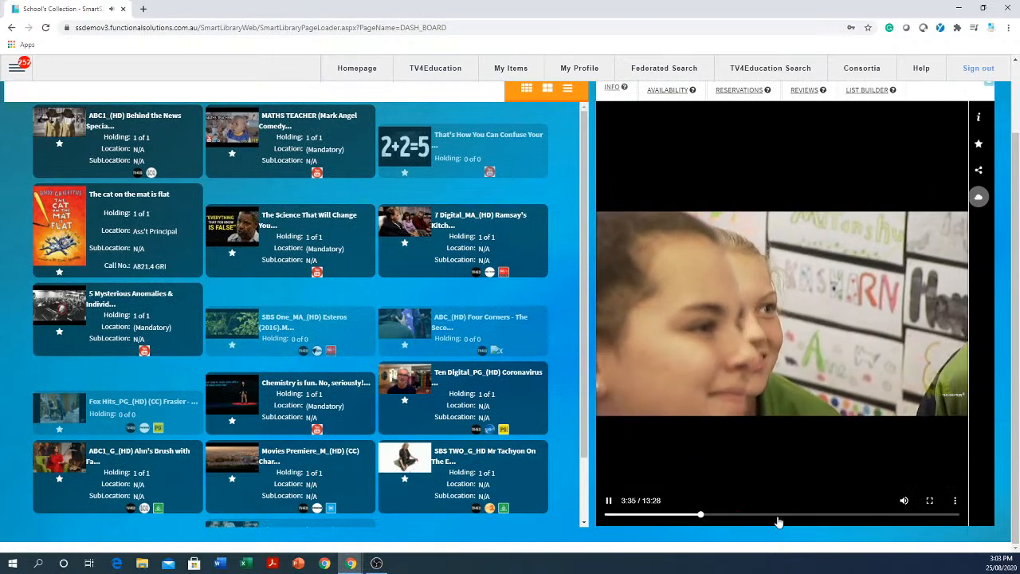
click(776, 515)
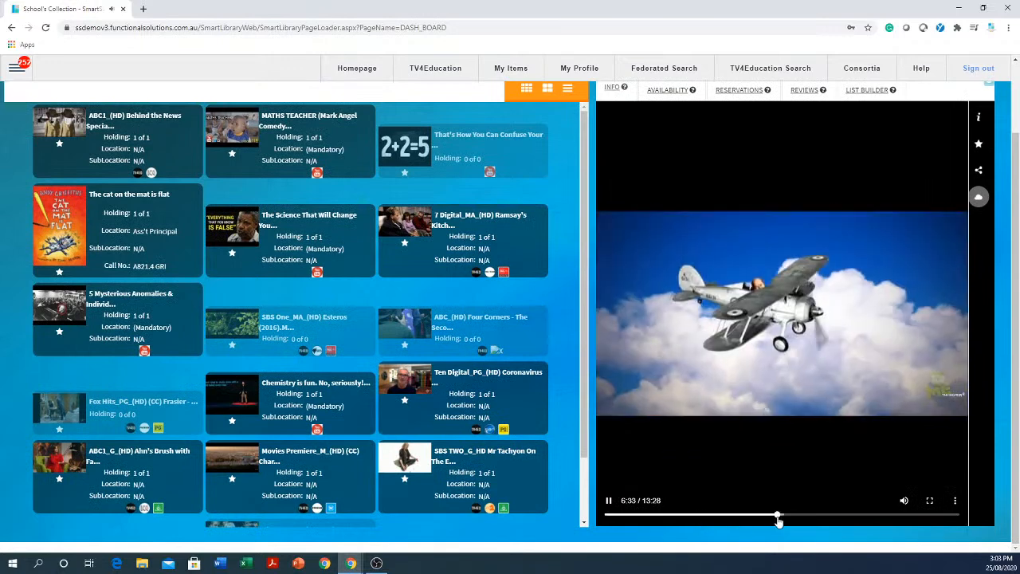
click(710, 516)
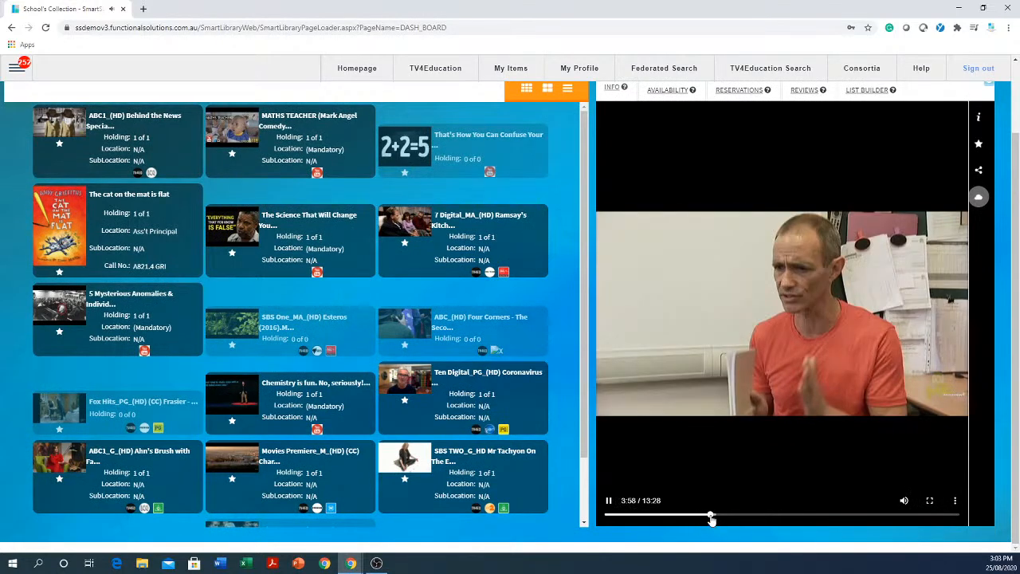
click(609, 500)
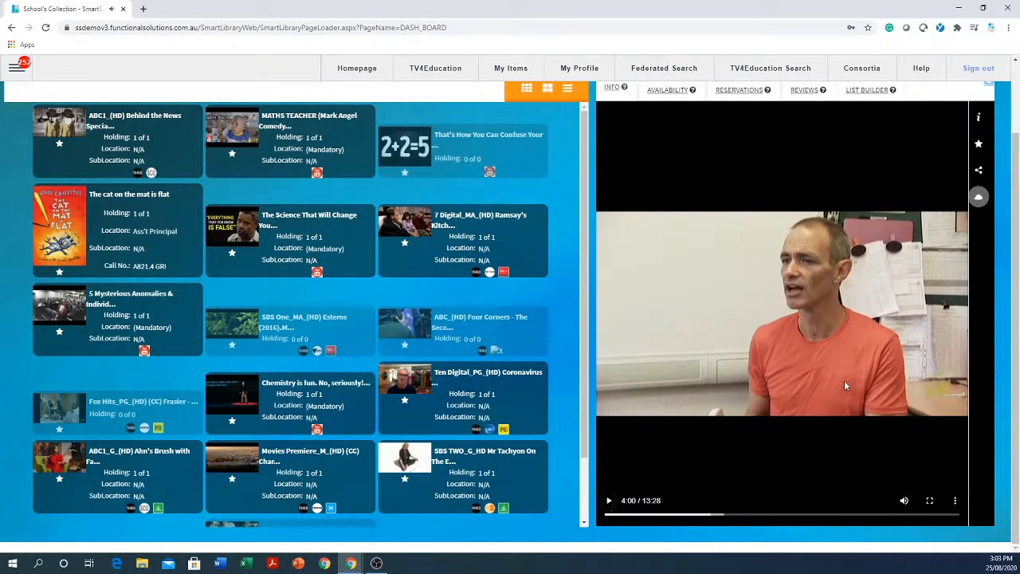
Play the Ramsay's Kitchen Nightmares - Bonapartes Revisited video, skip ahead to about 14:42 and pause it.
scroll(890, 295, up, 1)
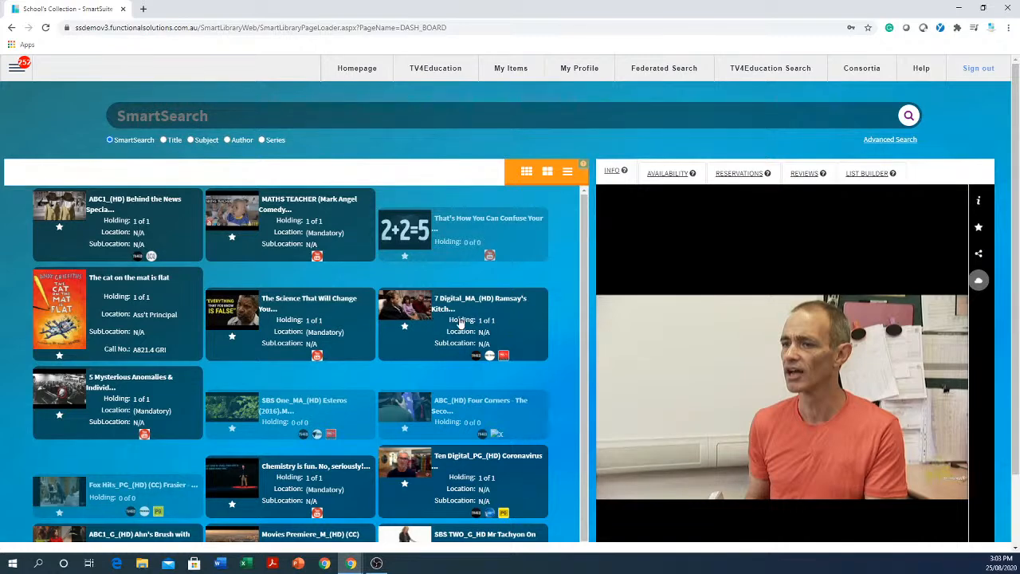
click(456, 329)
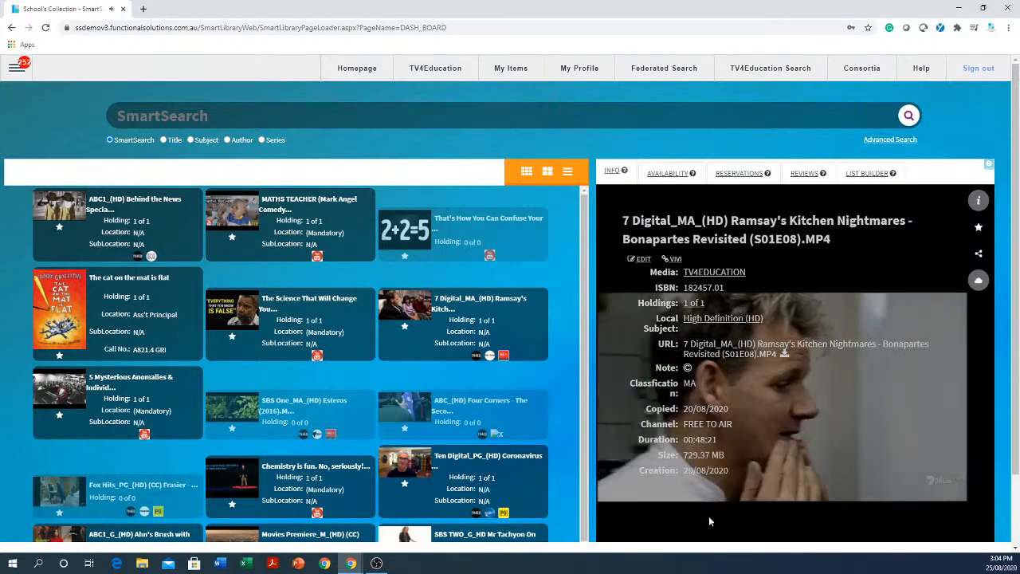
scroll(708, 515, down, 1)
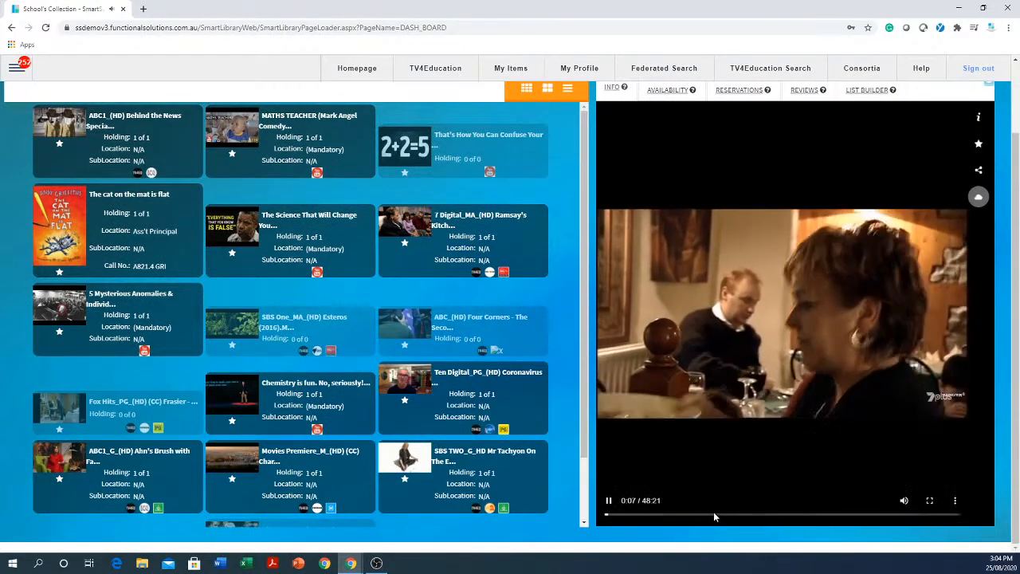
click(715, 516)
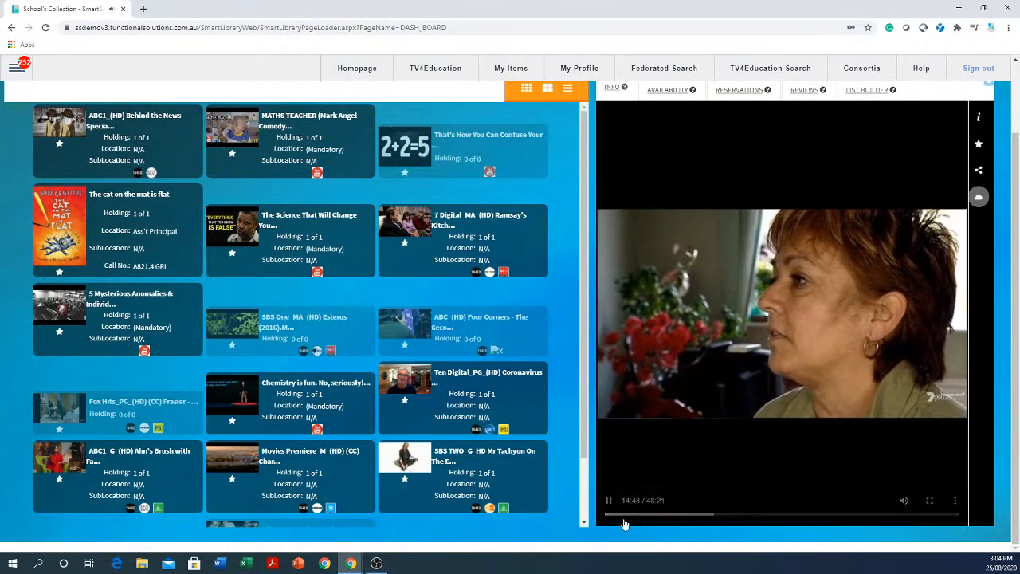
click(611, 503)
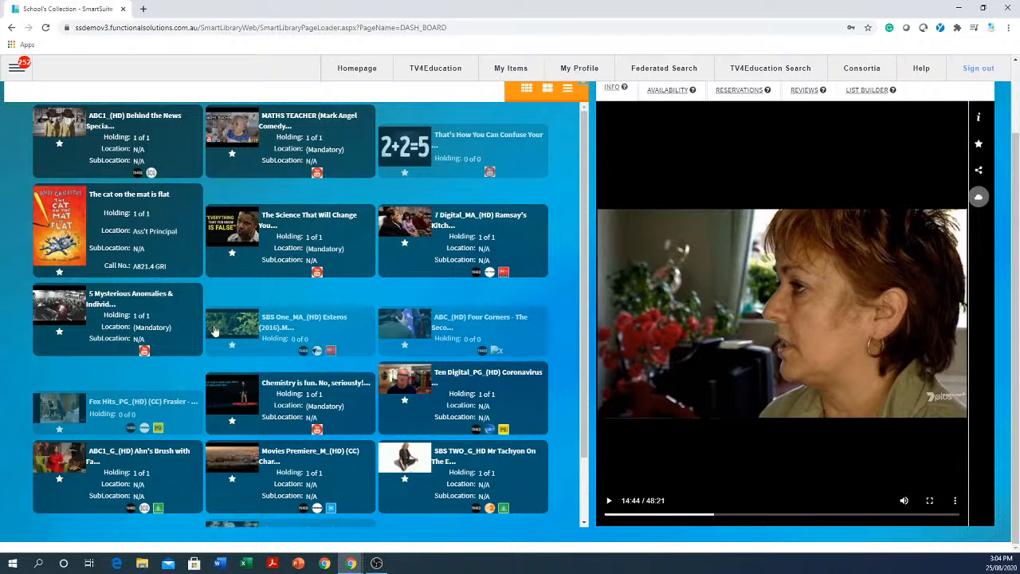
Look further through the collection's titles and open the Patron Management page.
scroll(216, 333, up, 2)
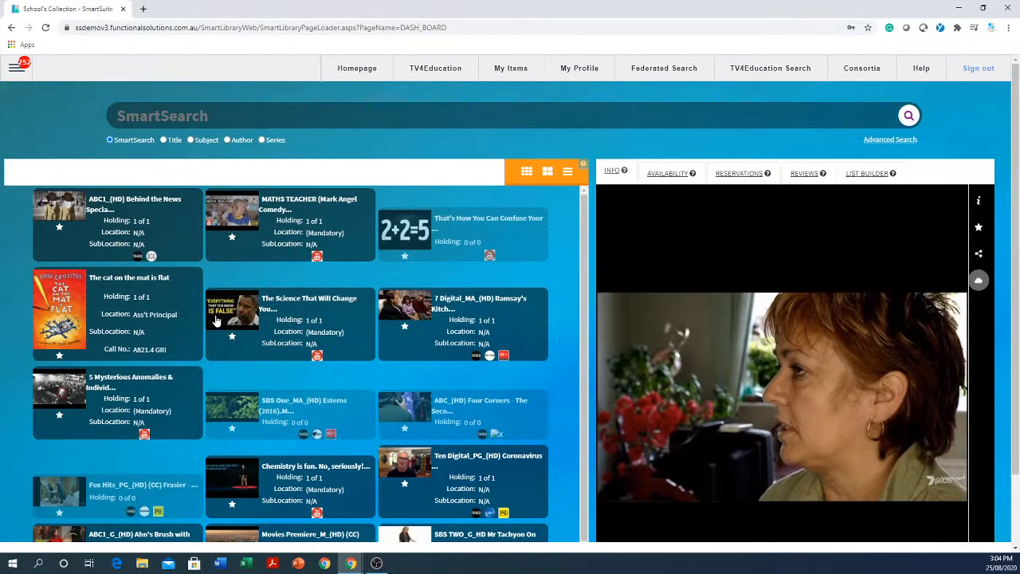
scroll(216, 319, down, 1)
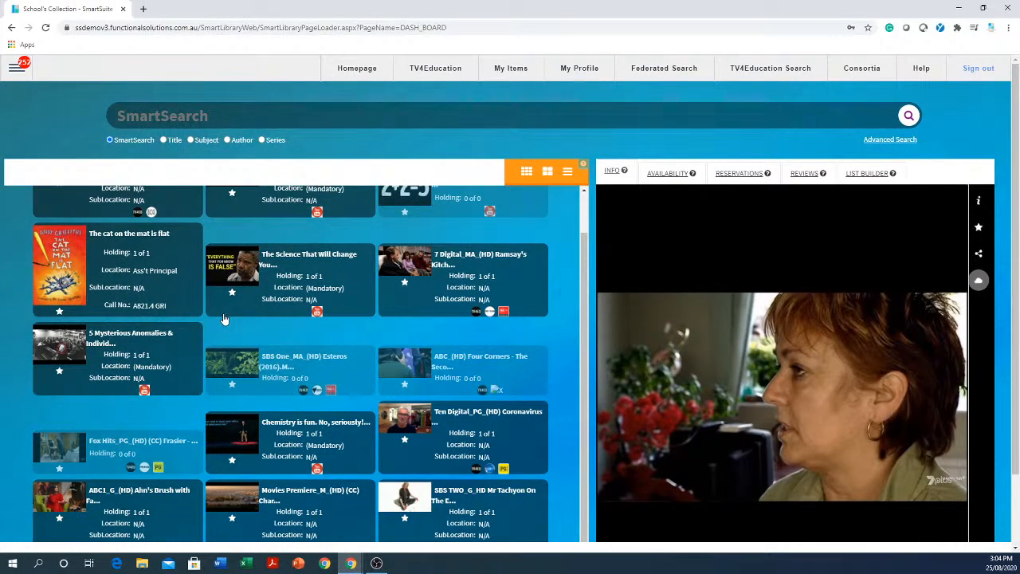
scroll(226, 327, down, 1)
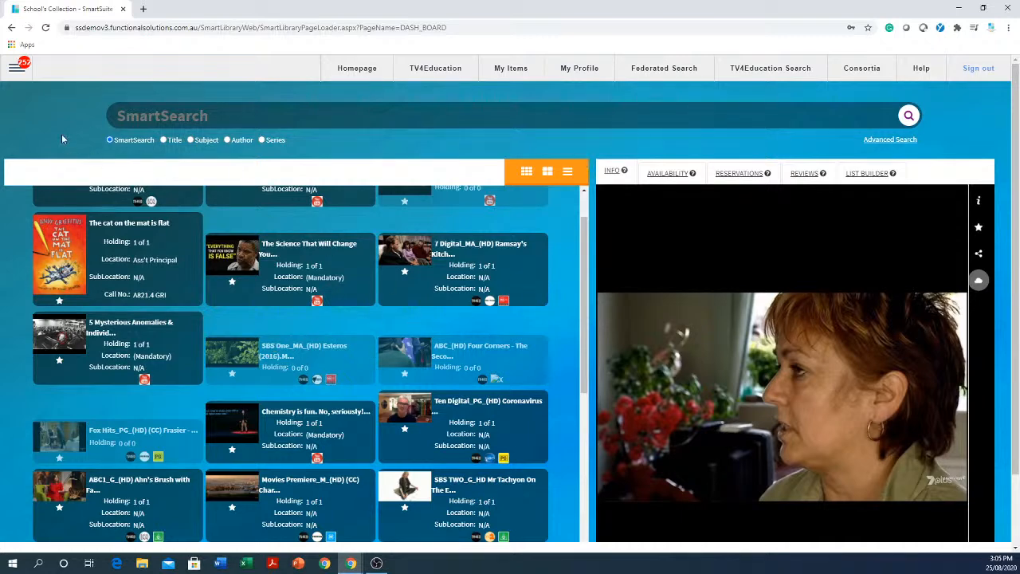
click(16, 71)
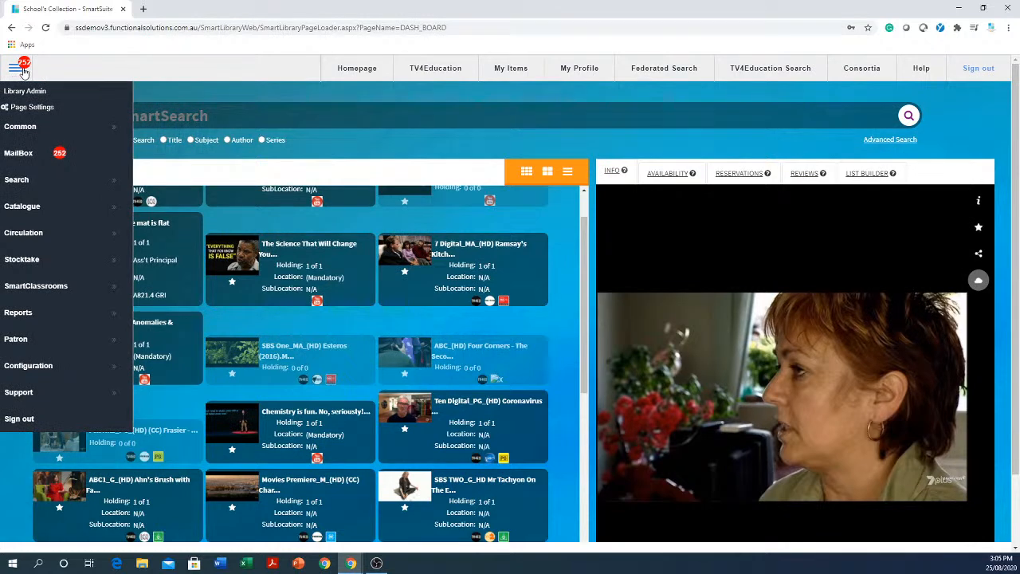
click(40, 341)
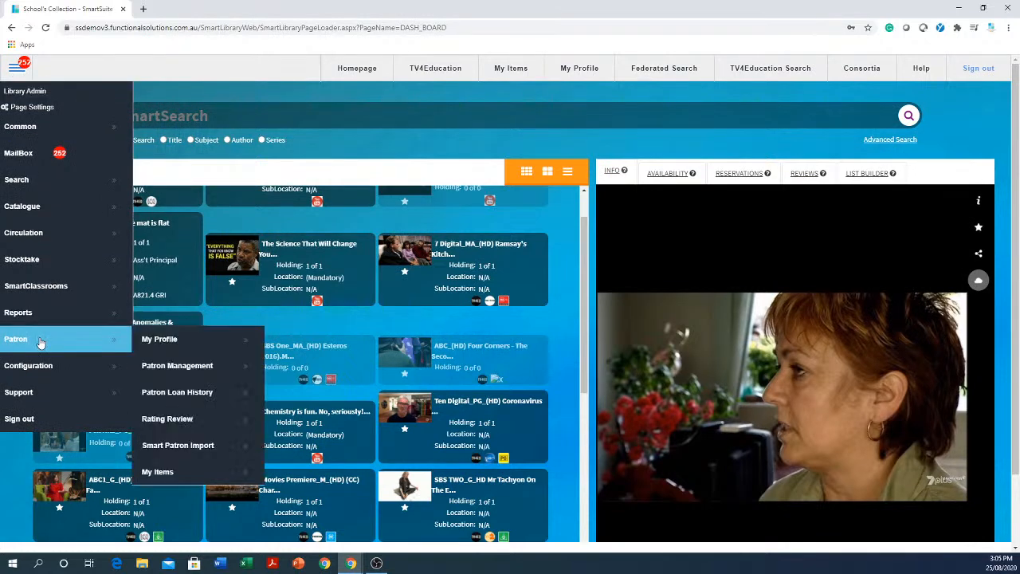
click(201, 369)
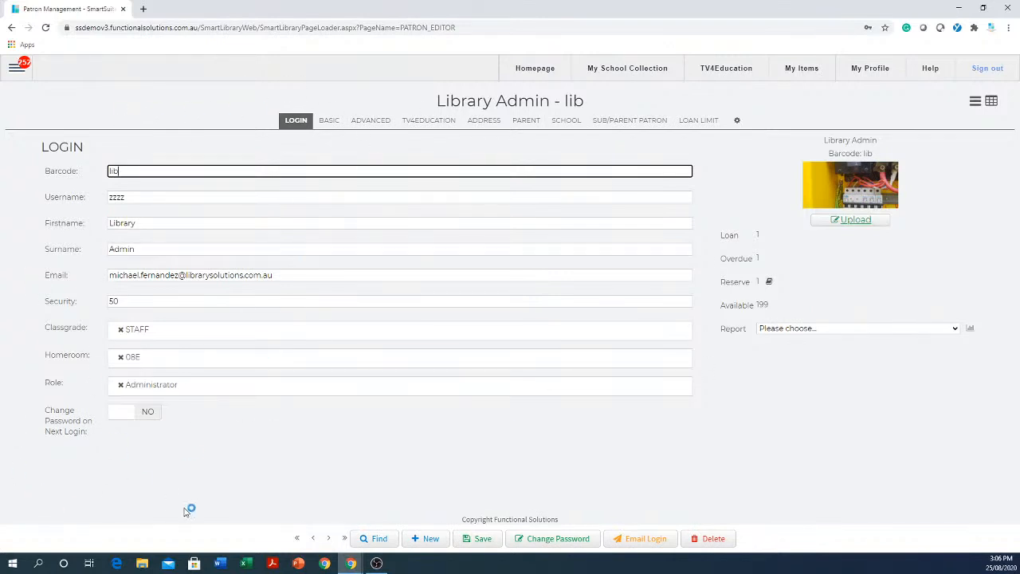
Highlight the library admin's barcode and move forward two patron records to the student's record.
drag(192, 169, 39, 157)
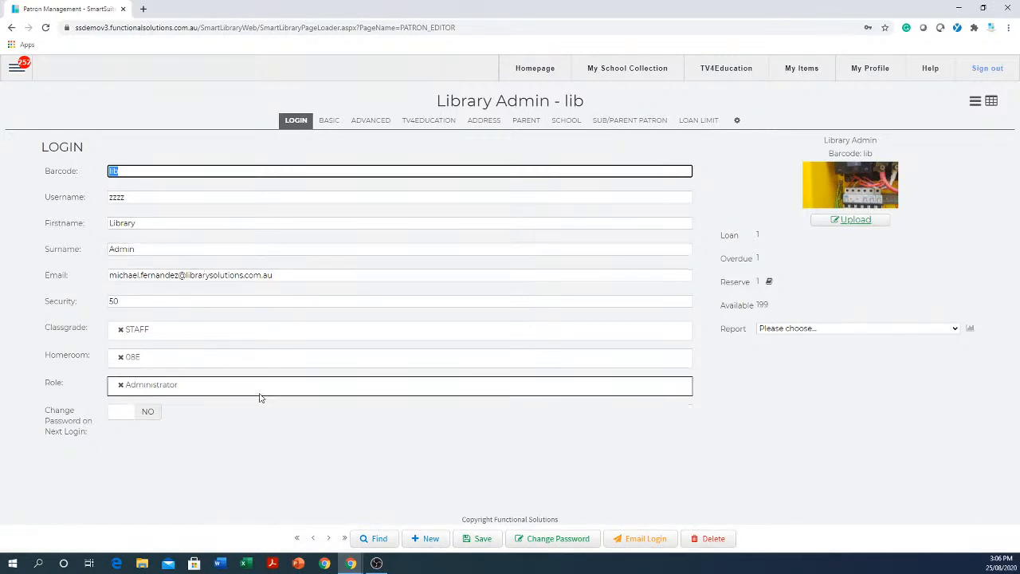
click(328, 537)
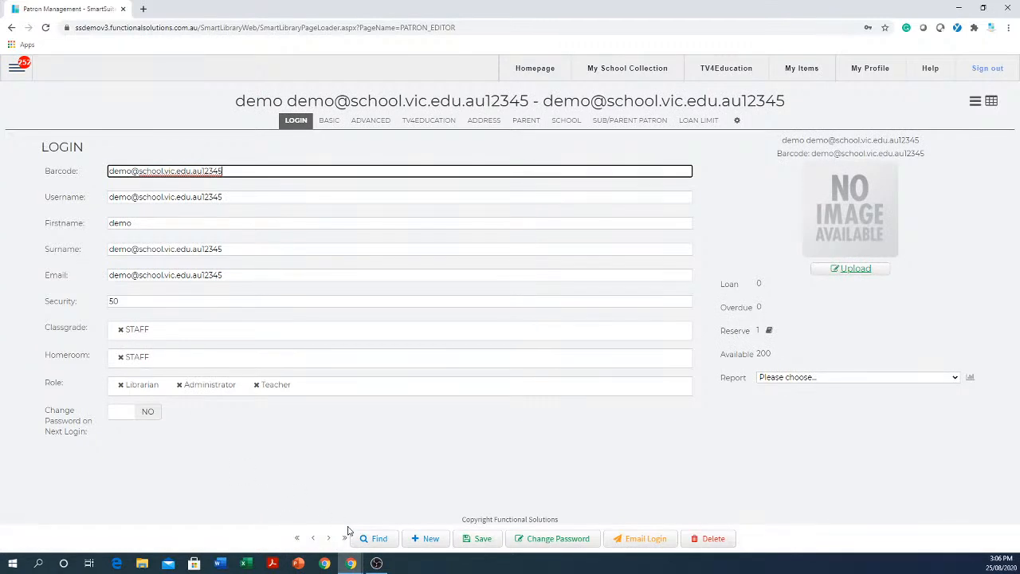
click(329, 539)
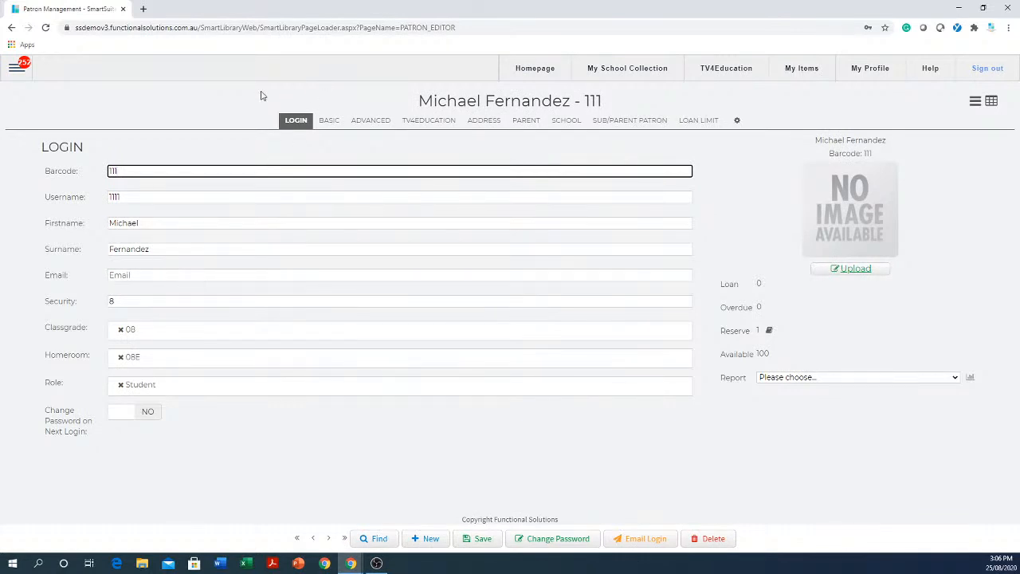
Highlight the student's barcode and security level in the login details.
double_click(120, 170)
click(133, 303)
drag(134, 303, 102, 307)
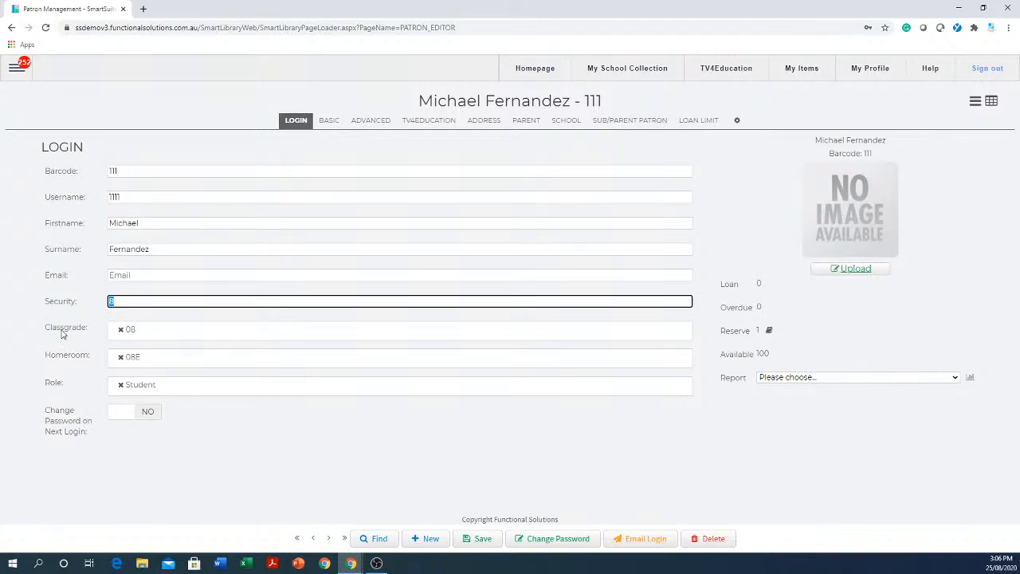
Look through the available Classgrade options for the student and close the list without choosing one.
click(167, 334)
scroll(156, 380, down, 5)
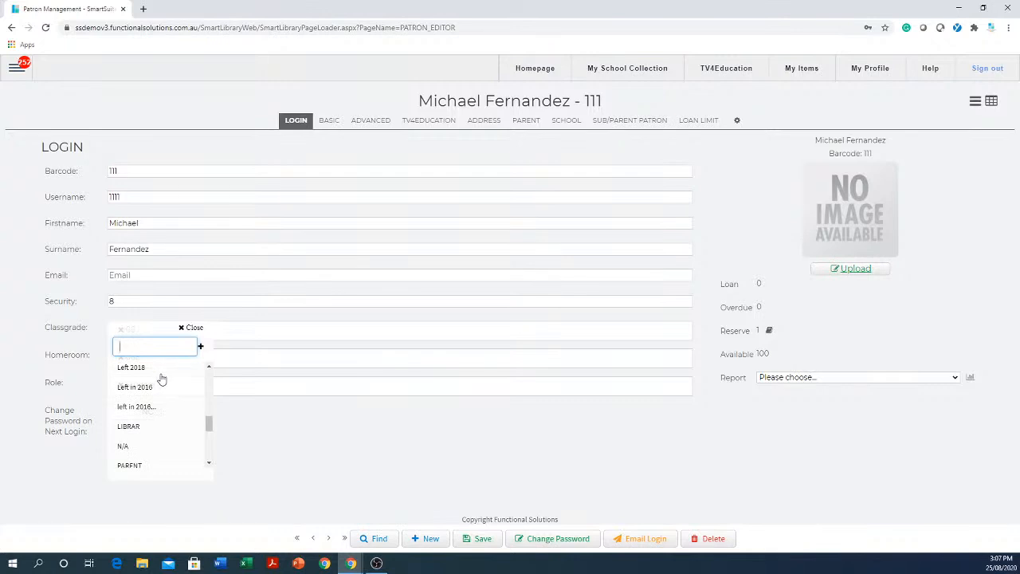
scroll(159, 371, down, 3)
click(305, 463)
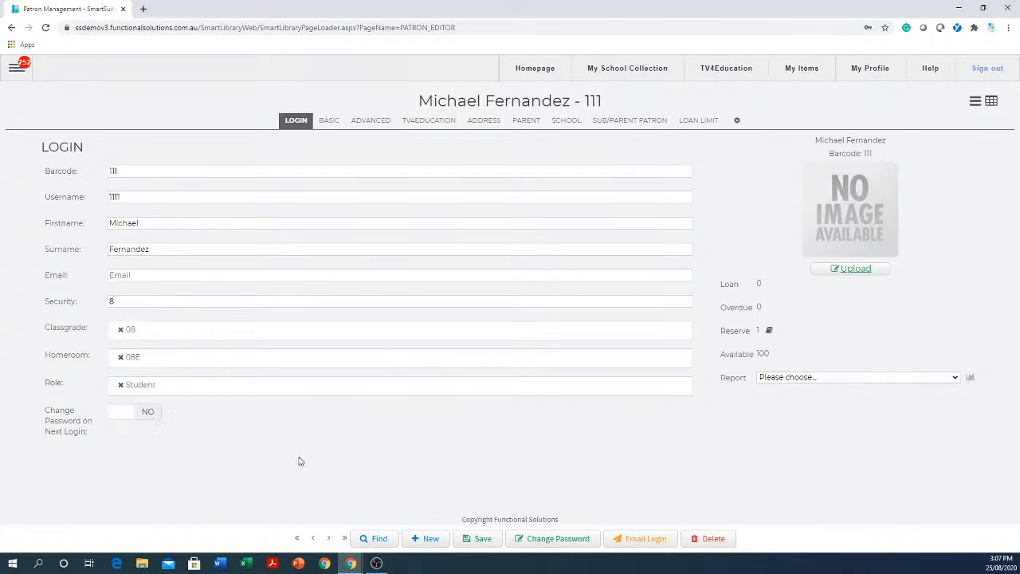
Highlight the student's security level, look at the Change Password form and close it without entering a password.
drag(134, 302, 98, 300)
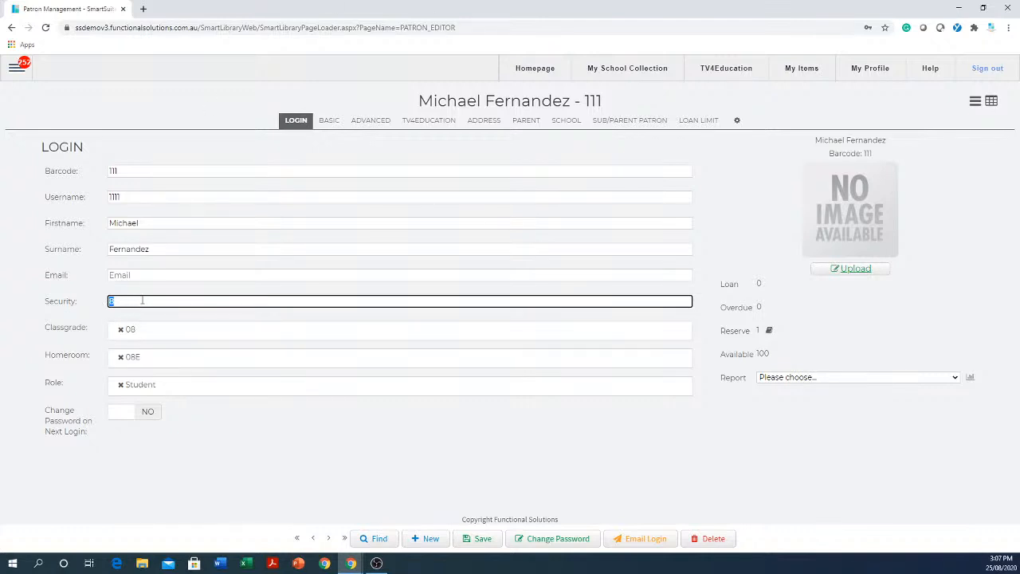
click(549, 539)
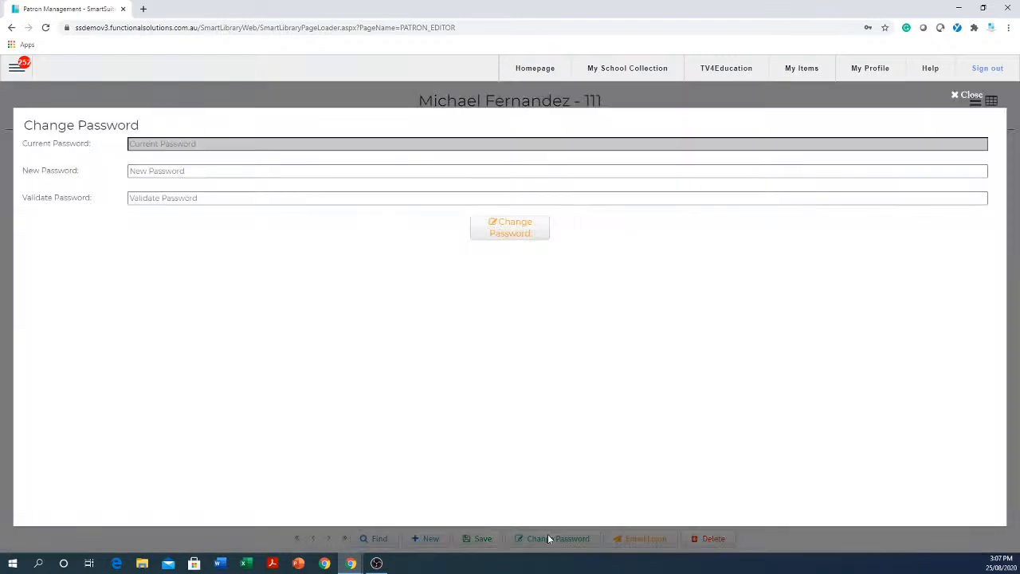
click(202, 169)
click(202, 170)
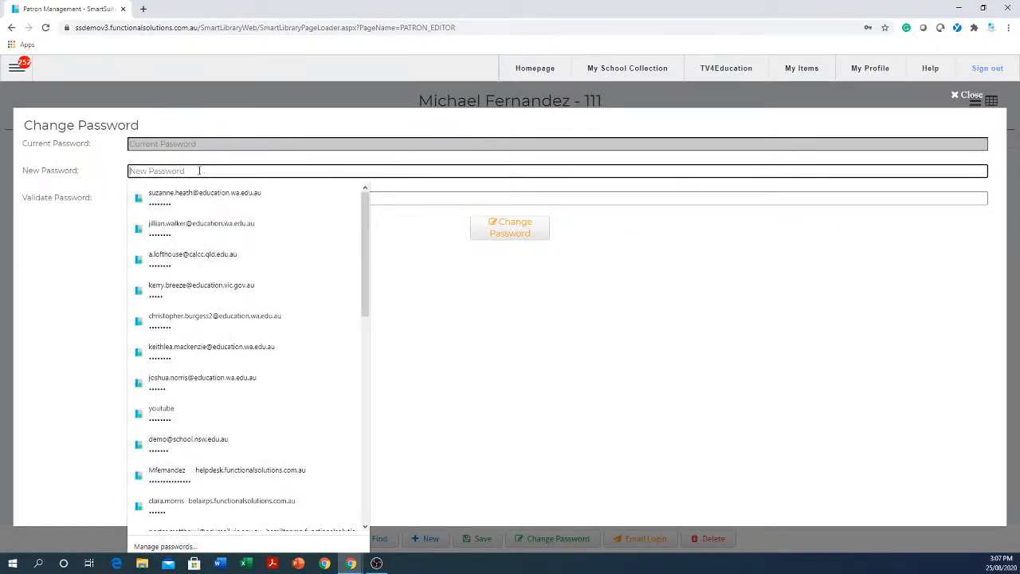
click(199, 170)
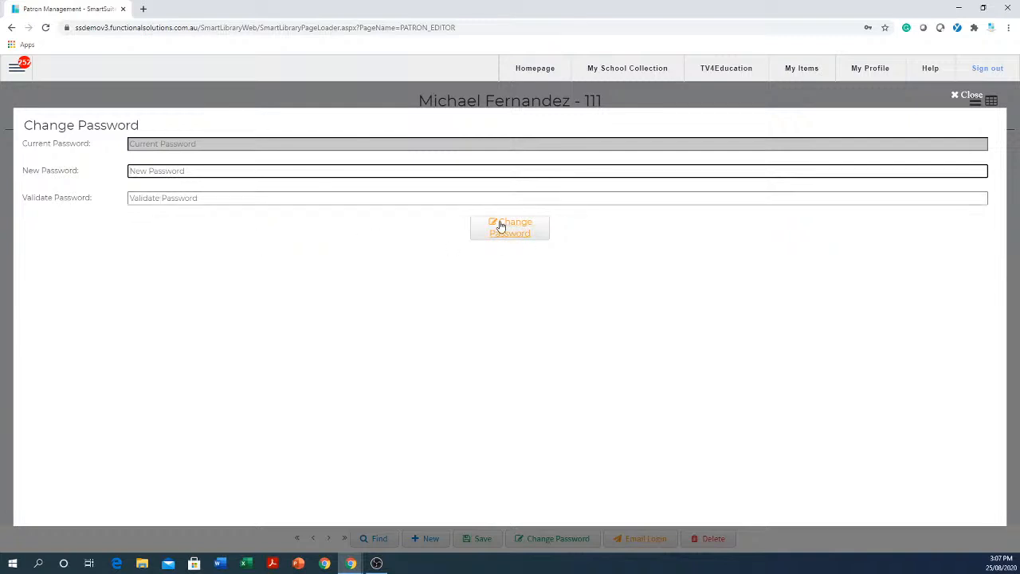
click(953, 96)
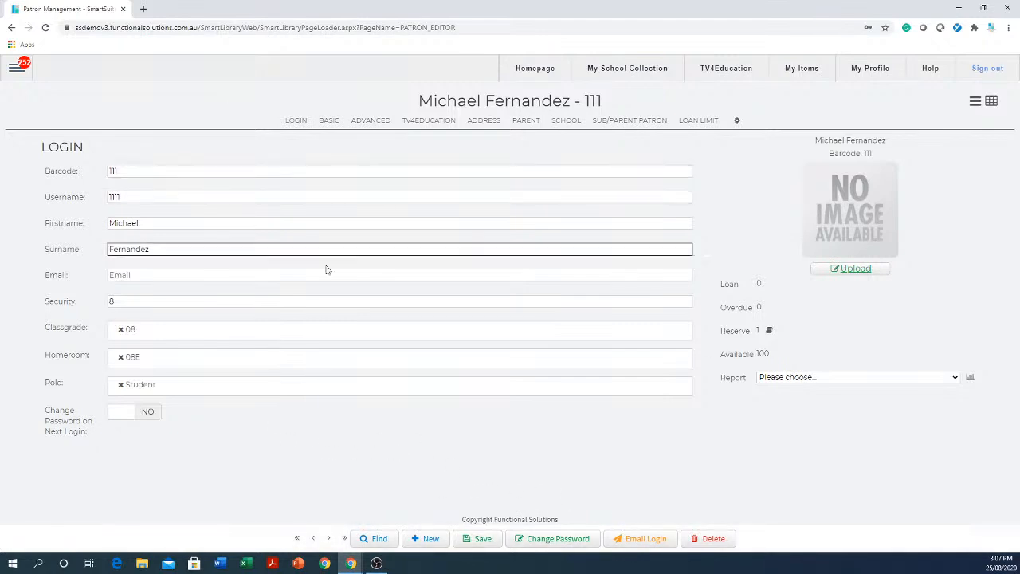
Require a password change at the student's next login and replace the username with one in firstname.surname format.
click(130, 416)
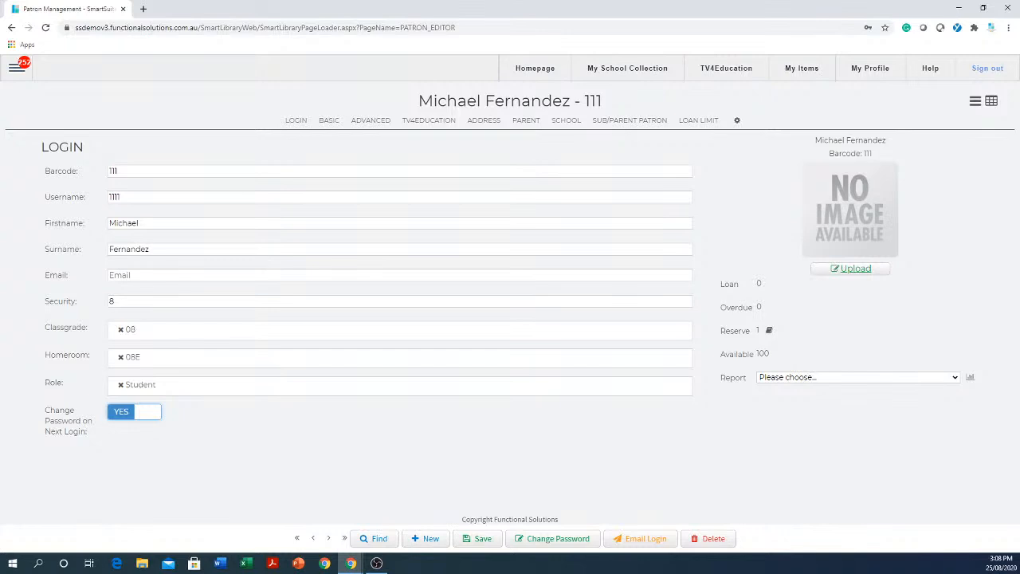
drag(144, 171, 95, 171)
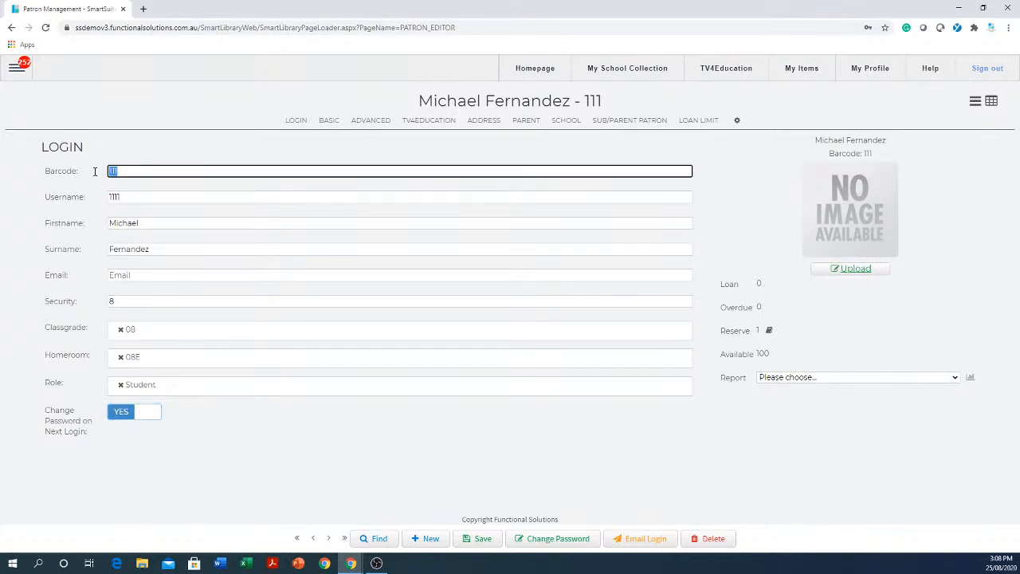
click(170, 196)
drag(118, 197, 67, 189)
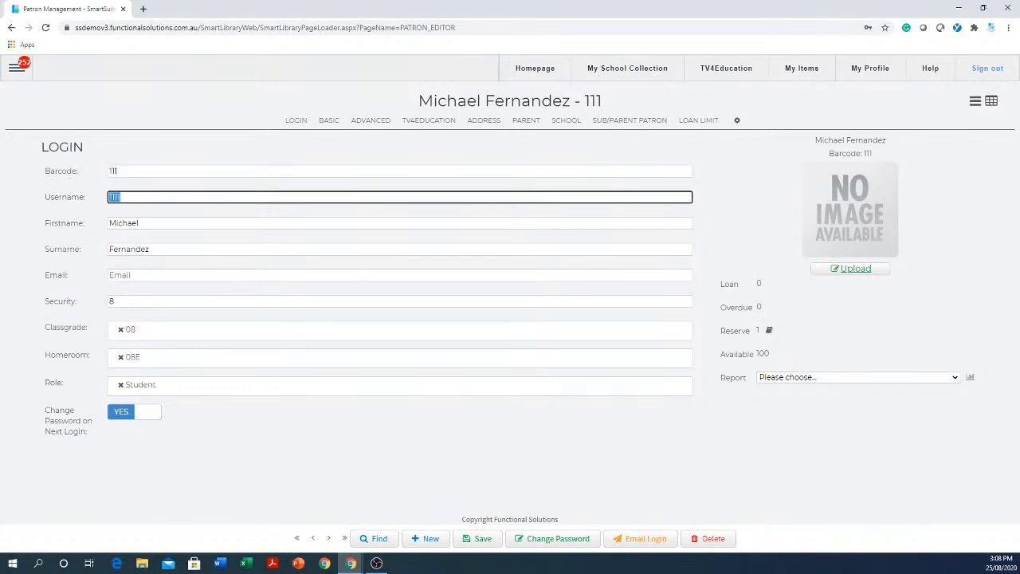
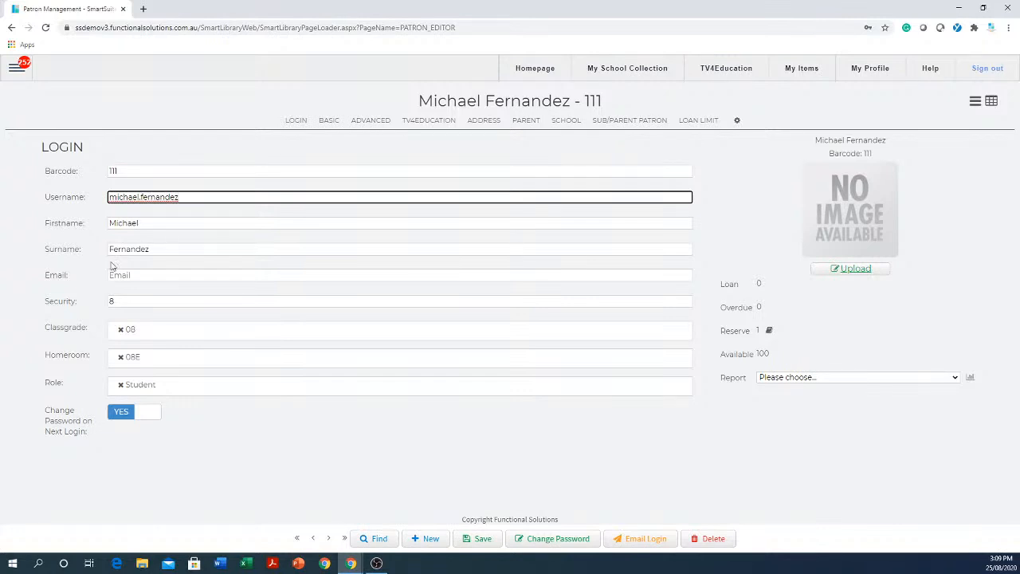
Highlight the student's barcode and username, and fill in the student's school email address.
key(shift+Tab)
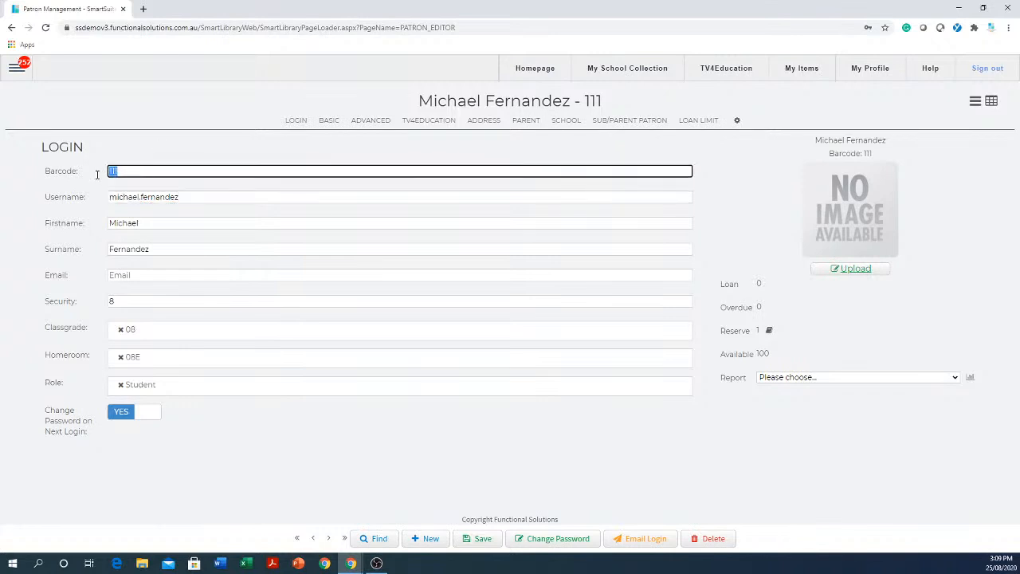
click(180, 197)
drag(180, 196, 77, 196)
click(136, 274)
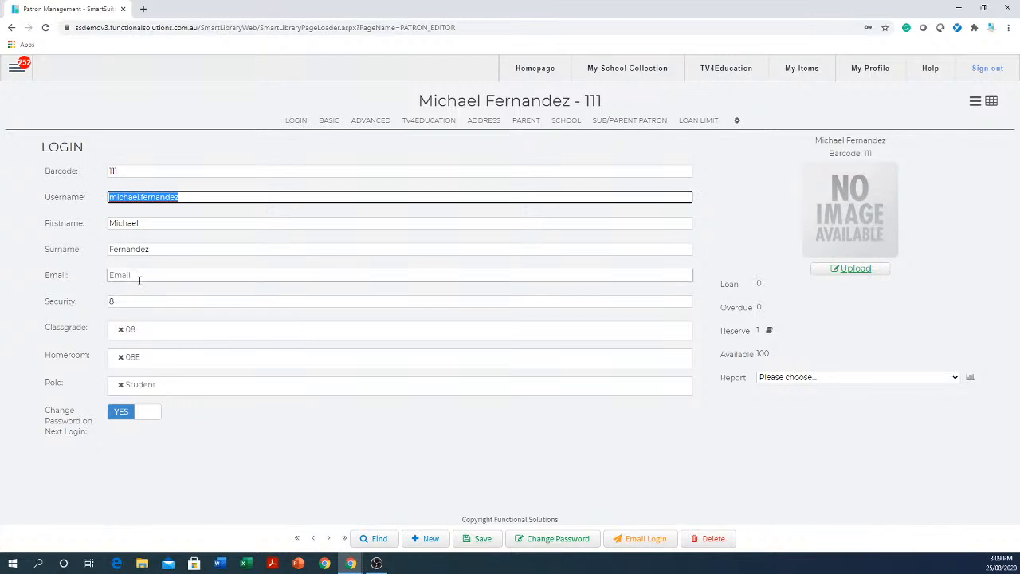
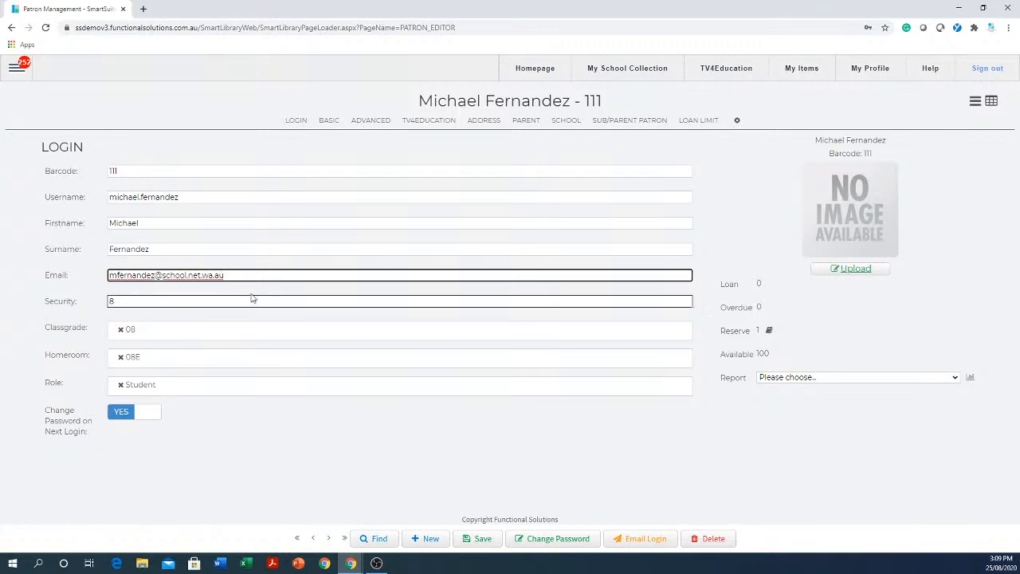
Review the student's email, username, barcode, first name and surname by highlighting each in the login details.
click(259, 269)
drag(259, 273, 32, 301)
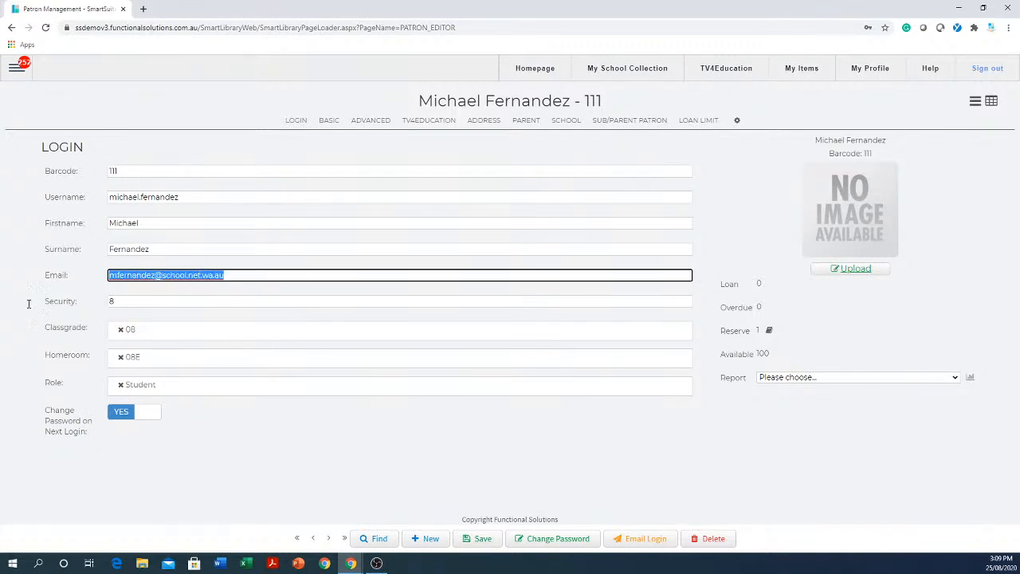
drag(273, 198, 53, 259)
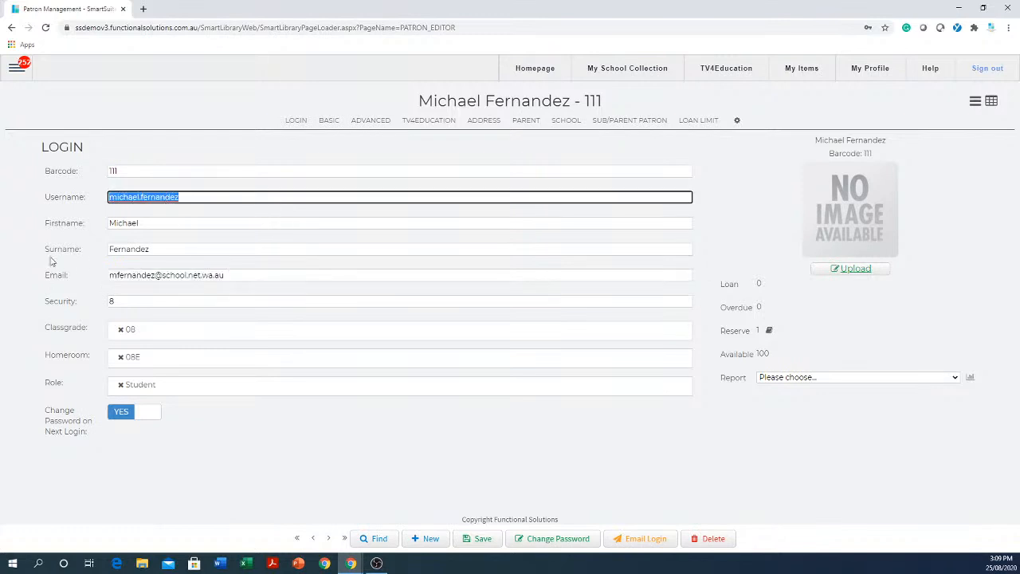
drag(150, 172, 67, 188)
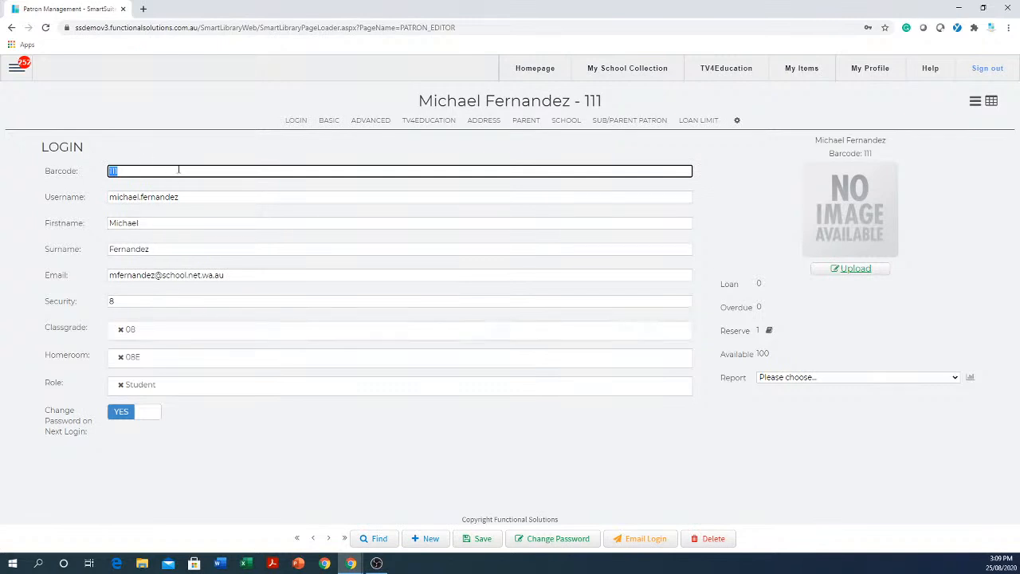
drag(211, 195, 106, 188)
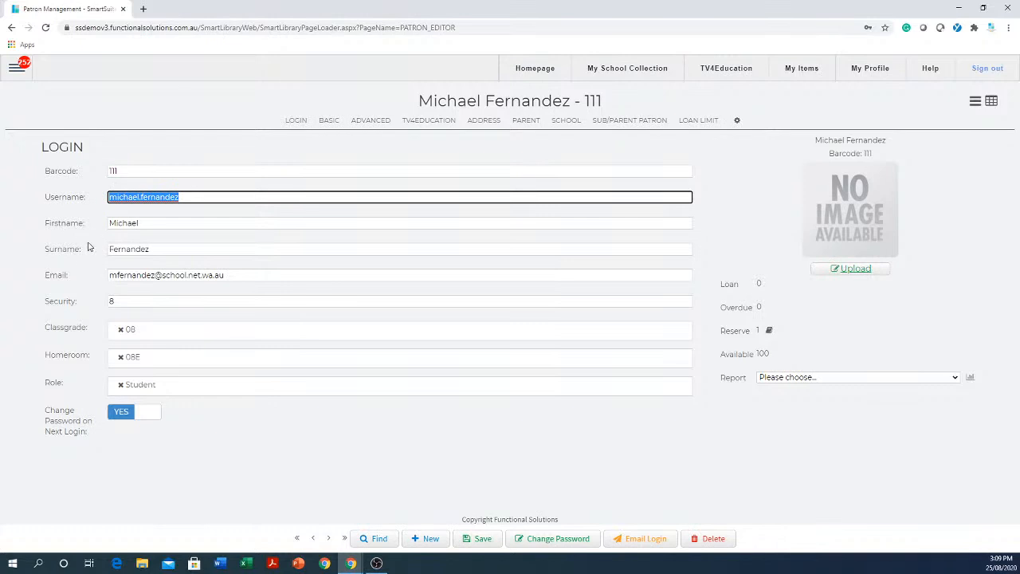
click(158, 221)
drag(158, 220, 108, 214)
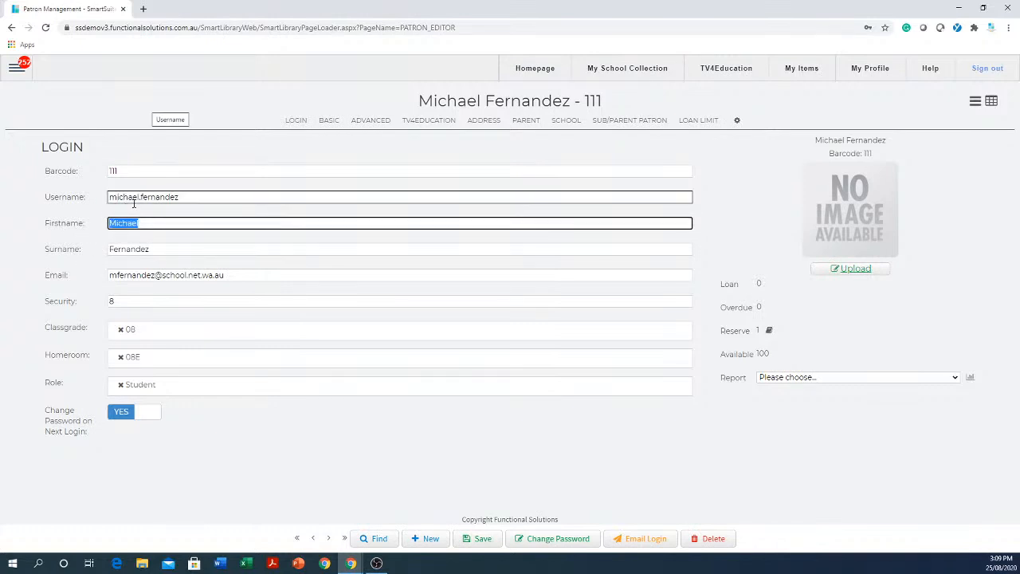
click(167, 251)
drag(166, 251, 102, 243)
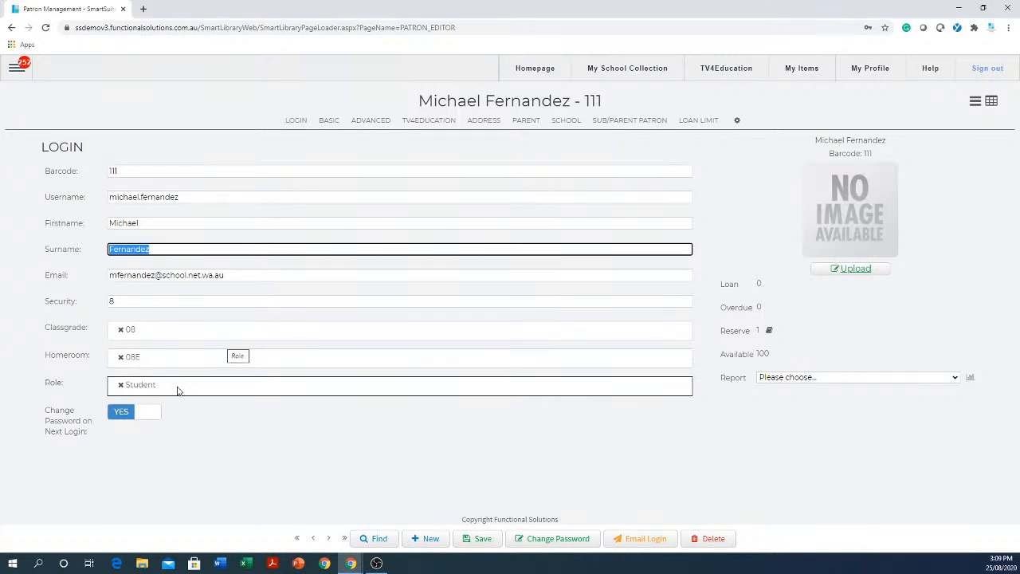
Set the patron's Classgrade to Teacher.
click(178, 336)
scroll(184, 406, down, 5)
scroll(184, 400, down, 2)
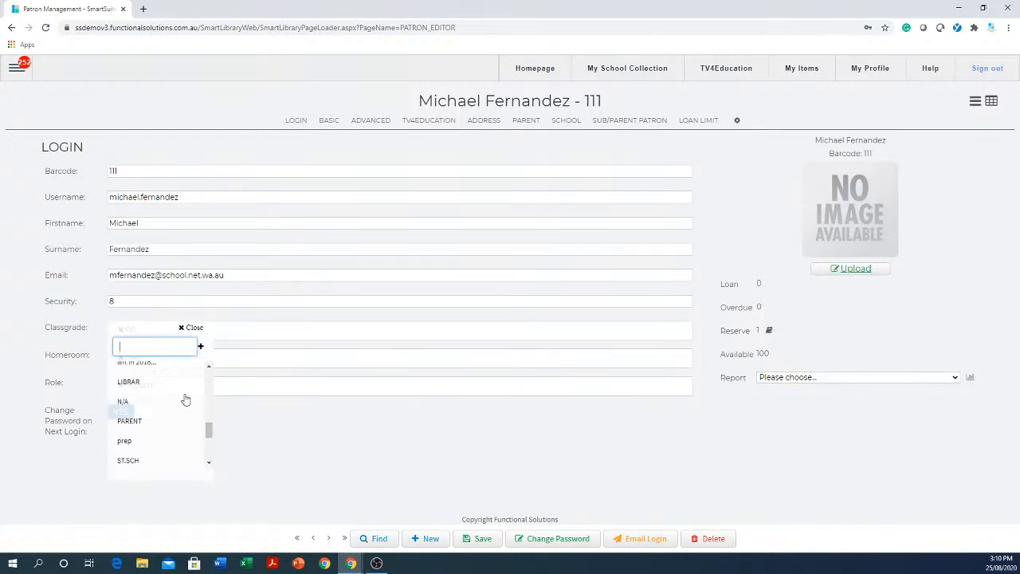
scroll(137, 422, down, 3)
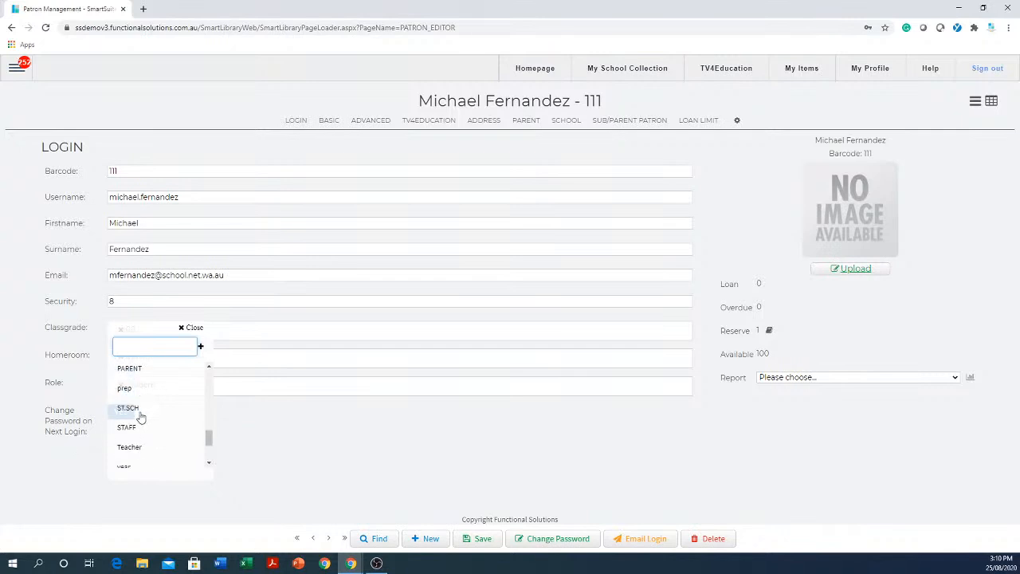
click(138, 435)
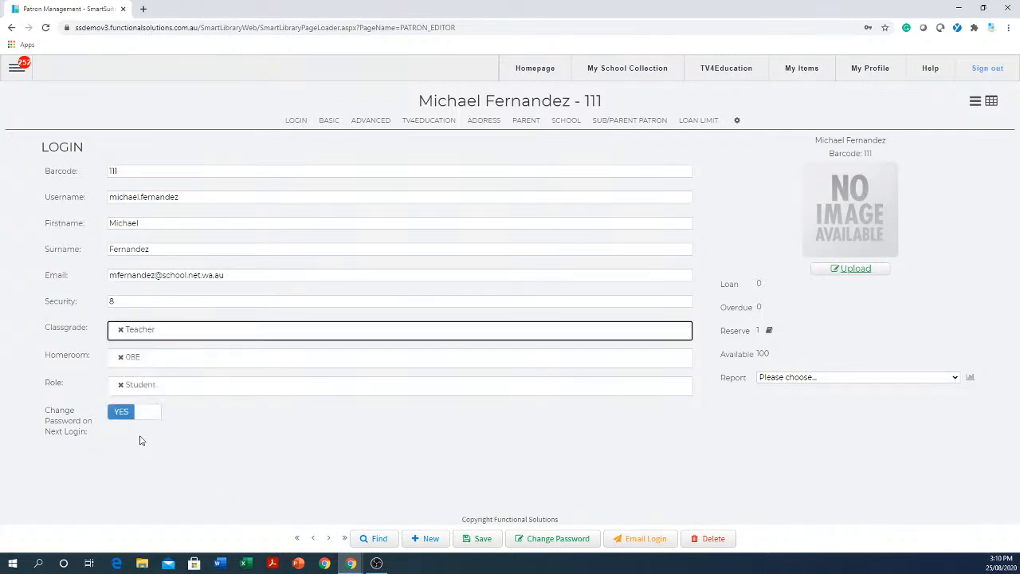
Replace the patron's role with Teacher, save the record and highlight the email address.
click(121, 385)
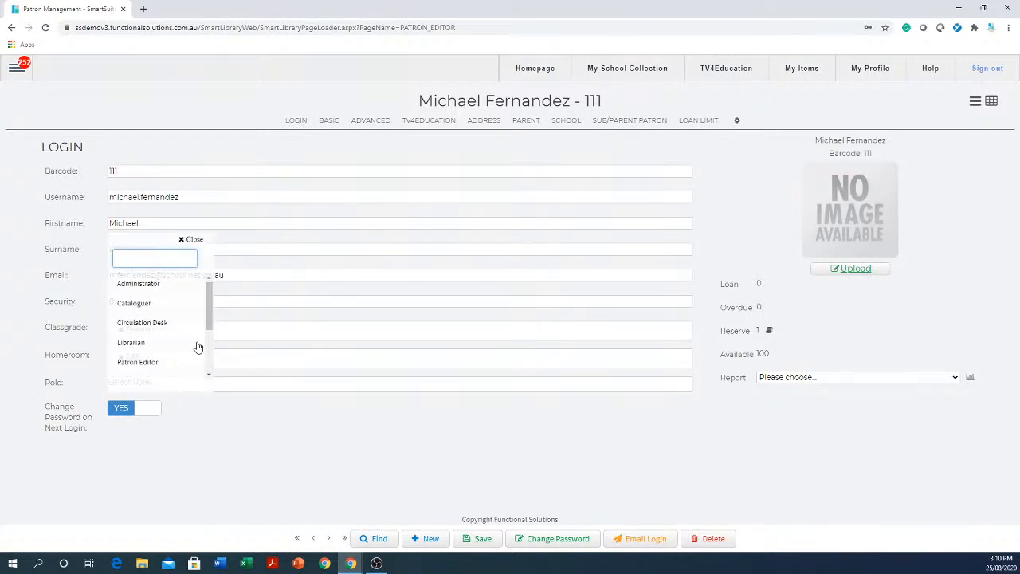
scroll(214, 307, down, 1)
scroll(214, 308, down, 3)
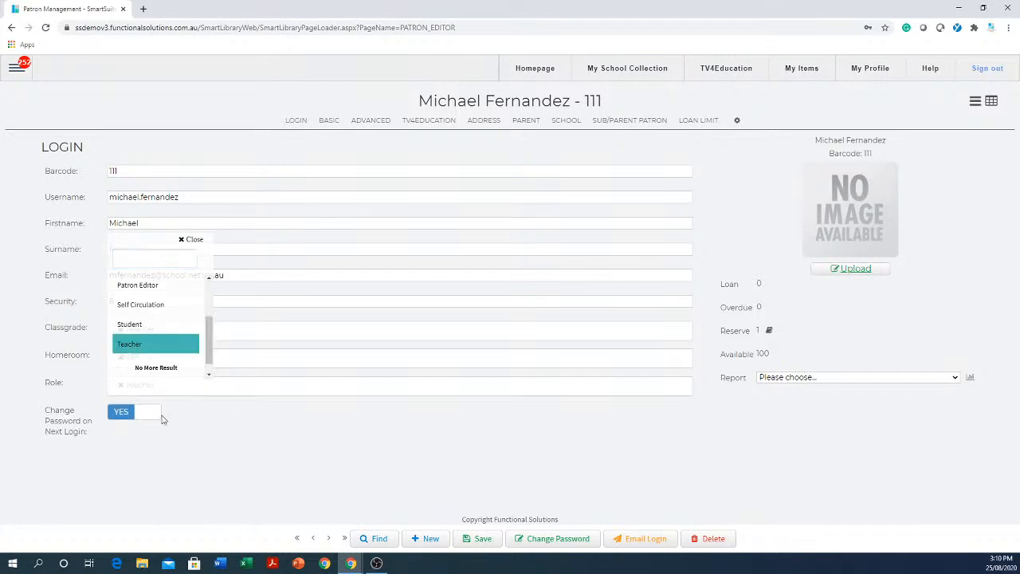
click(140, 347)
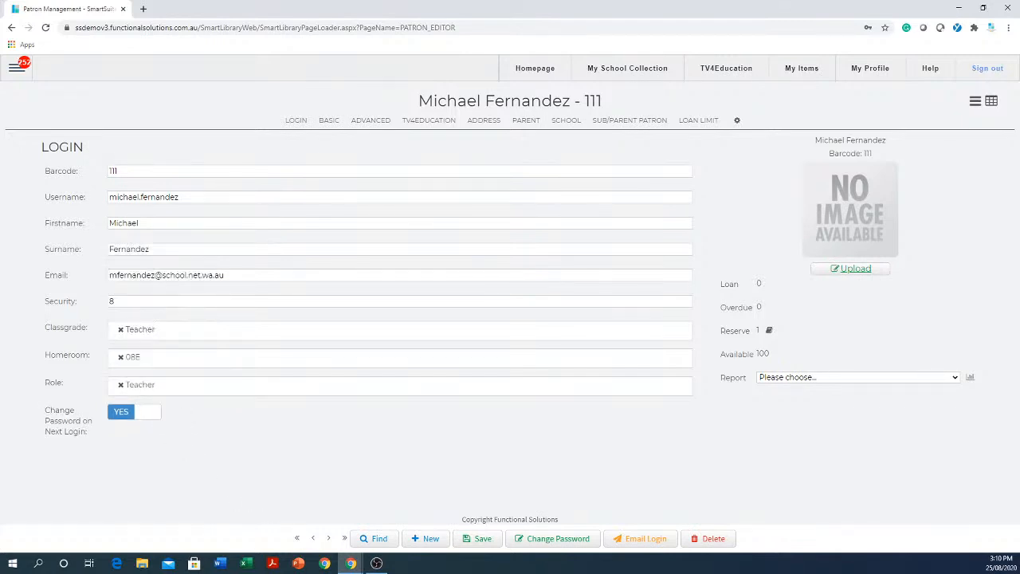
click(478, 539)
drag(260, 280, 106, 296)
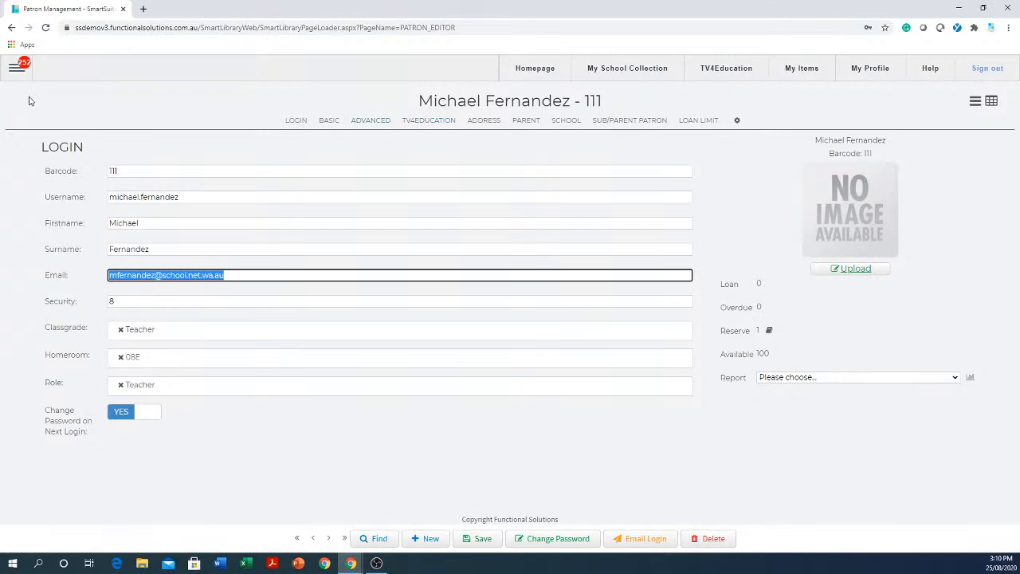
Look at the Search options in the main menu and open the school's collection.
click(19, 70)
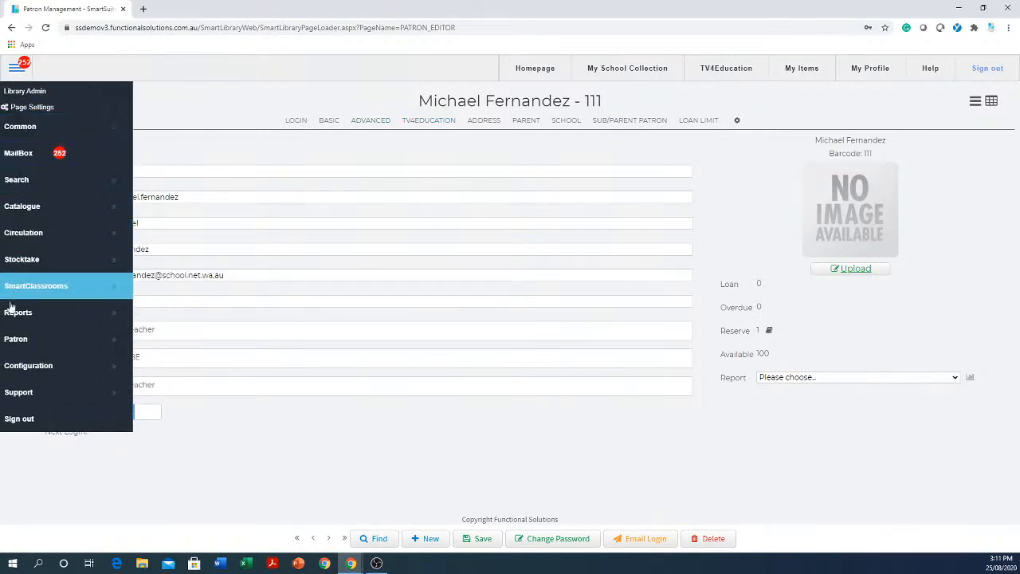
click(26, 182)
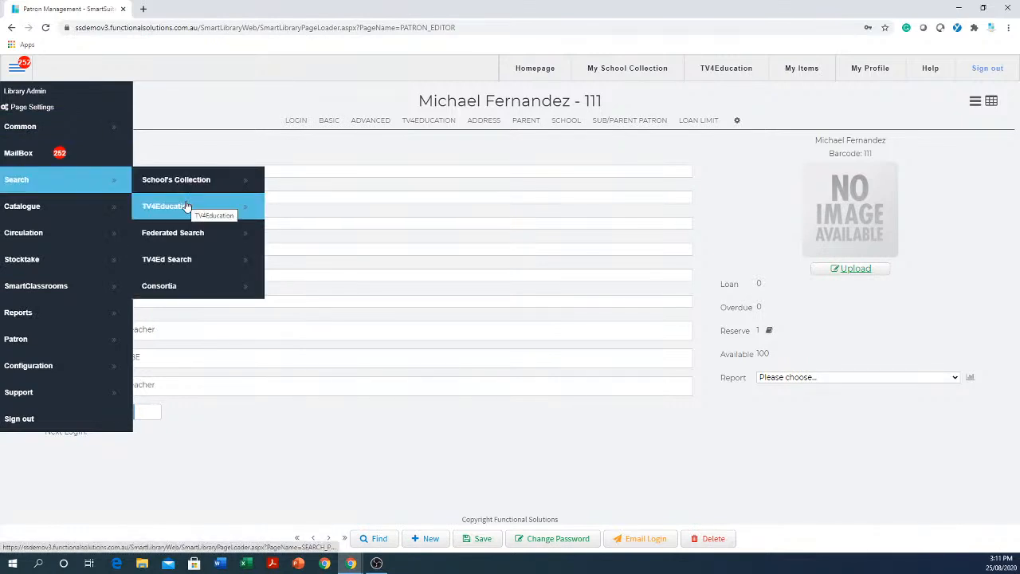
click(196, 141)
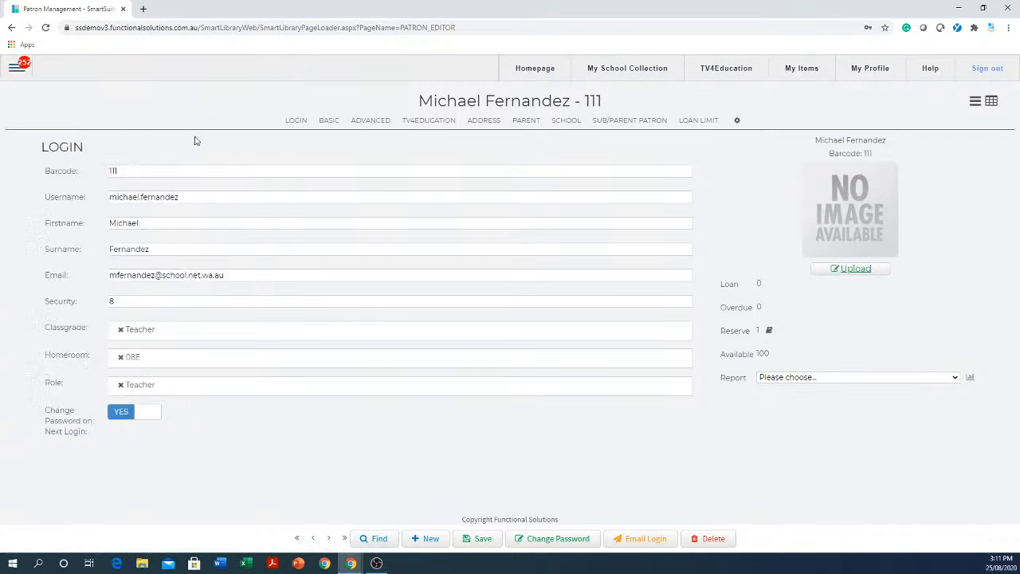
click(626, 71)
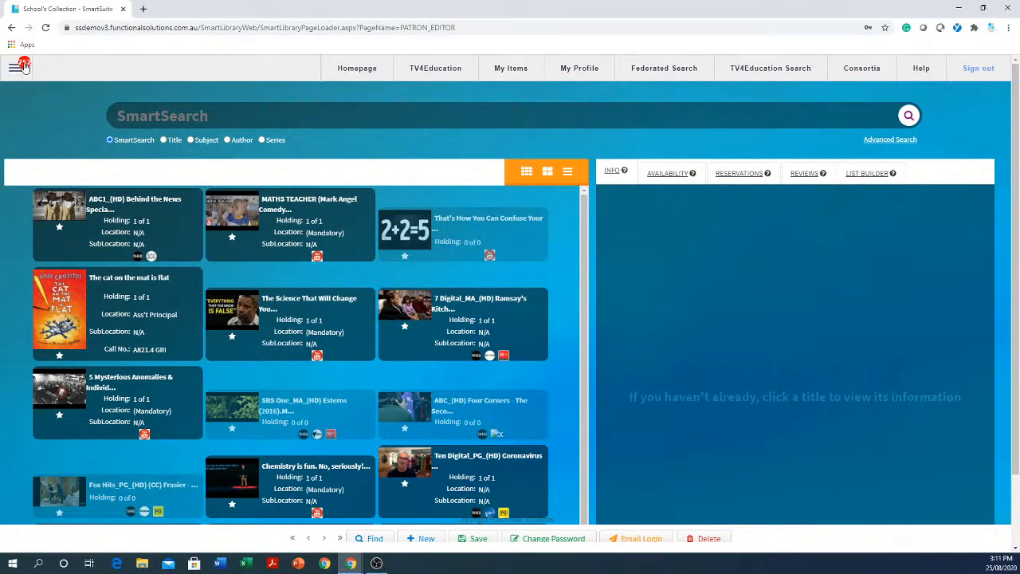
Open the MailBox and read the unread message about "That's How You Can Confuse Your Math Teacher" being added to the school collection.
click(26, 68)
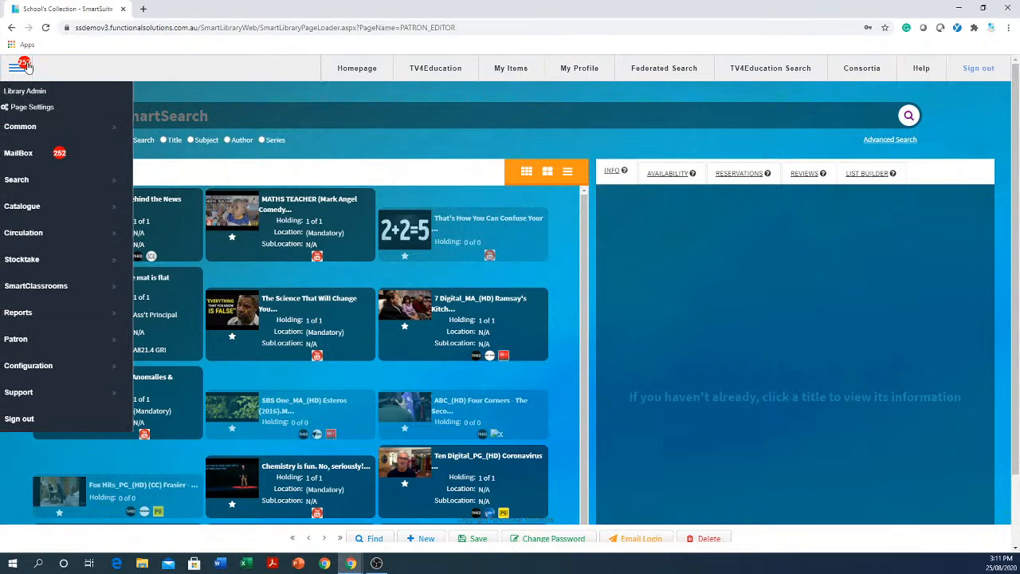
click(37, 156)
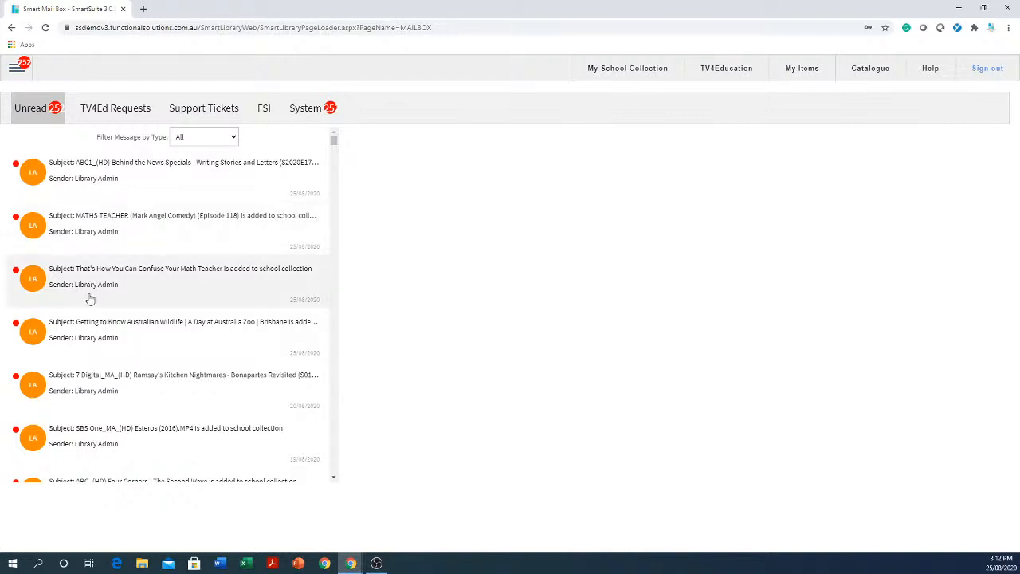
click(121, 275)
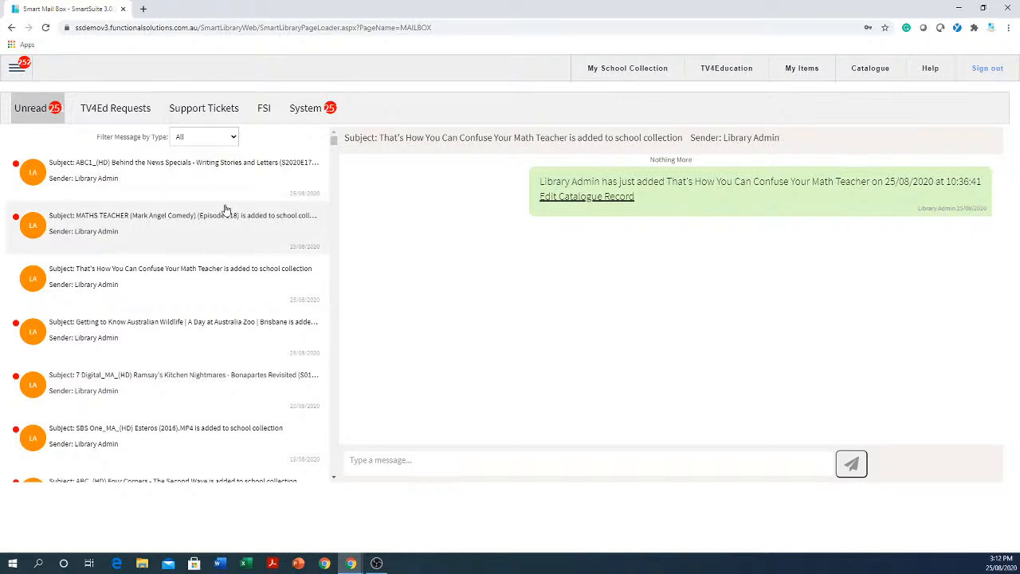
Return to the school's collection and view the details of "ABC1_(HD) Behind the News Specials - Writing Stories and Letters".
click(632, 72)
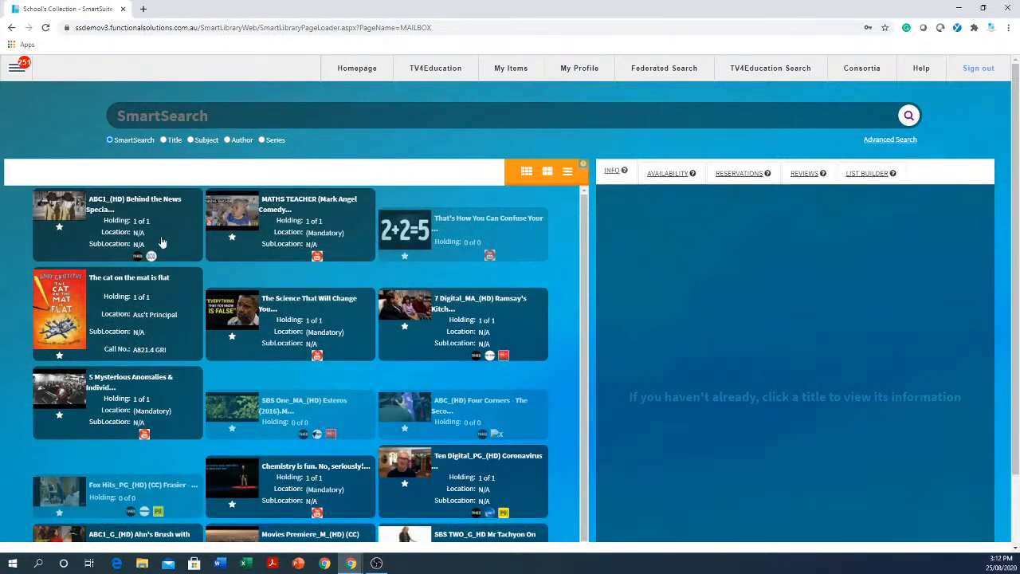
click(162, 223)
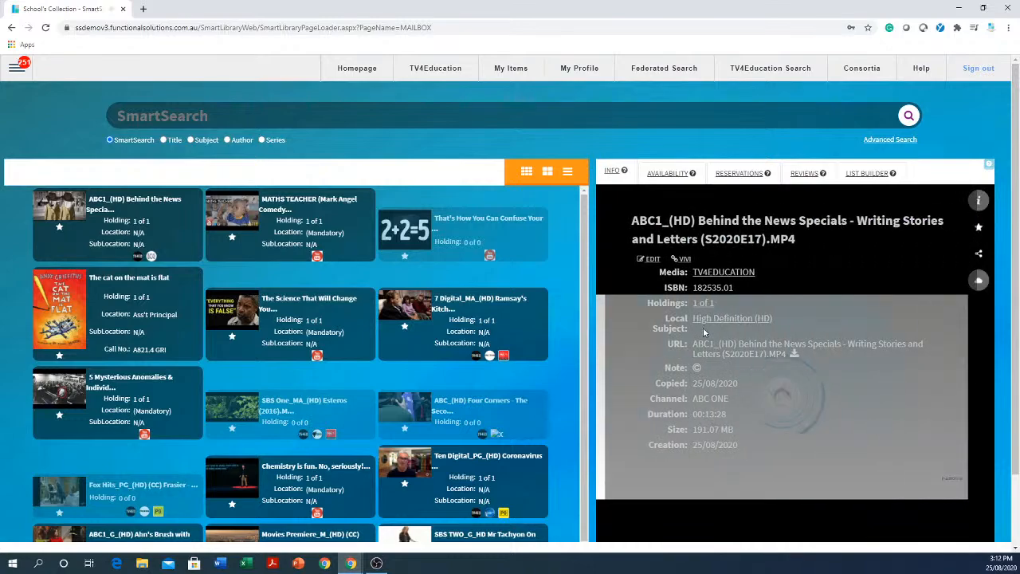
Pause the Behind the News video, show the title's information and open its catalogue record for editing.
scroll(656, 430, down, 1)
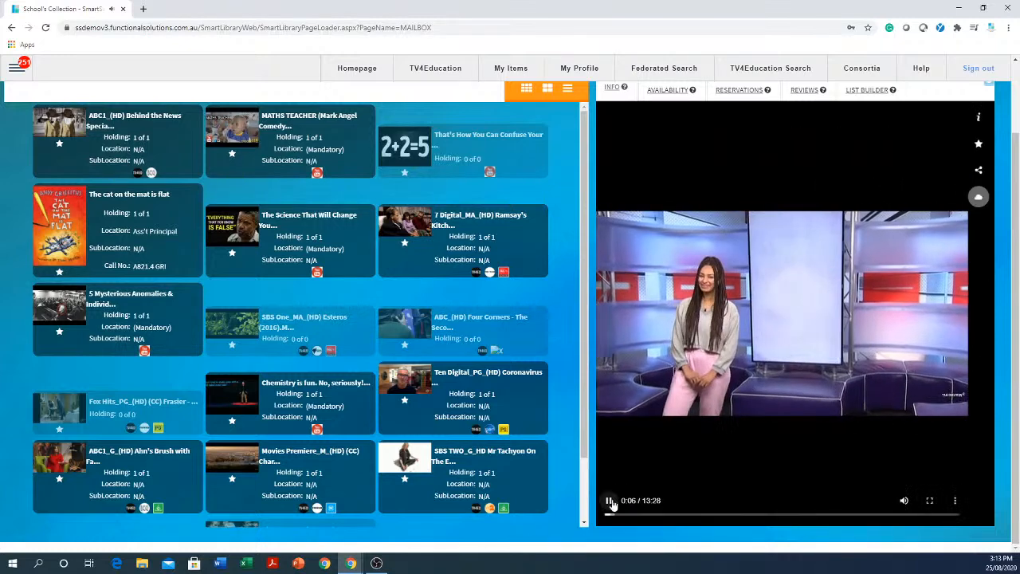
click(609, 501)
click(979, 120)
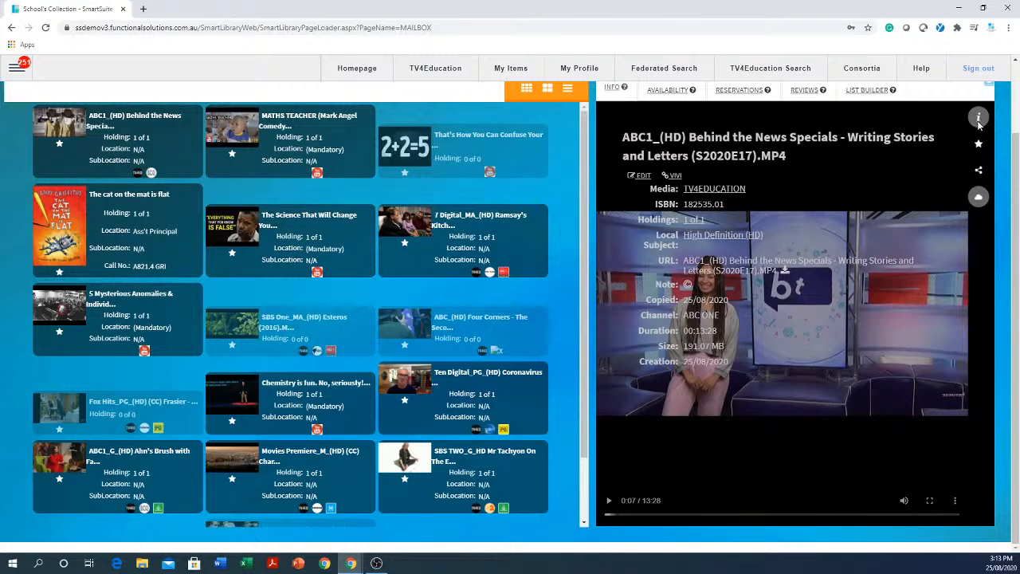
click(643, 177)
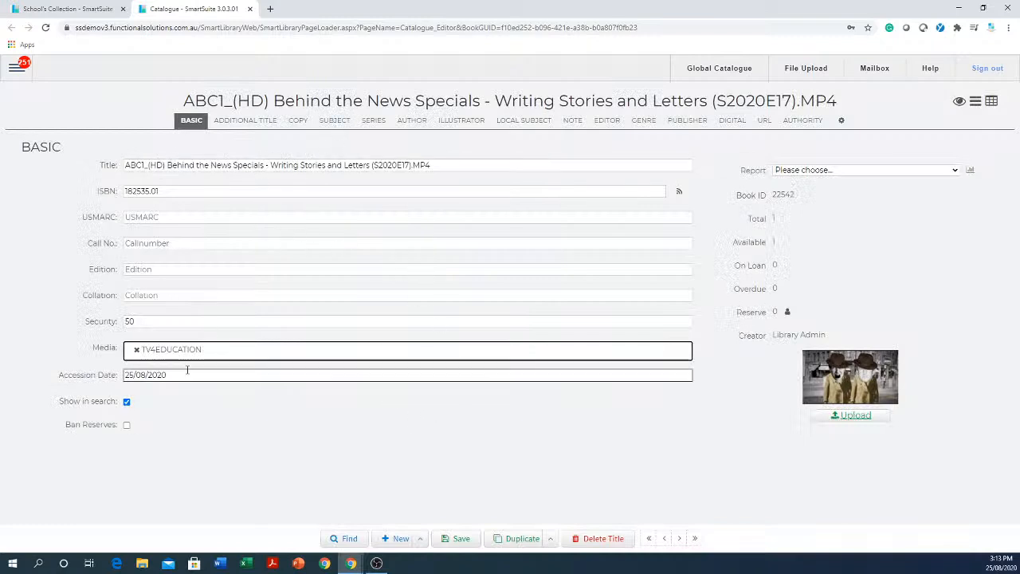
Review the record's Security value, its Subject and Note sections, and return to the Basic details.
click(194, 322)
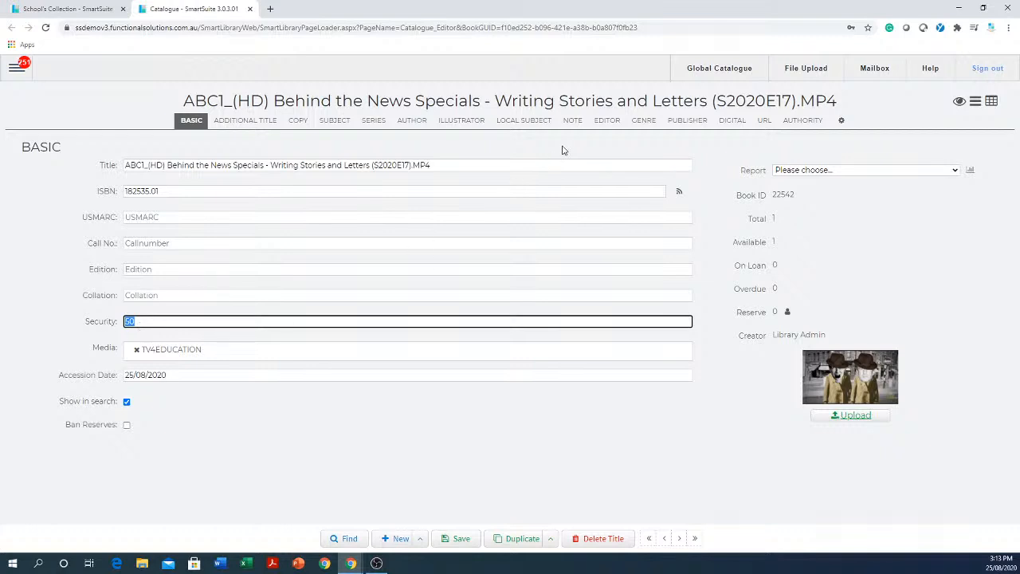
click(338, 122)
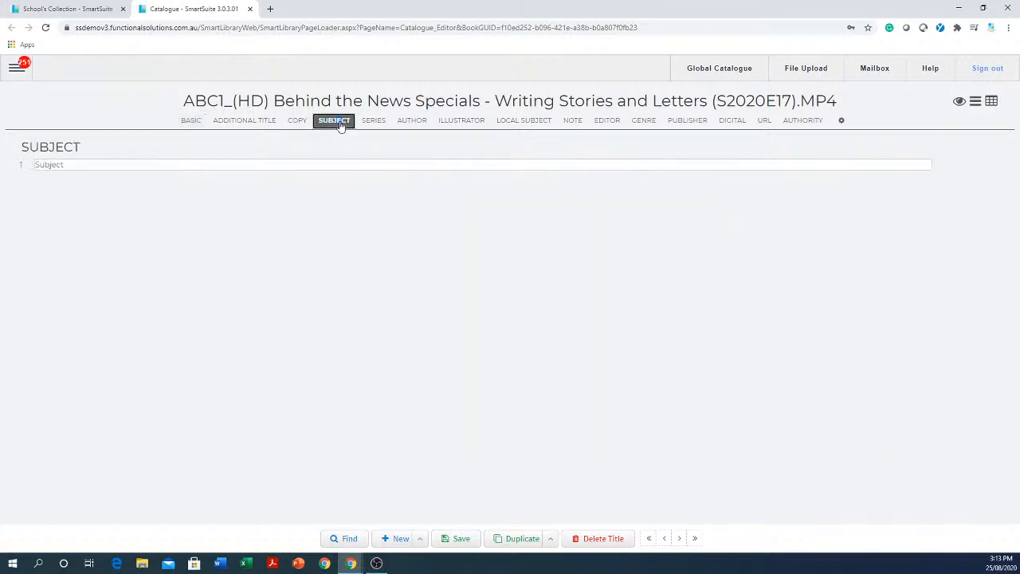
click(572, 124)
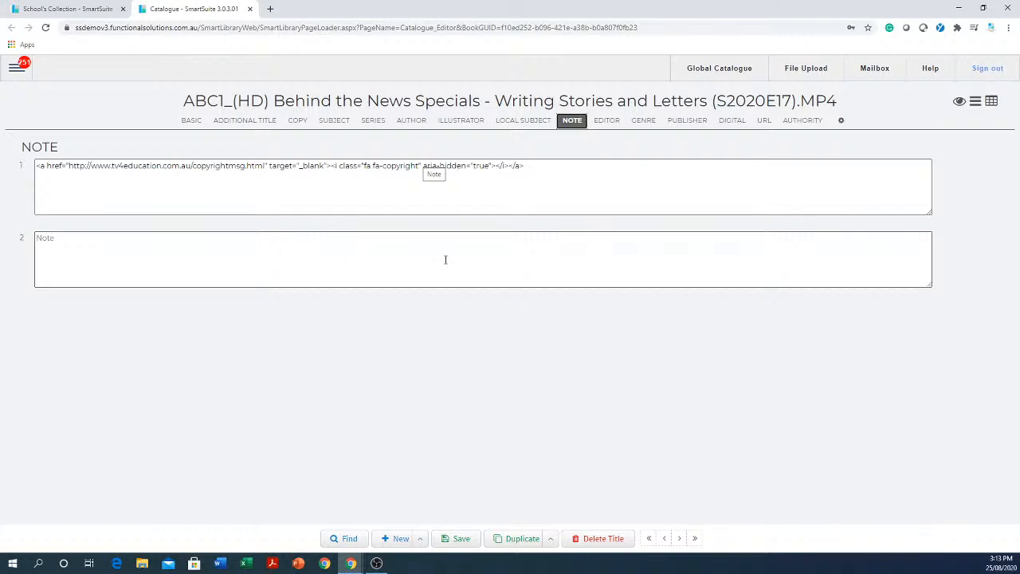
click(188, 123)
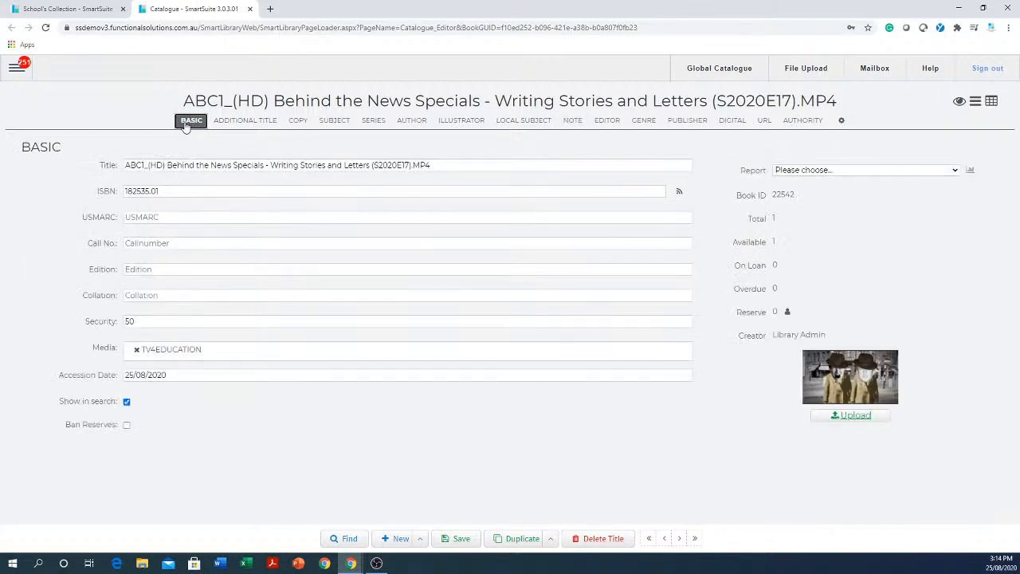
Open the school's collection and run a SmartSearch for "cat".
click(16, 65)
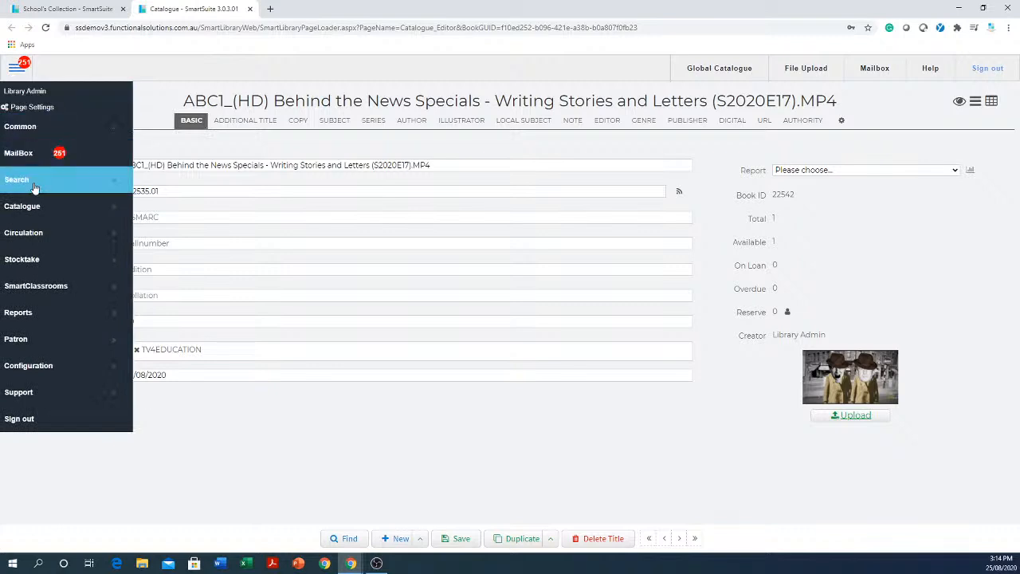
mouse_move(49, 186)
click(206, 179)
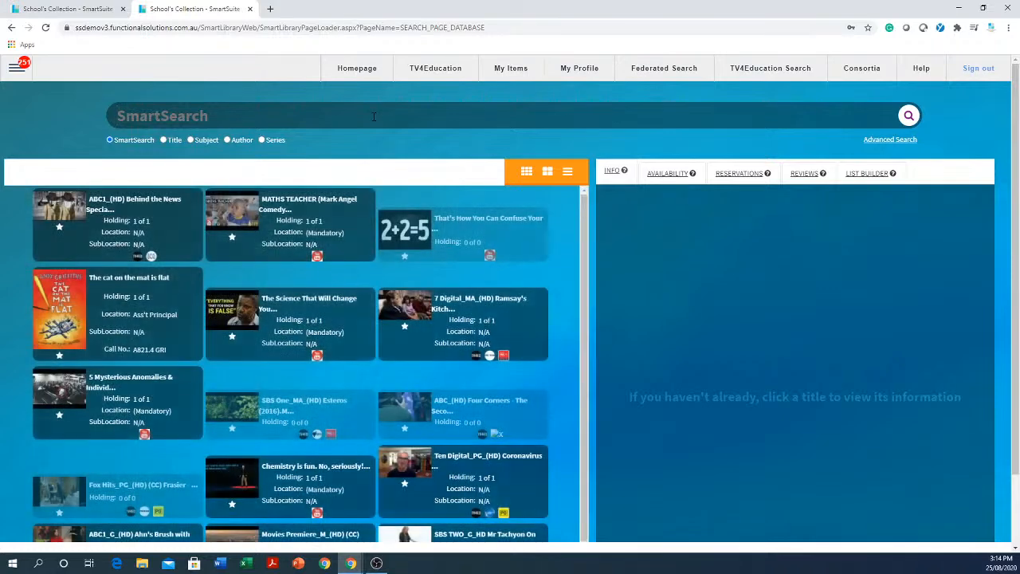
text(cat)
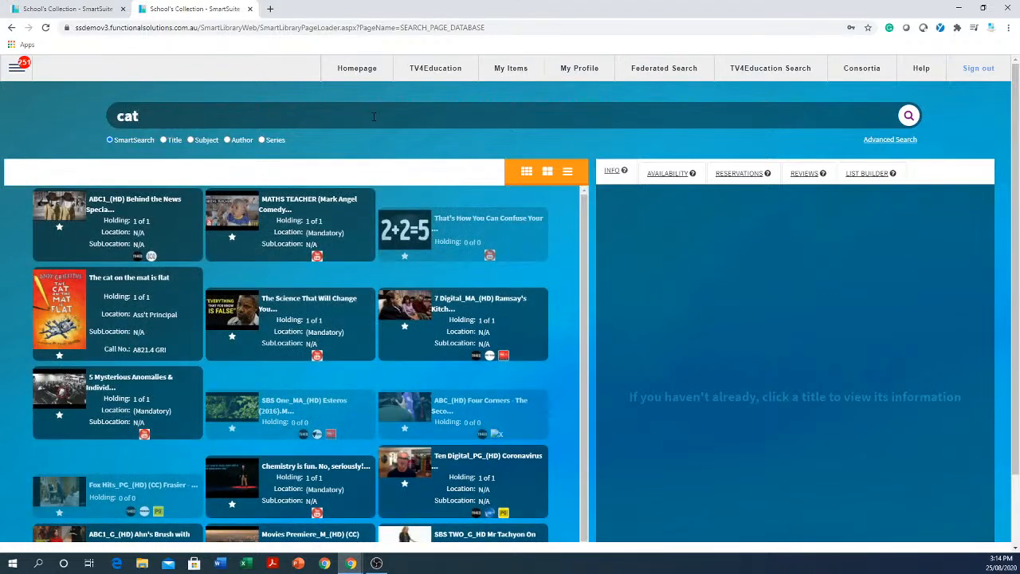
key(Return)
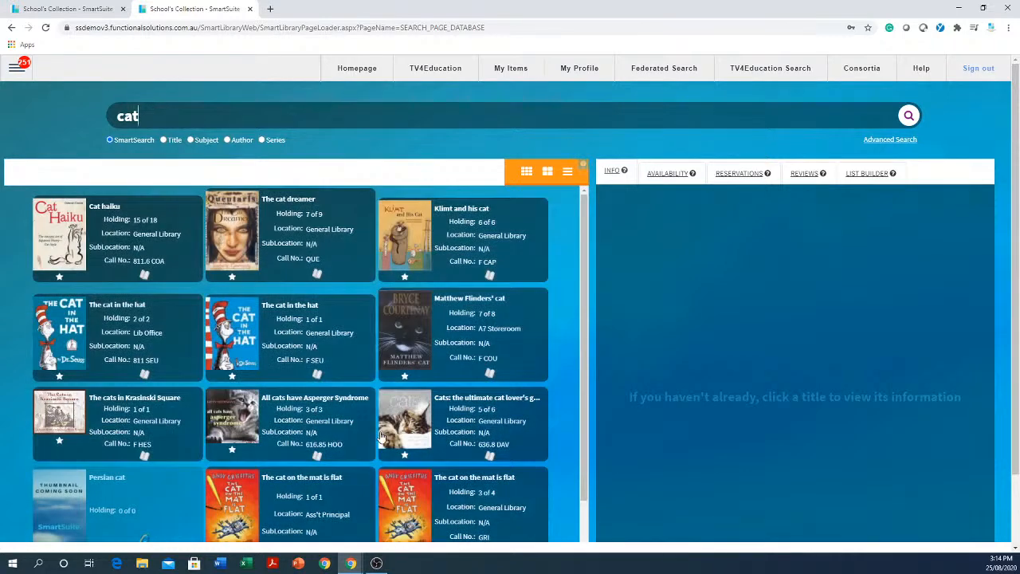
Browse the cat titles, open the video "ABC2KIDS_Peg + Cat - The Butter Problem" and mute its sound.
scroll(378, 419, down, 2)
scroll(378, 416, down, 1)
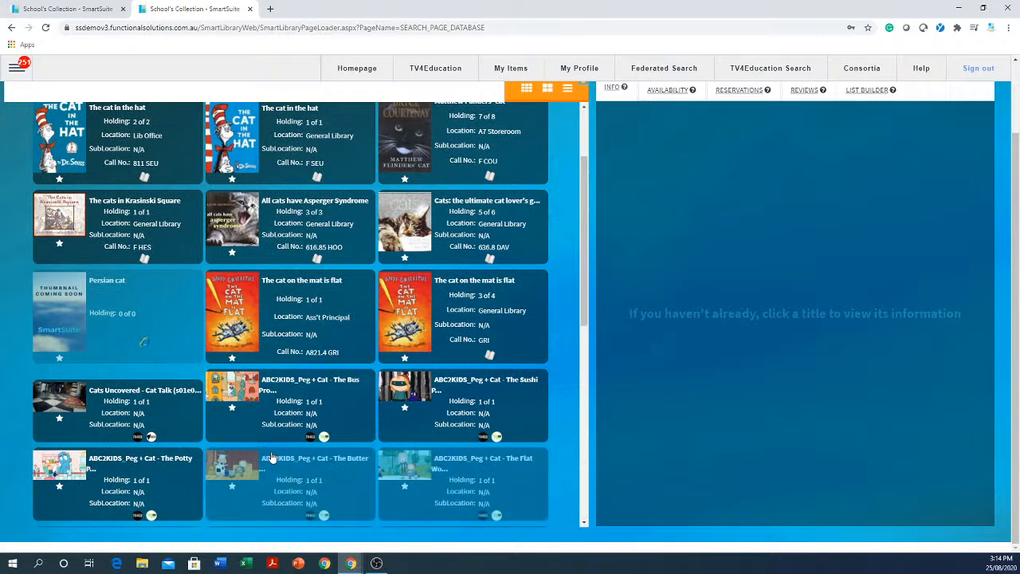
scroll(323, 426, down, 3)
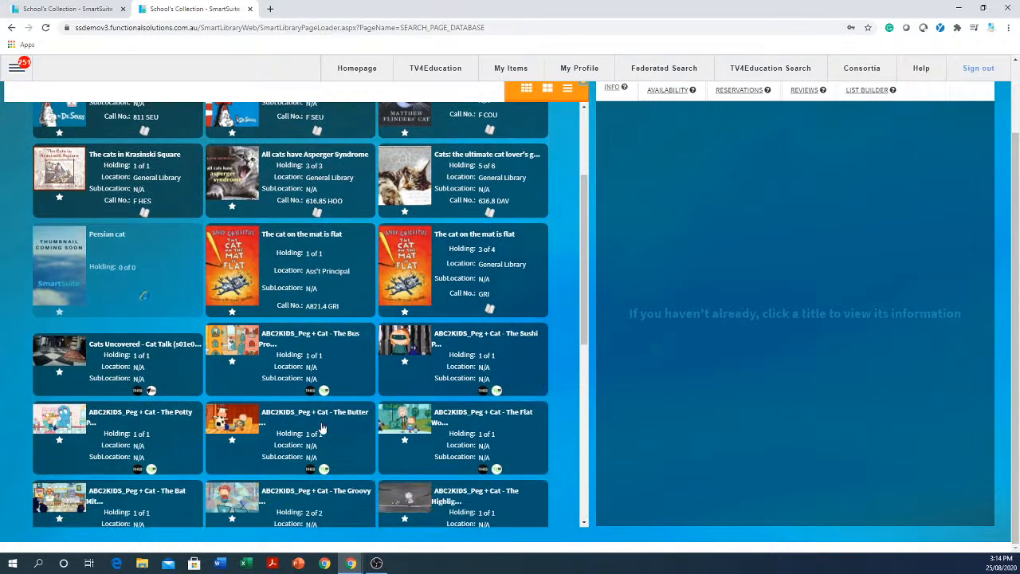
click(341, 272)
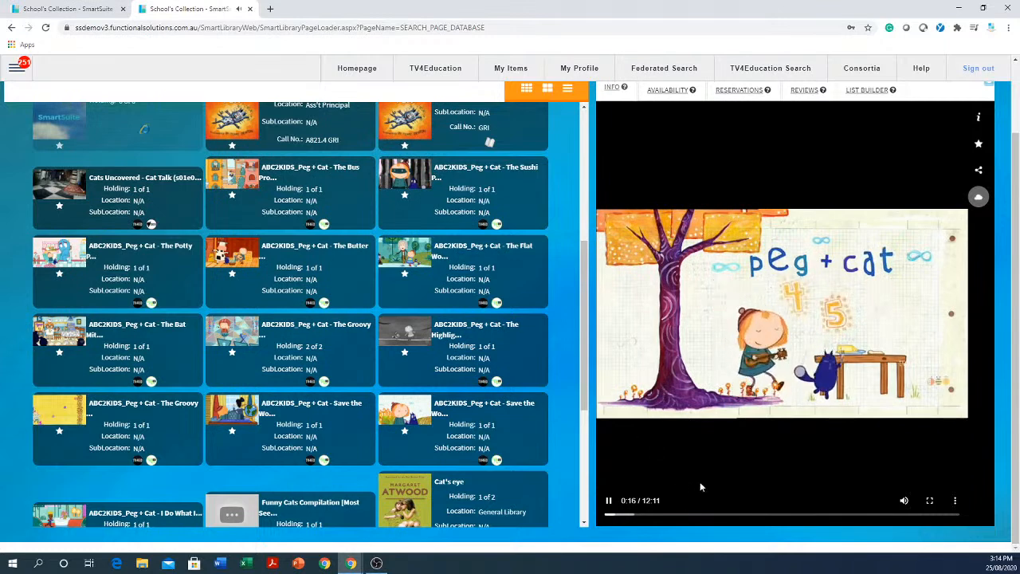
click(905, 500)
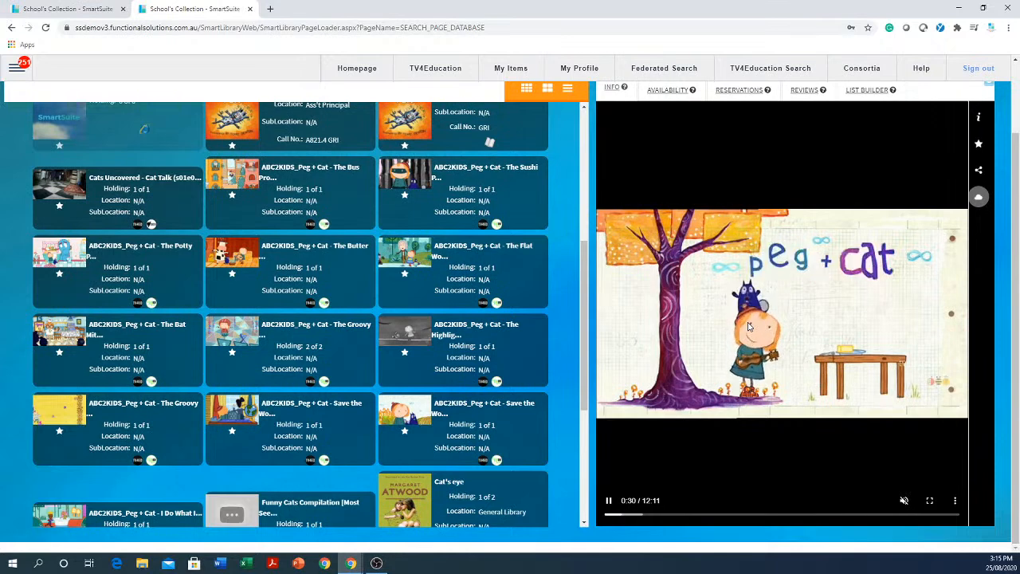
Set the Peg + Cat video to be shared with class grade 08 and copy its share link.
click(979, 170)
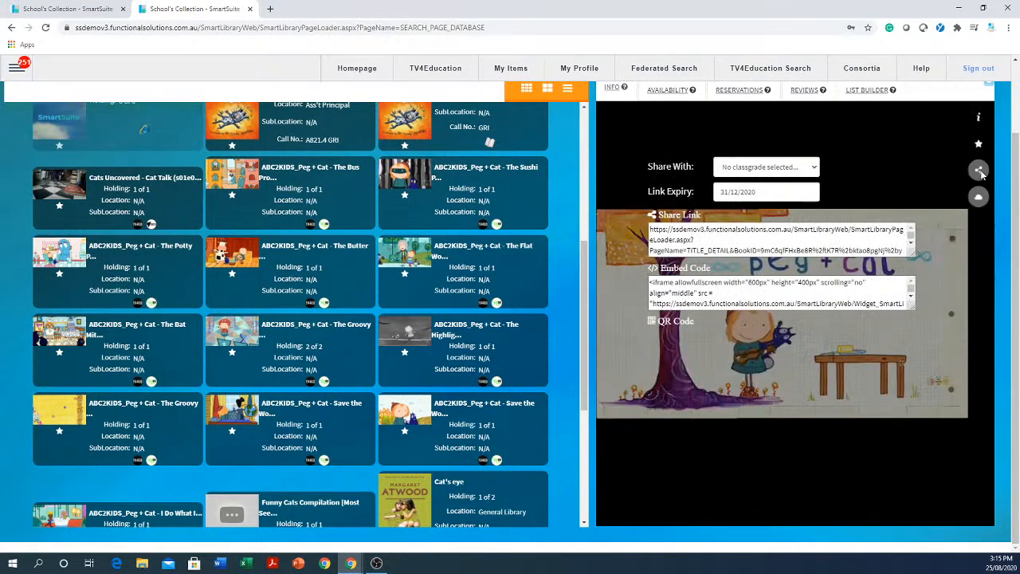
click(805, 169)
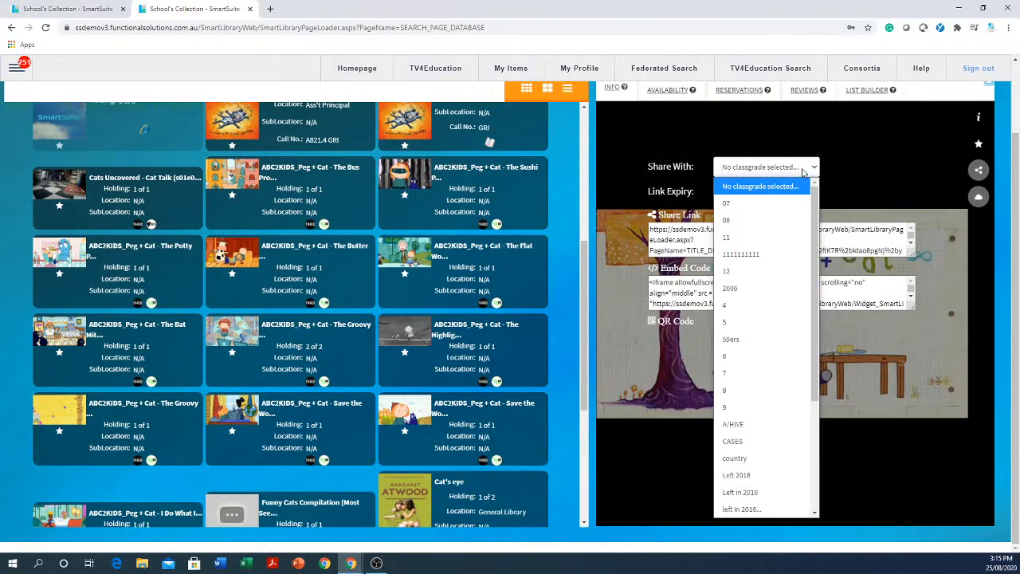
click(753, 220)
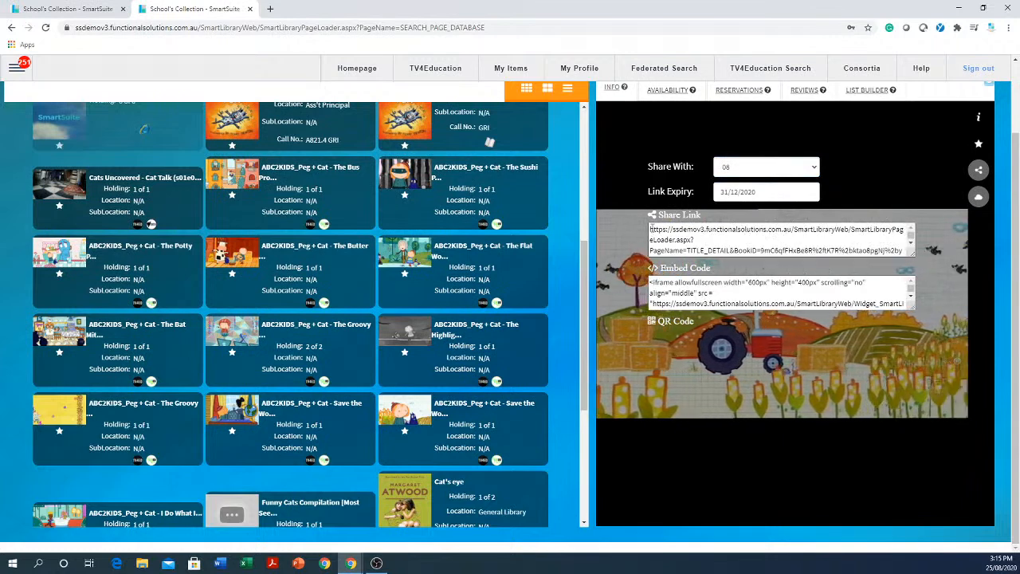
drag(651, 229, 913, 275)
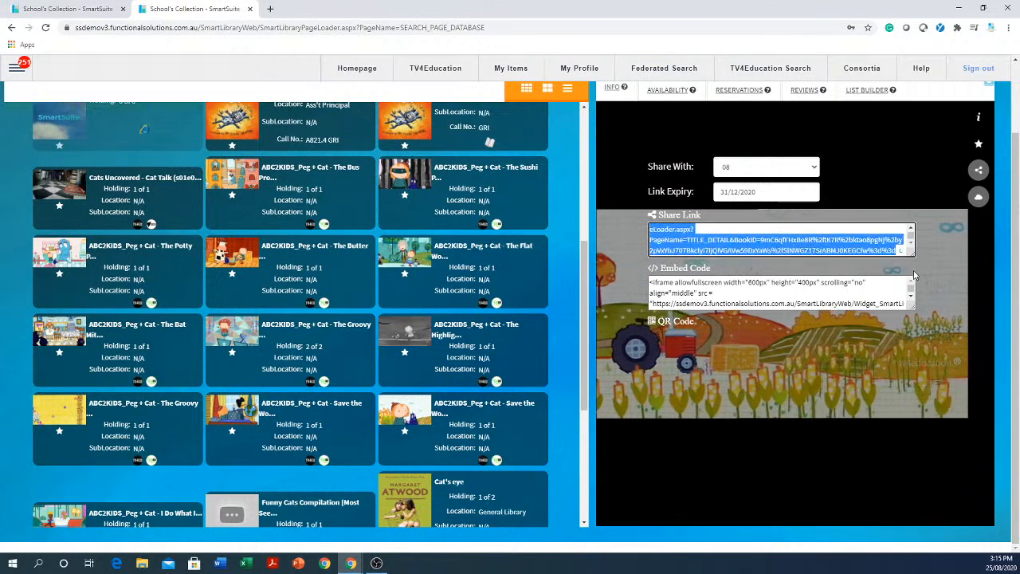
right_click(807, 248)
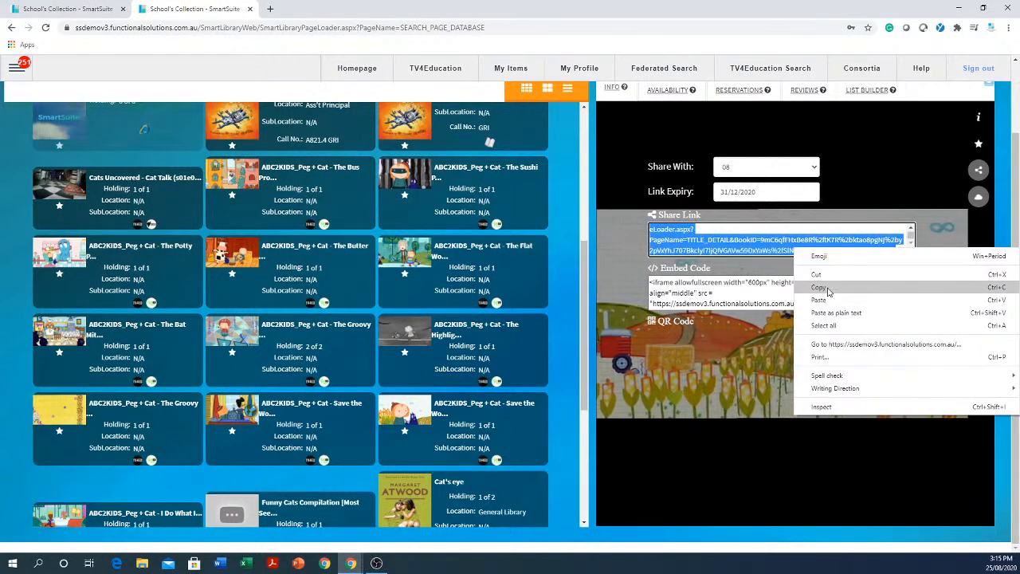
click(828, 288)
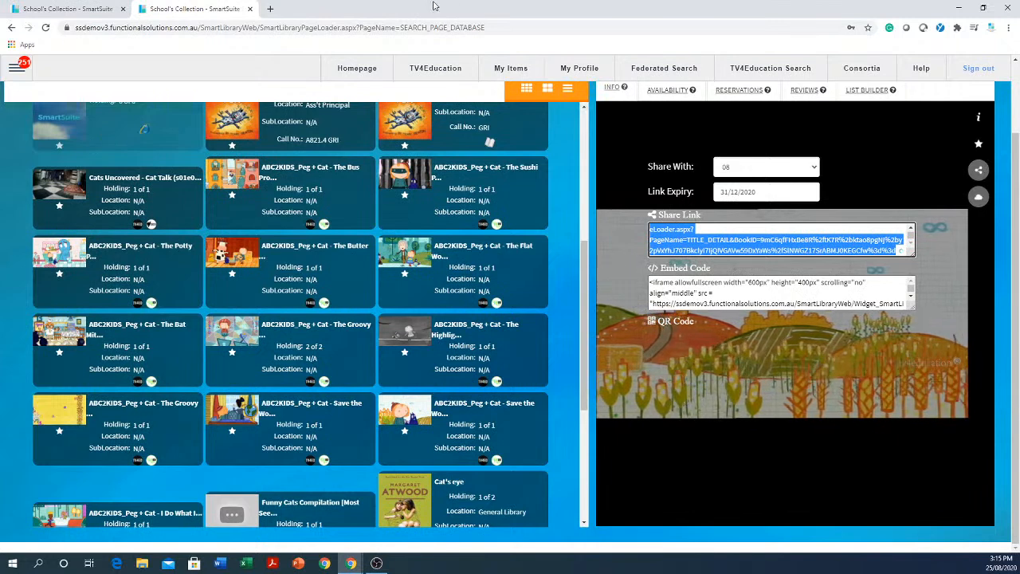
Open the copied share link in a new browser tab.
click(271, 9)
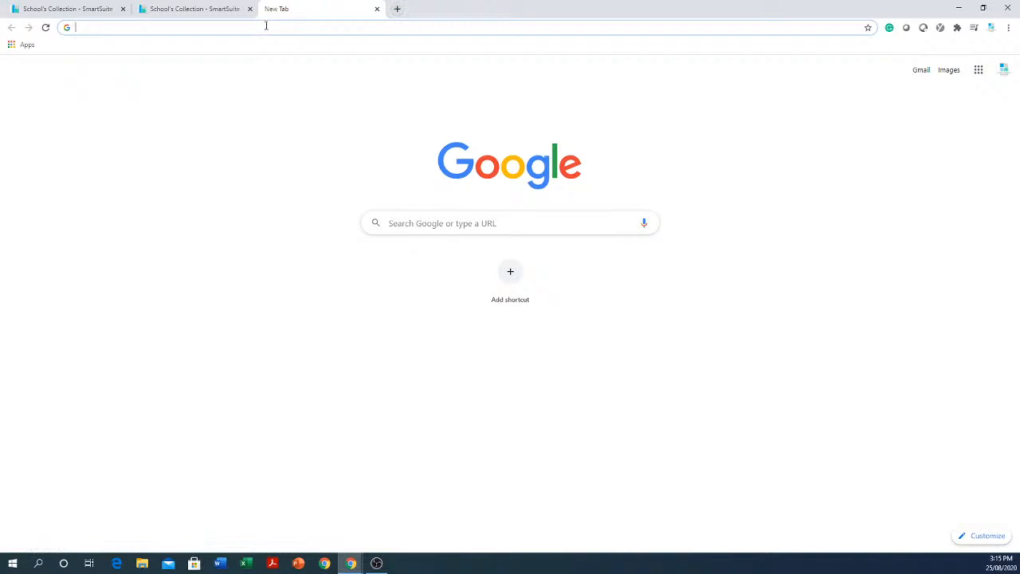
right_click(266, 26)
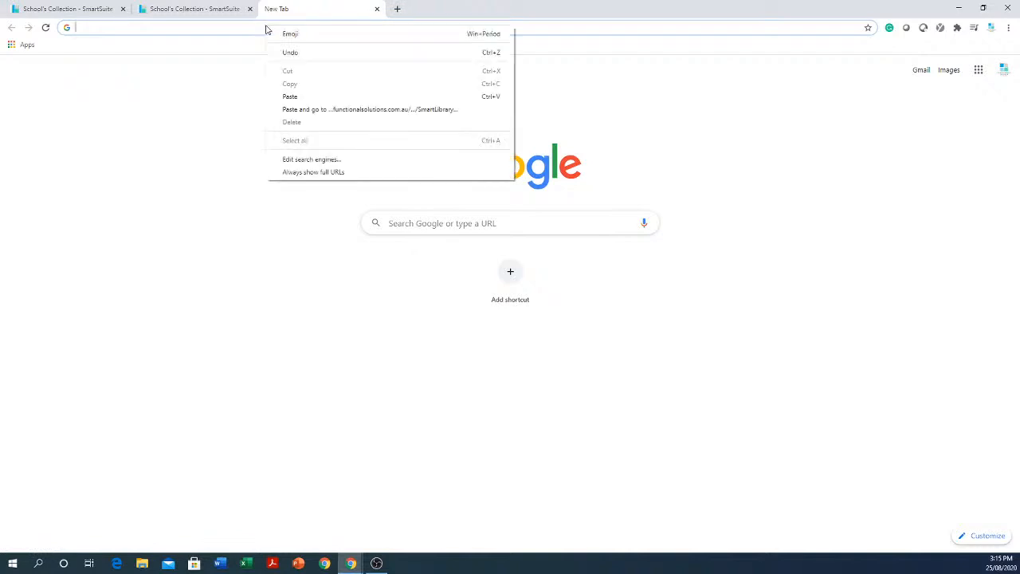
click(300, 96)
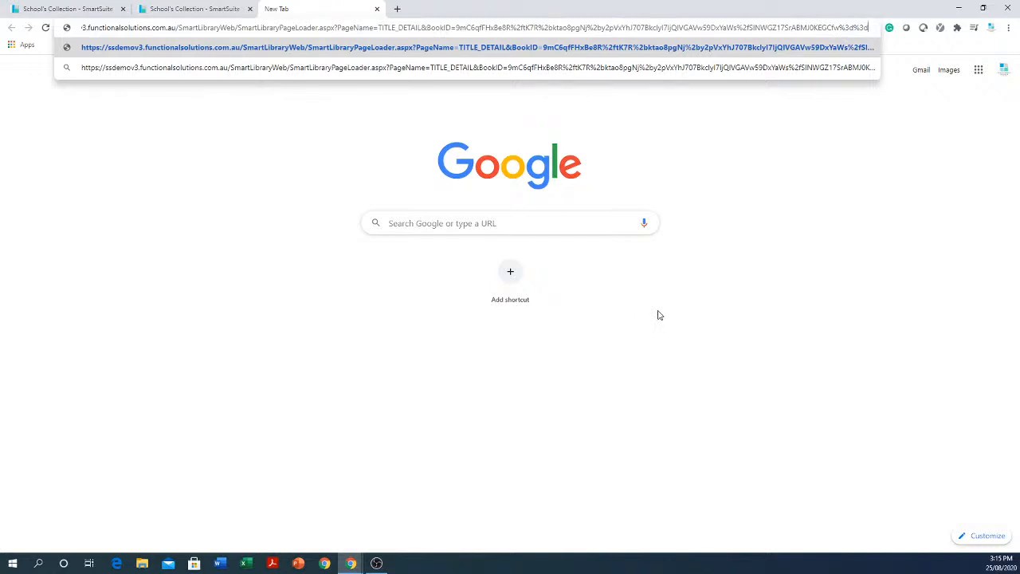
key(Return)
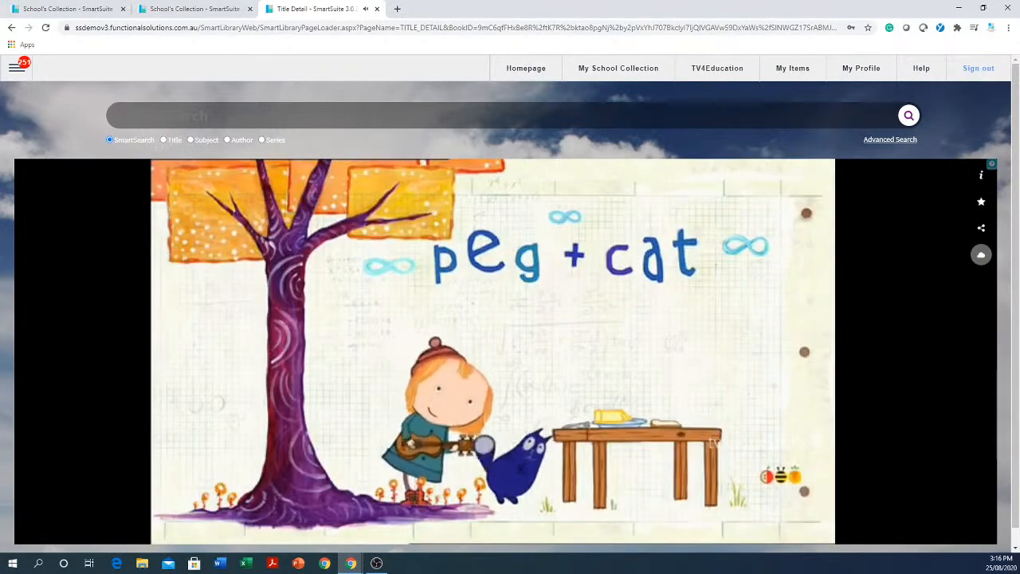
Skip through several points of the shared video, pause it, move to 6:13 and show the title's details.
scroll(583, 294, down, 1)
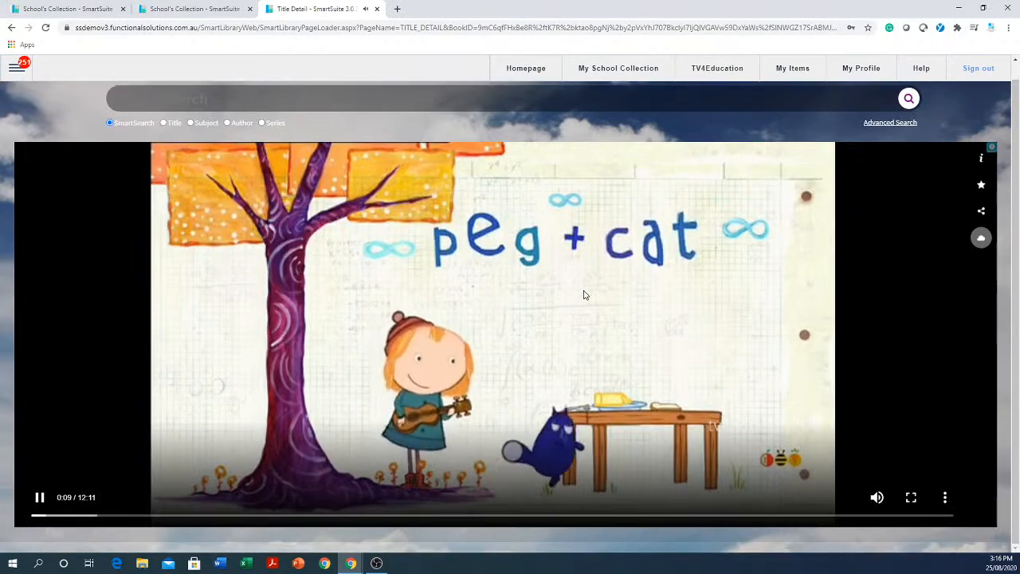
click(508, 515)
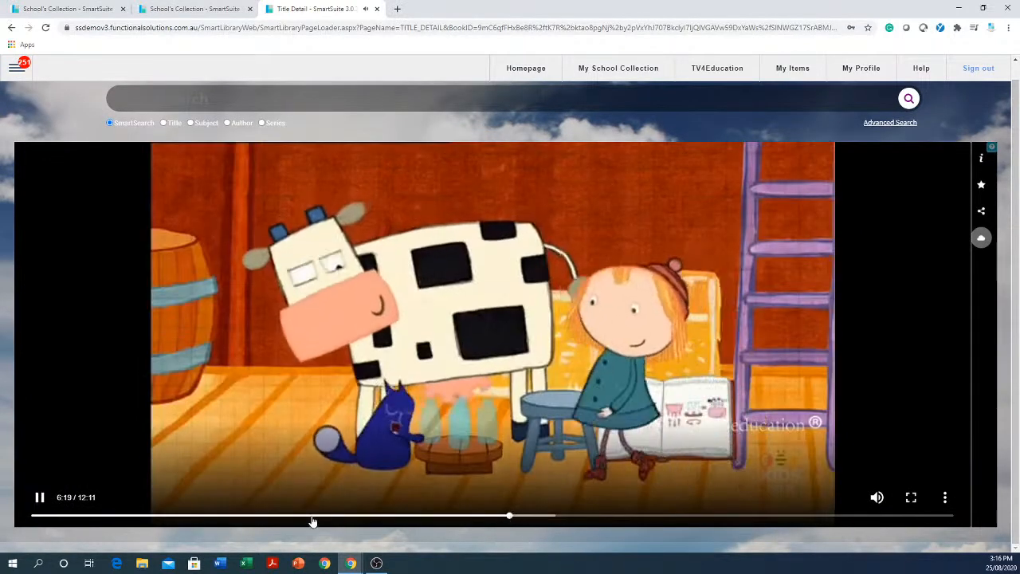
click(305, 516)
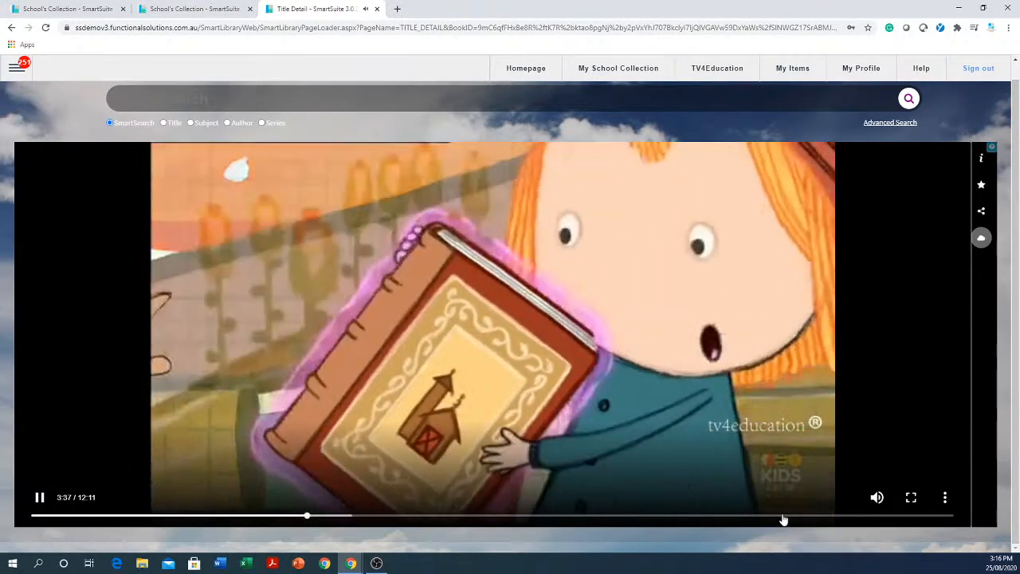
click(781, 516)
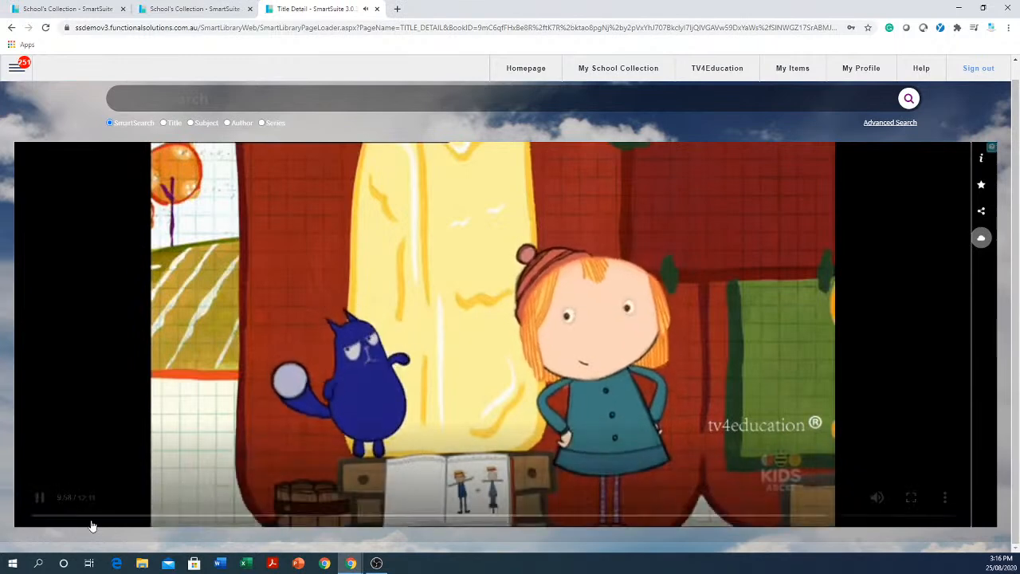
click(39, 497)
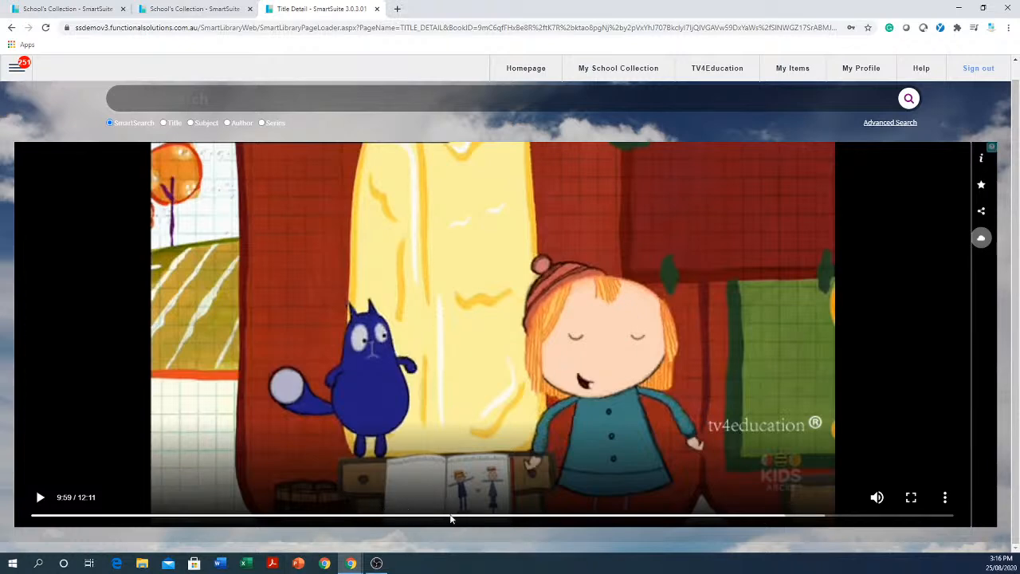
click(450, 516)
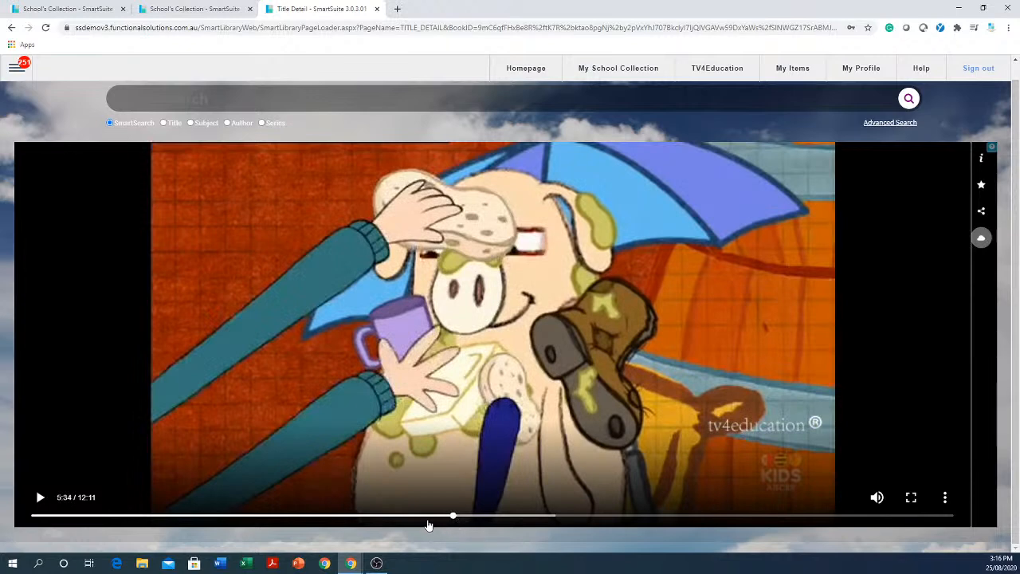
click(504, 519)
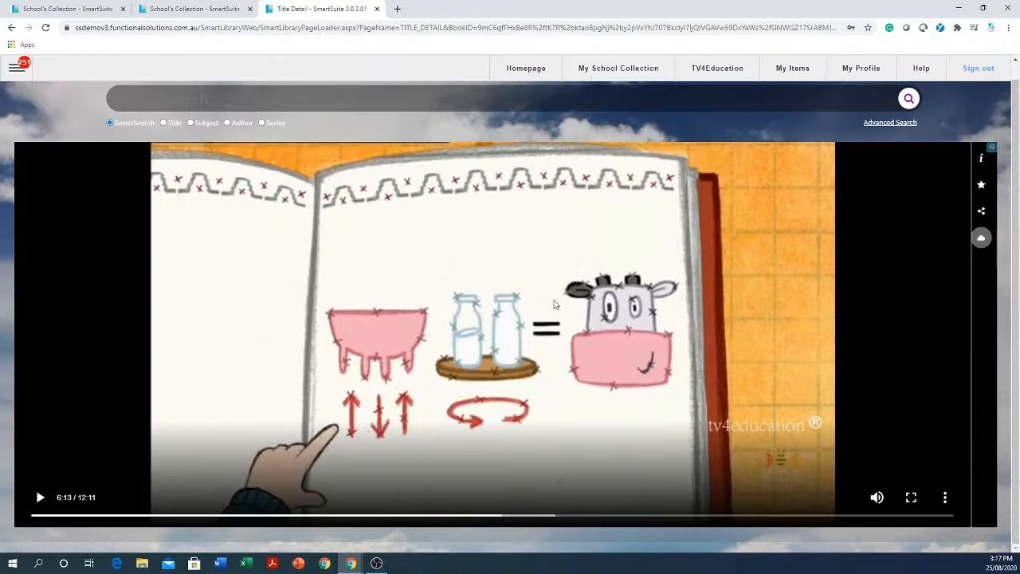
click(982, 162)
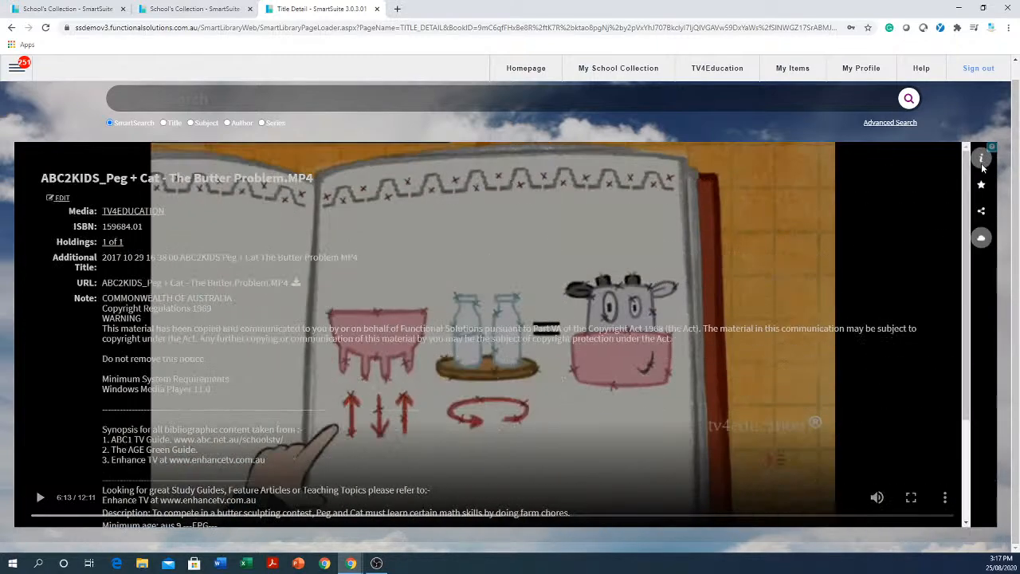
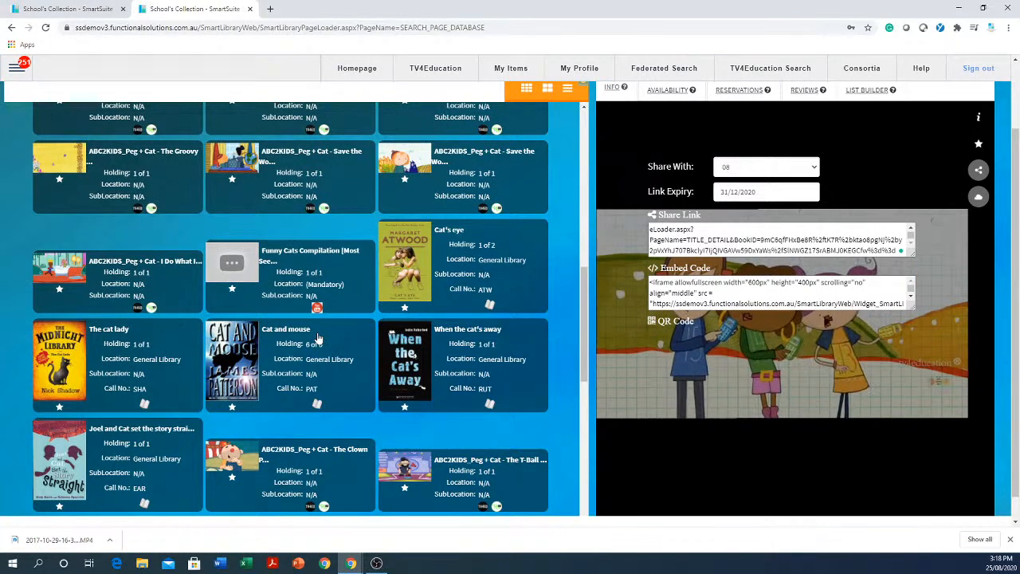
Leave the school's collection search results and open the TV4Education library page.
scroll(325, 271, up, 3)
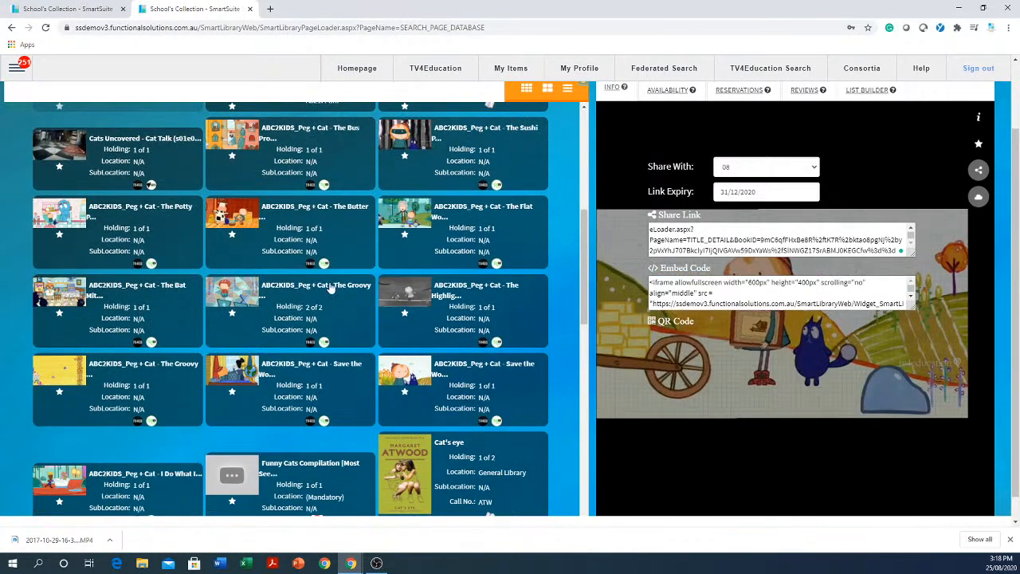
scroll(303, 268, up, 1)
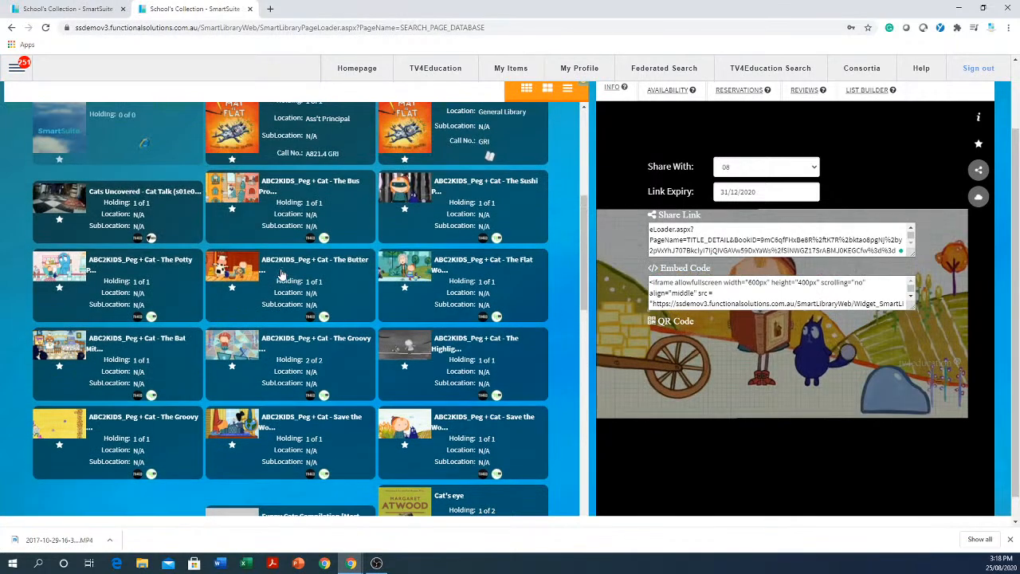
click(440, 74)
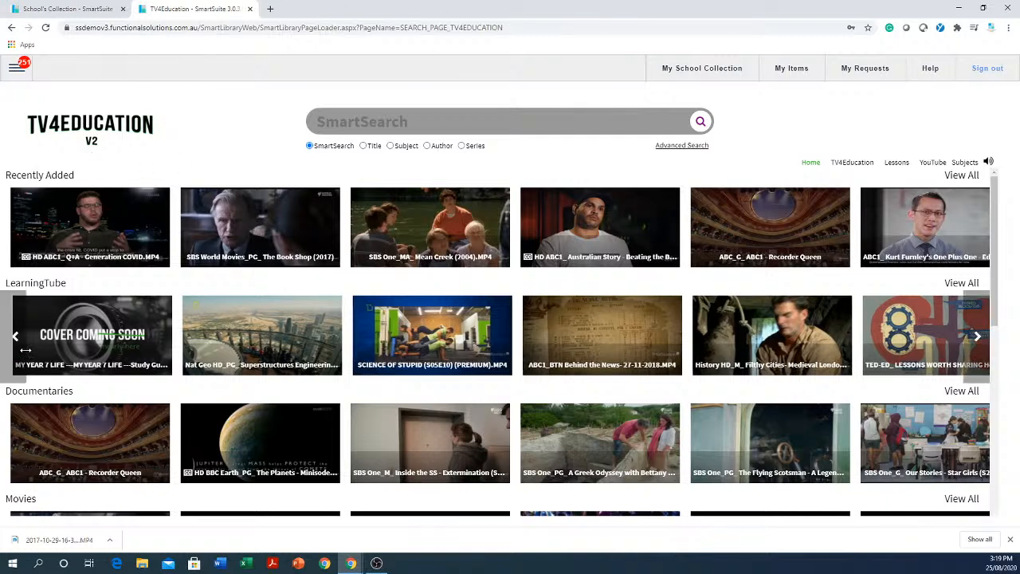
Browse the TV4Education home rows from Recently Added and LearningTube down to SmartLessons, including more Recently Added titles.
click(15, 335)
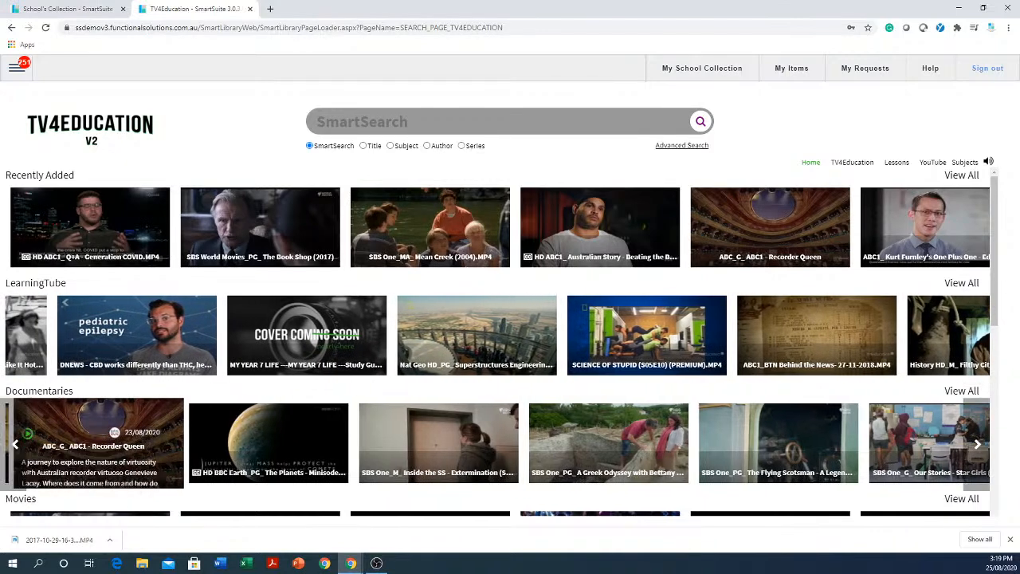
scroll(88, 446, down, 3)
scroll(87, 458, down, 3)
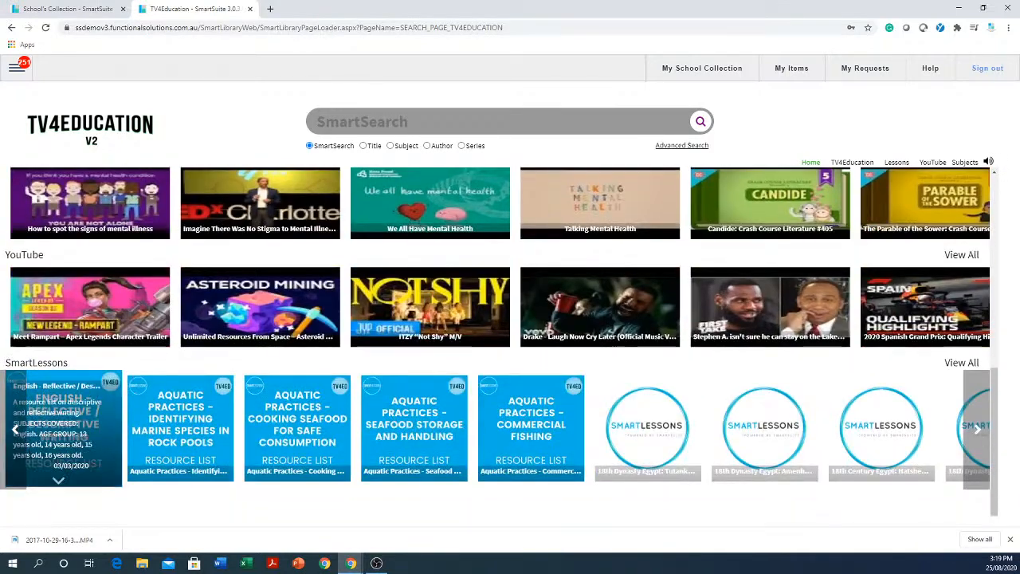
scroll(103, 488, down, 1)
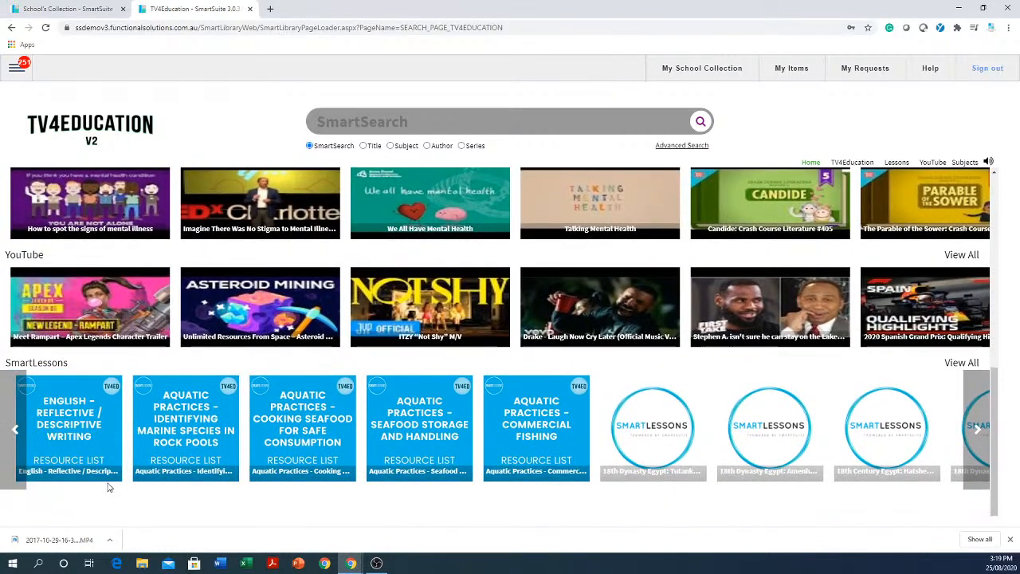
scroll(117, 471, up, 6)
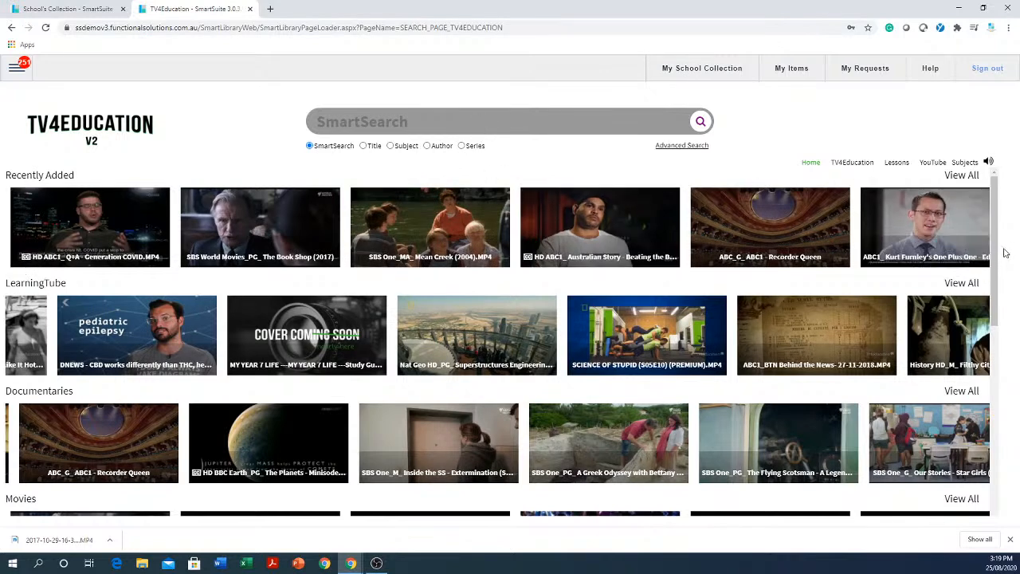
click(976, 229)
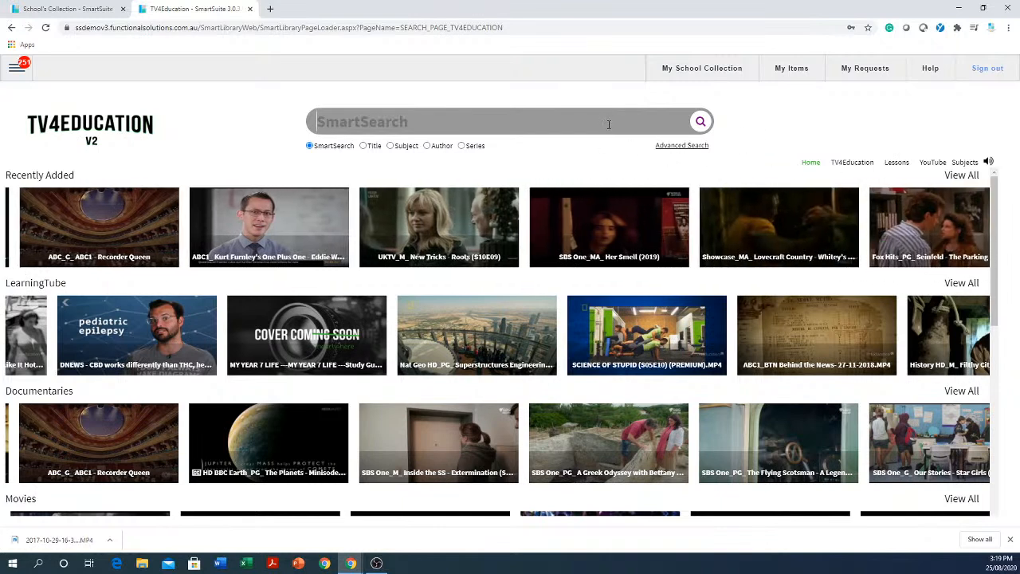
Search TV4Education for "science" with SmartSearch and browse through the resulting videos.
text(science)
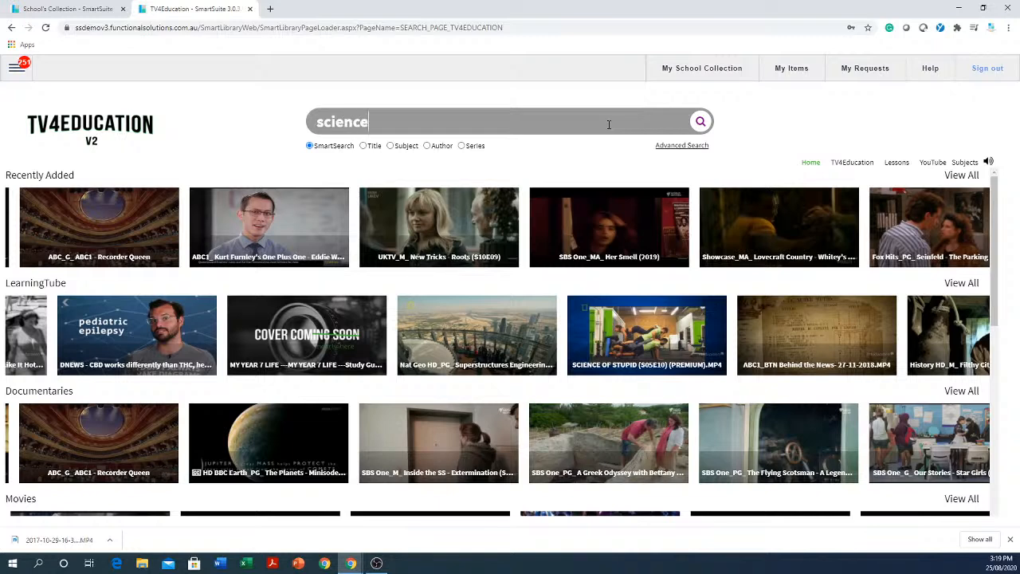
key(Return)
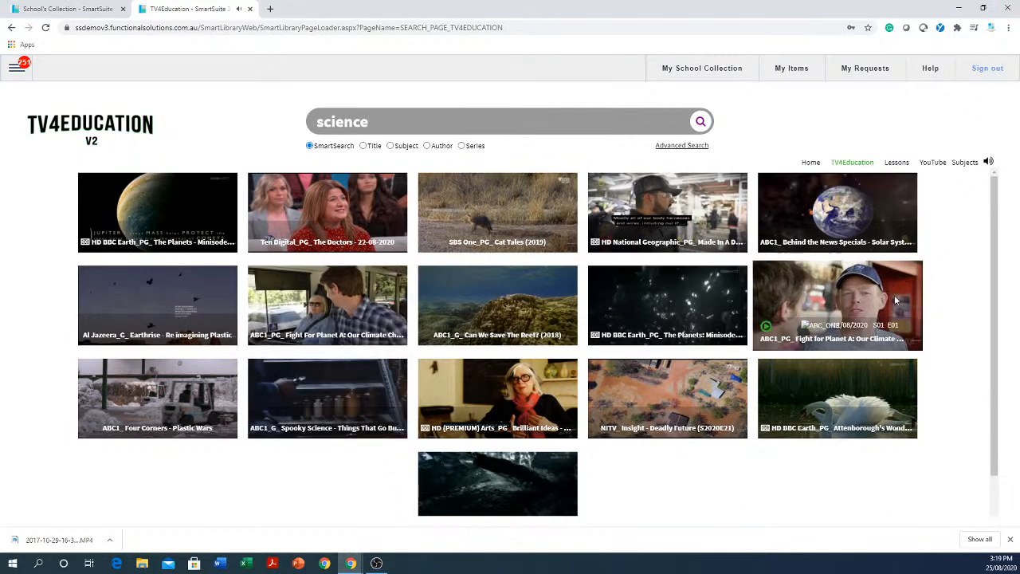
scroll(685, 469, down, 1)
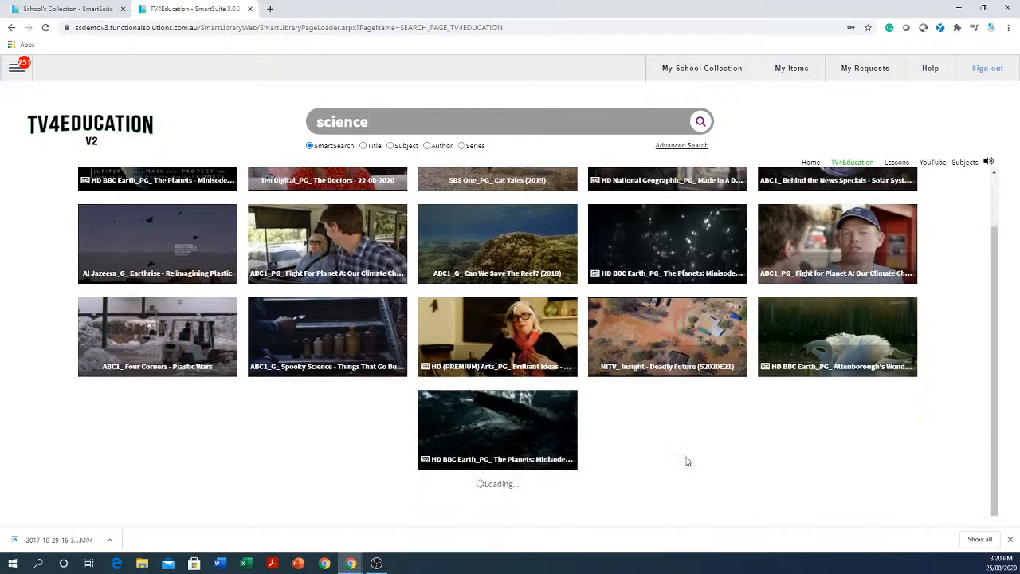
scroll(687, 456, down, 5)
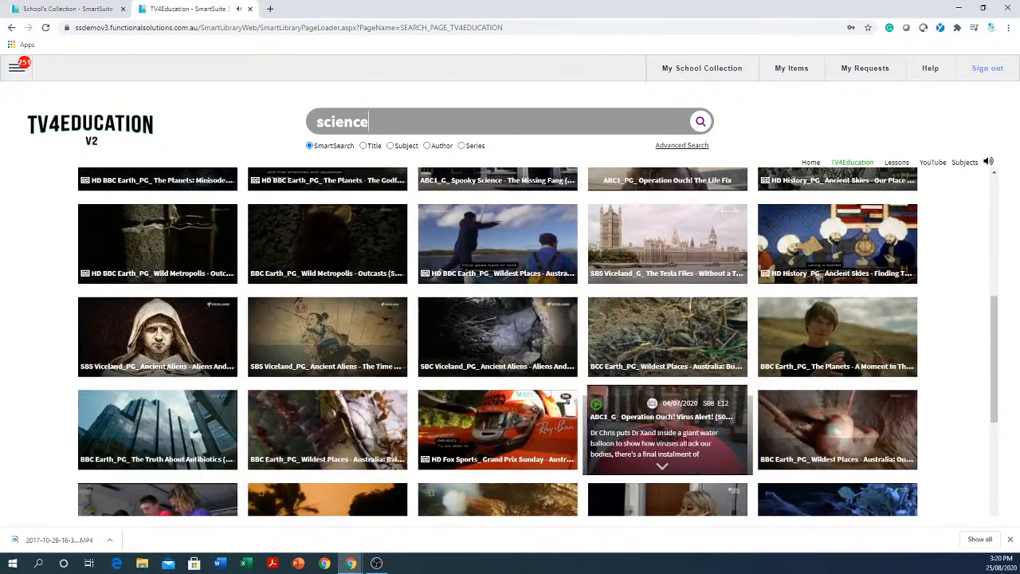
scroll(668, 430, down, 4)
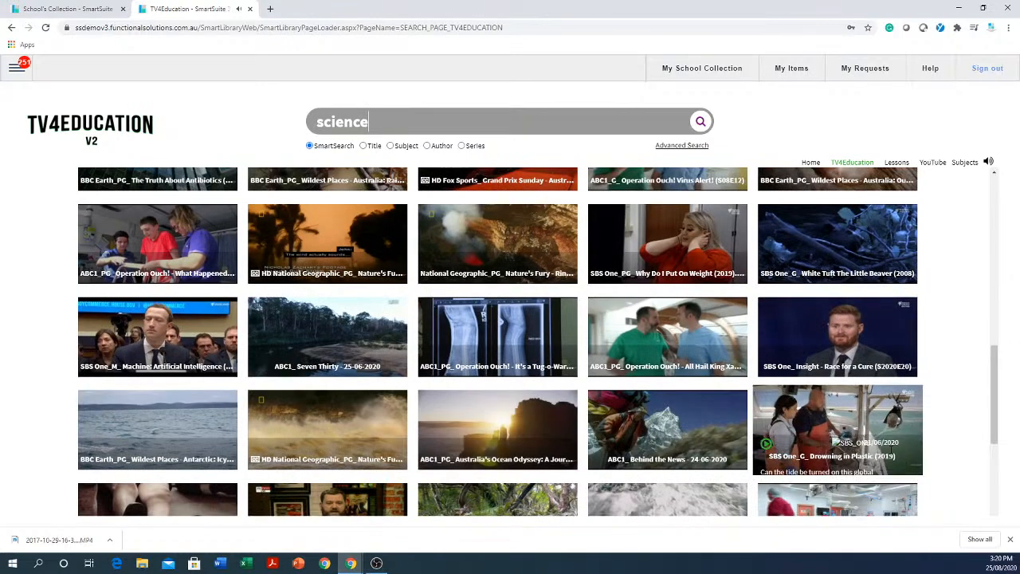
scroll(971, 354, down, 3)
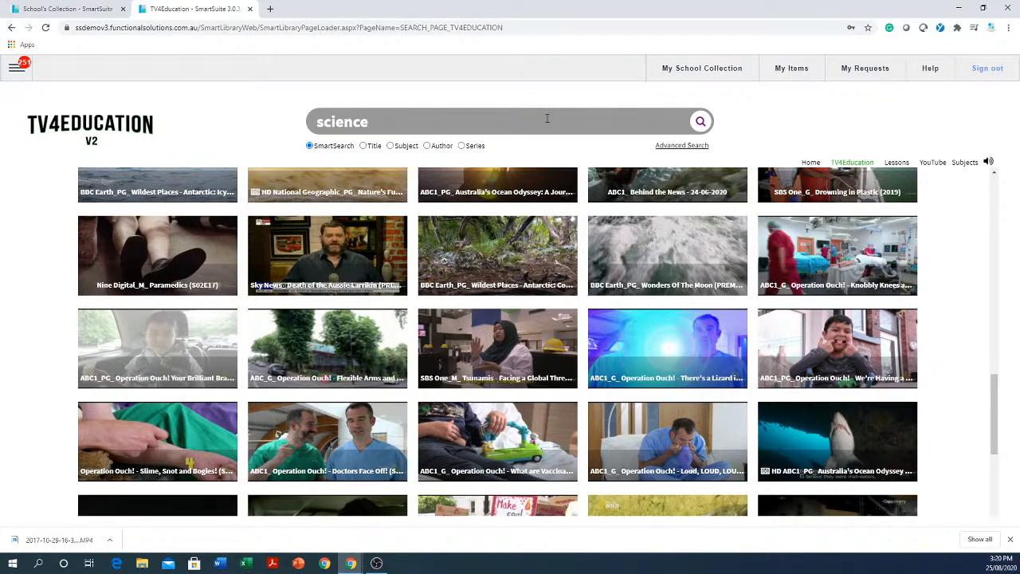
List the Technologies videos under the STEM subject and browse through them.
click(967, 164)
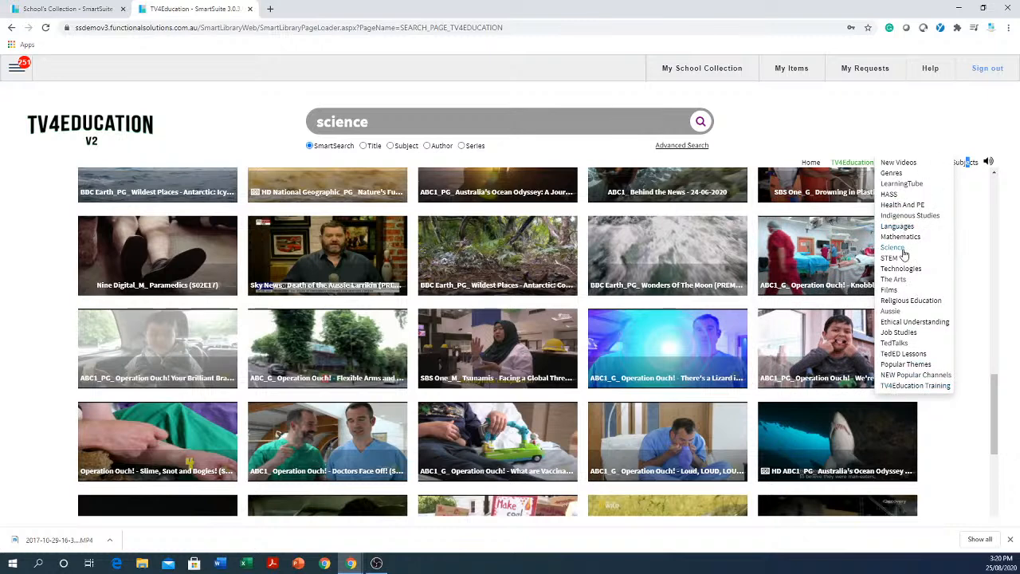
mouse_move(892, 261)
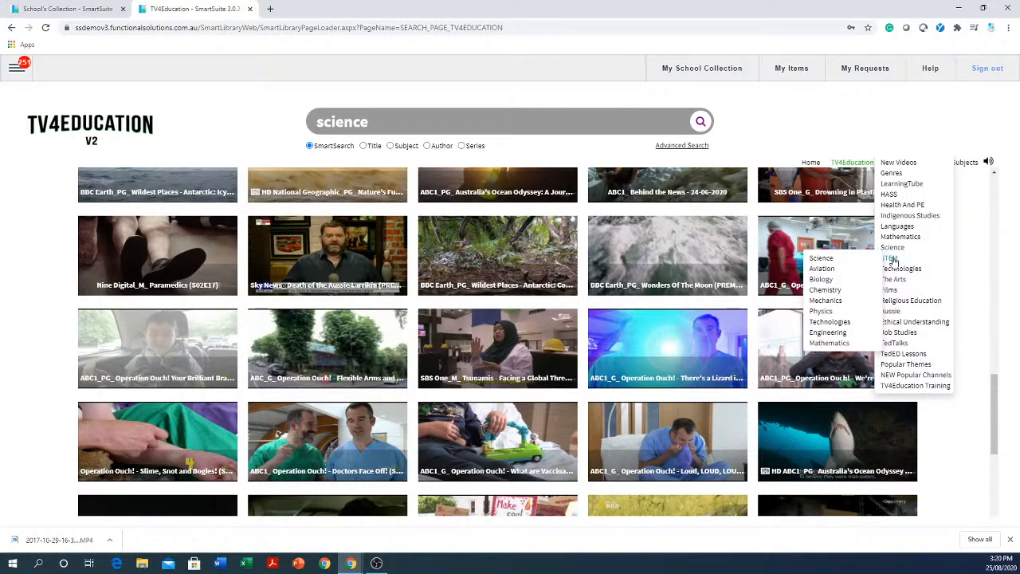
click(828, 322)
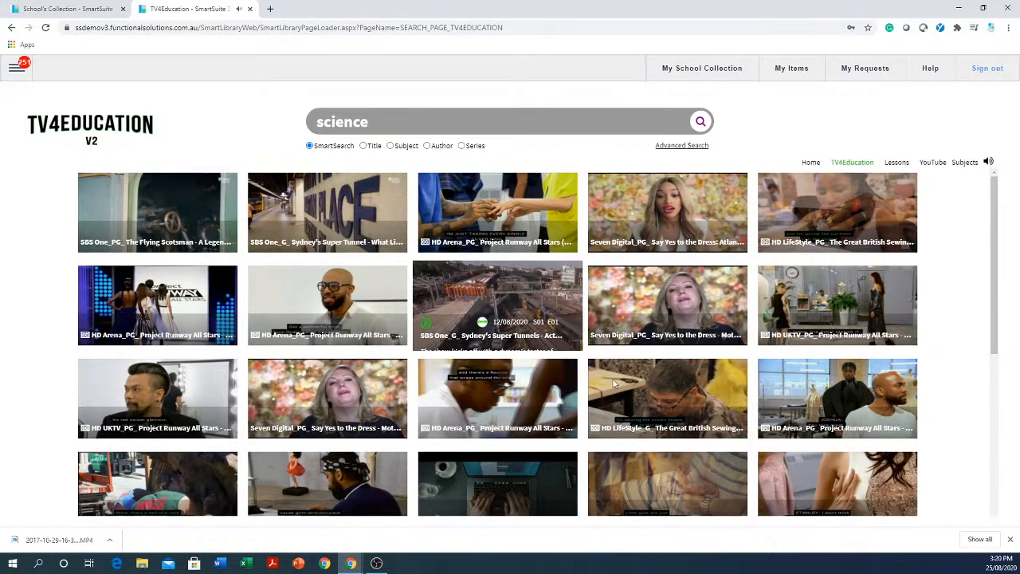
scroll(493, 335, down, 10)
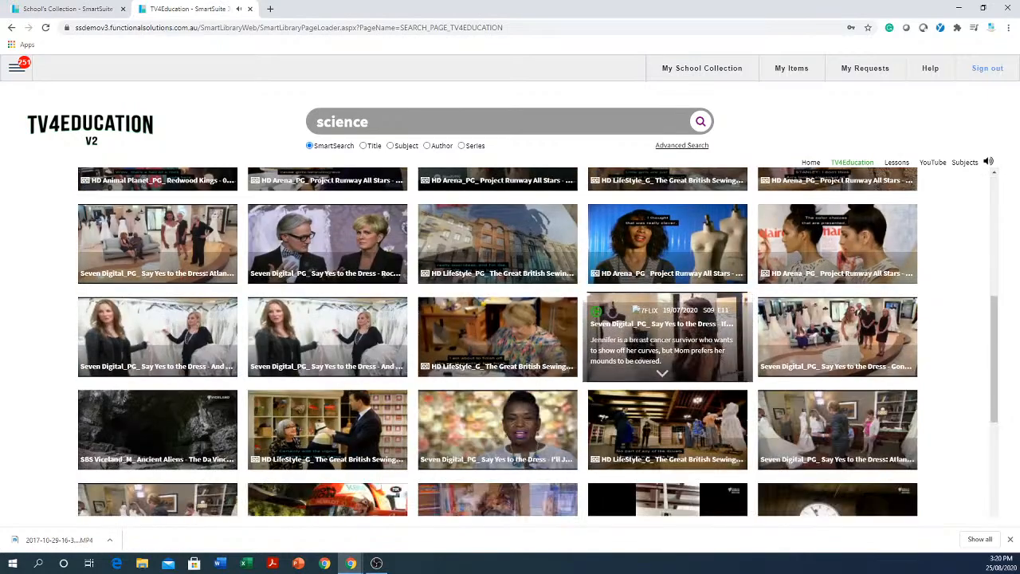
scroll(638, 338, down, 10)
scroll(640, 340, down, 5)
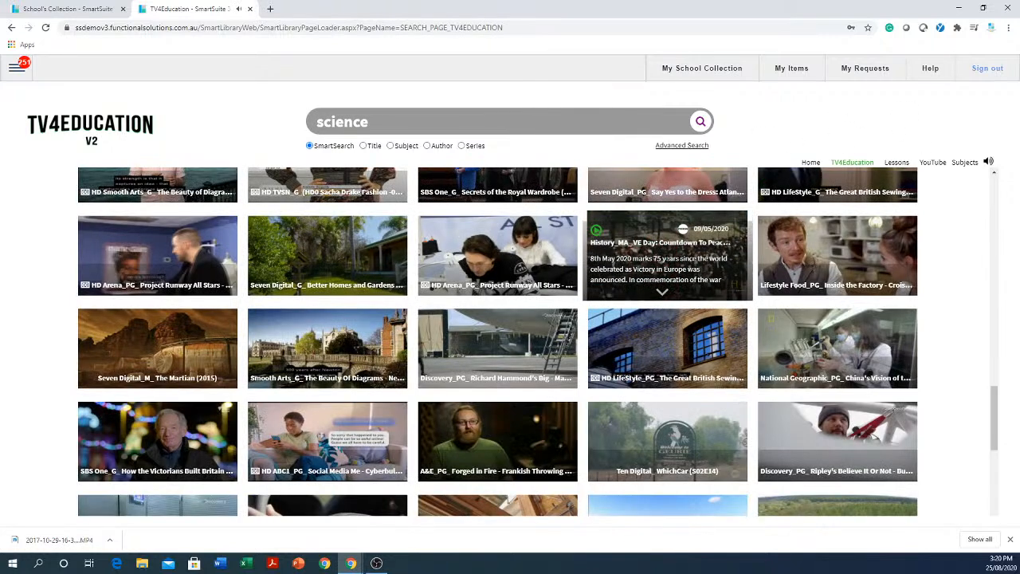
Open the video "VE Day: Countdown To Peace", add it to My Items and close it.
click(668, 263)
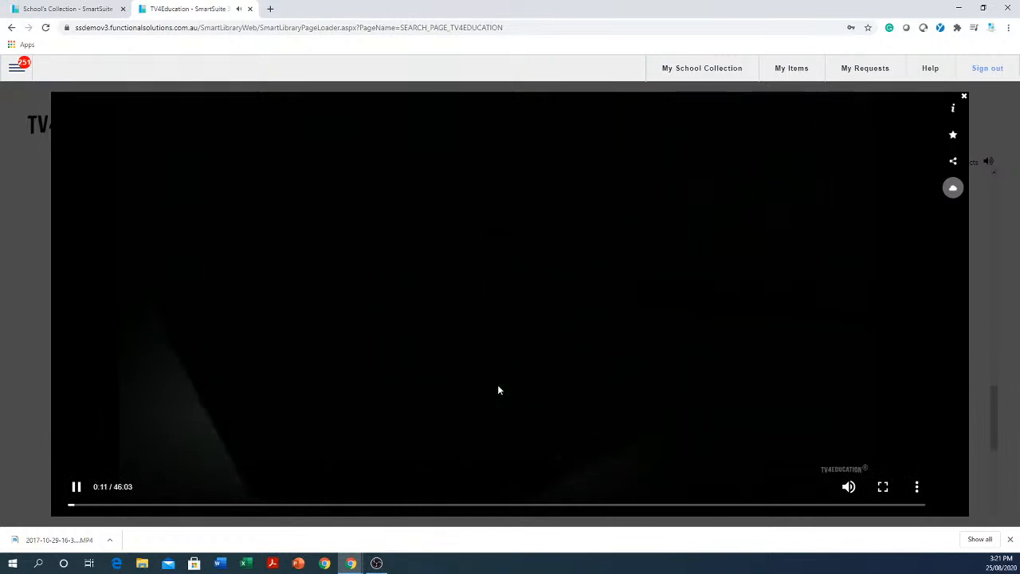
click(953, 137)
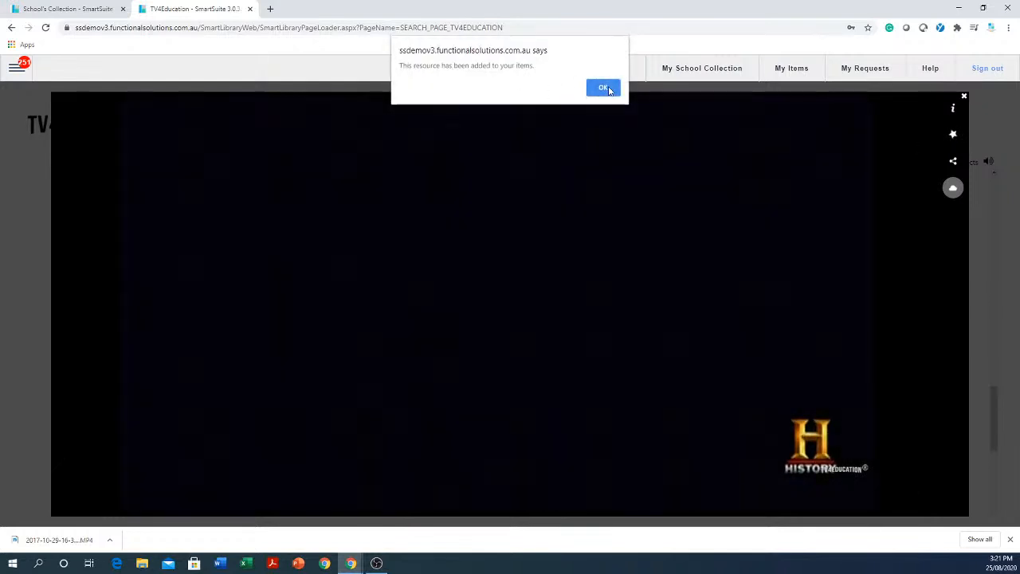
click(602, 88)
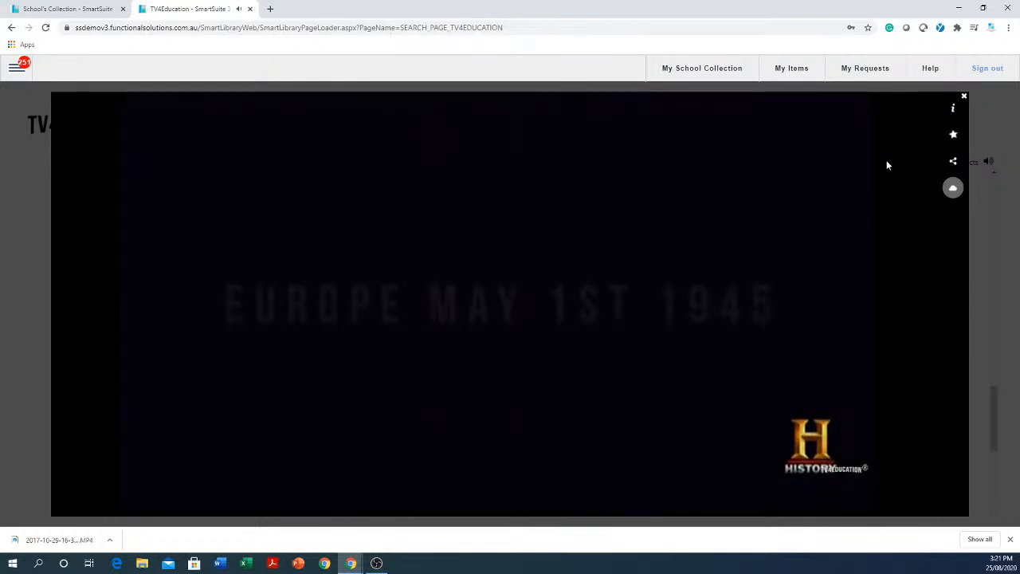
click(964, 98)
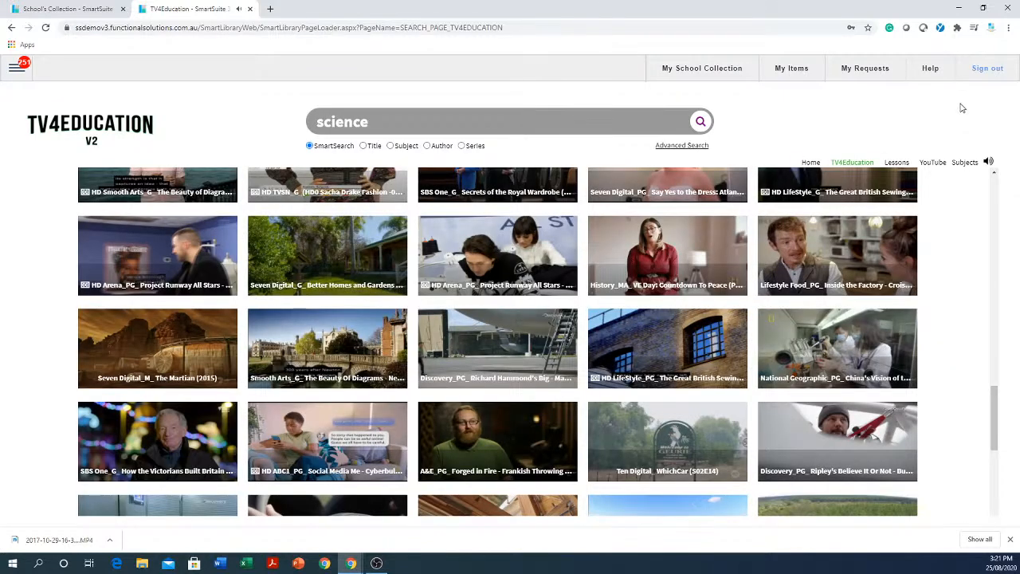
Open the video "Better Homes and Gardens (26E13)", add it to My Items and close it.
click(315, 252)
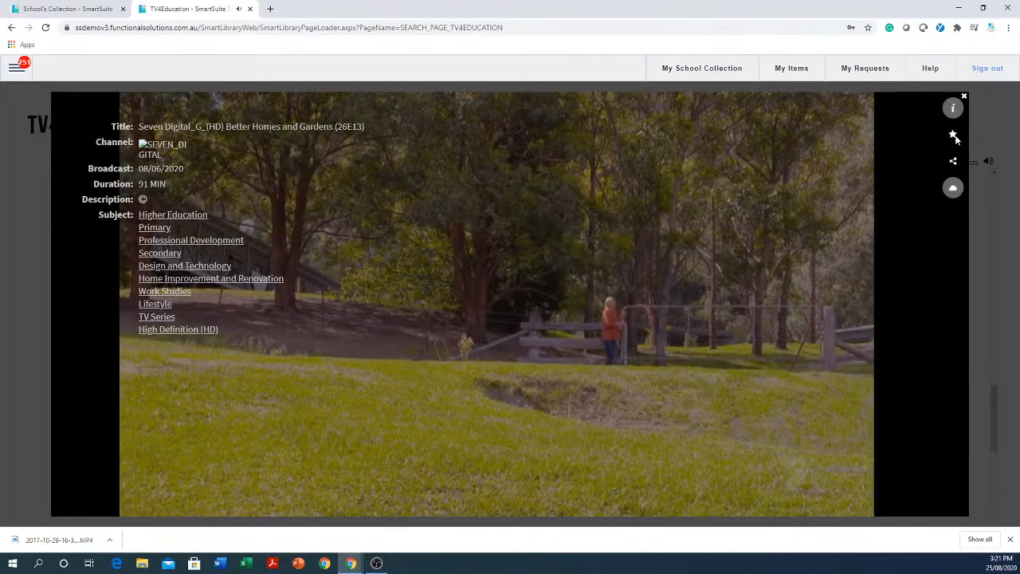
click(953, 135)
click(603, 86)
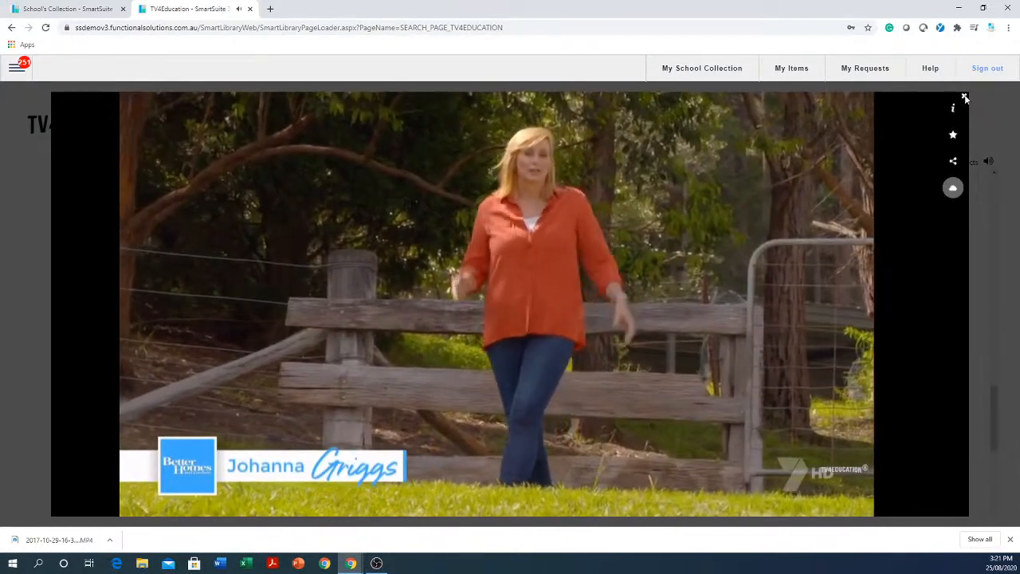
click(964, 97)
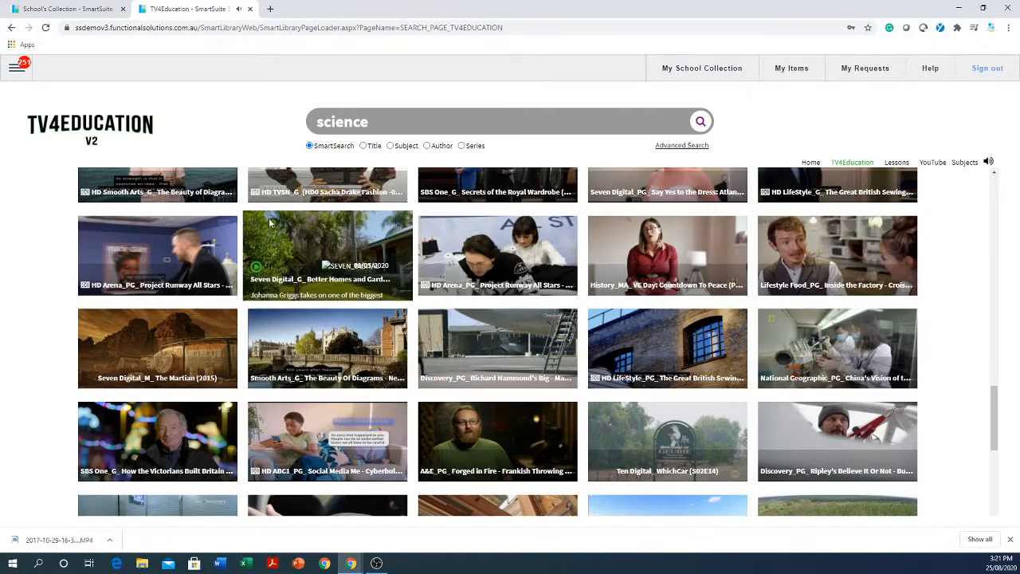
Open the film "The Martian (2015)", add it to My Items and close it.
click(155, 339)
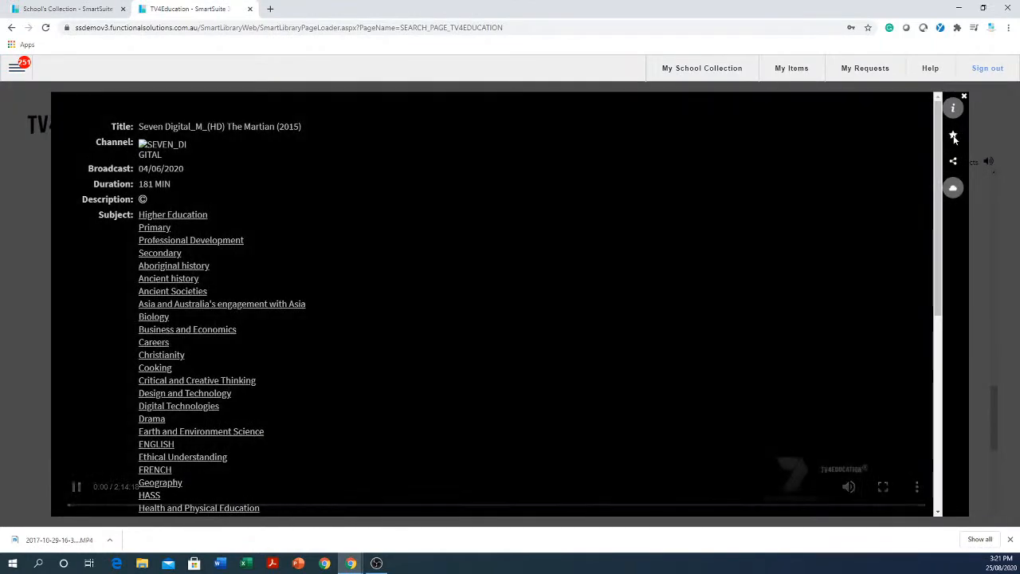
click(954, 136)
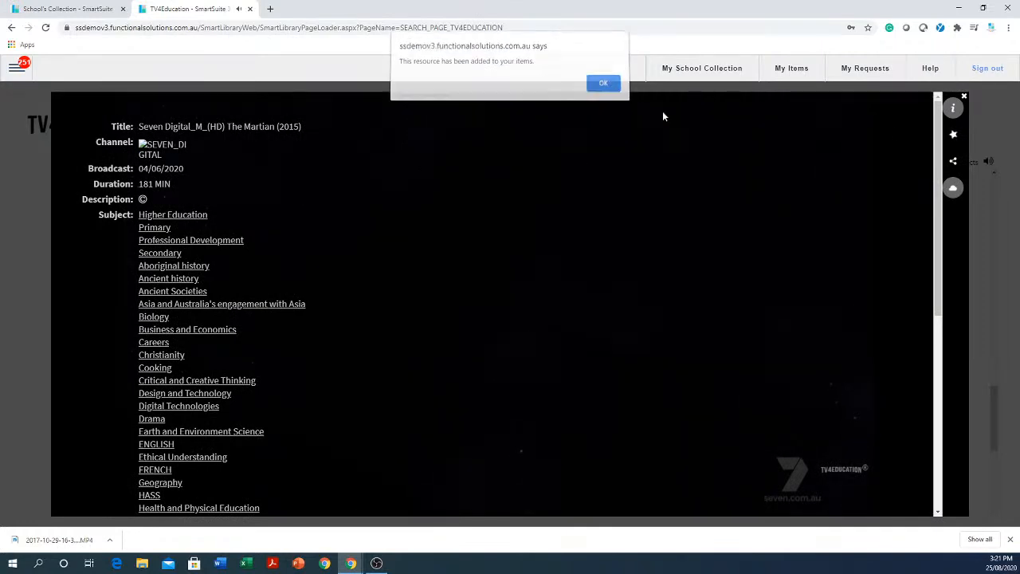
click(609, 94)
click(964, 96)
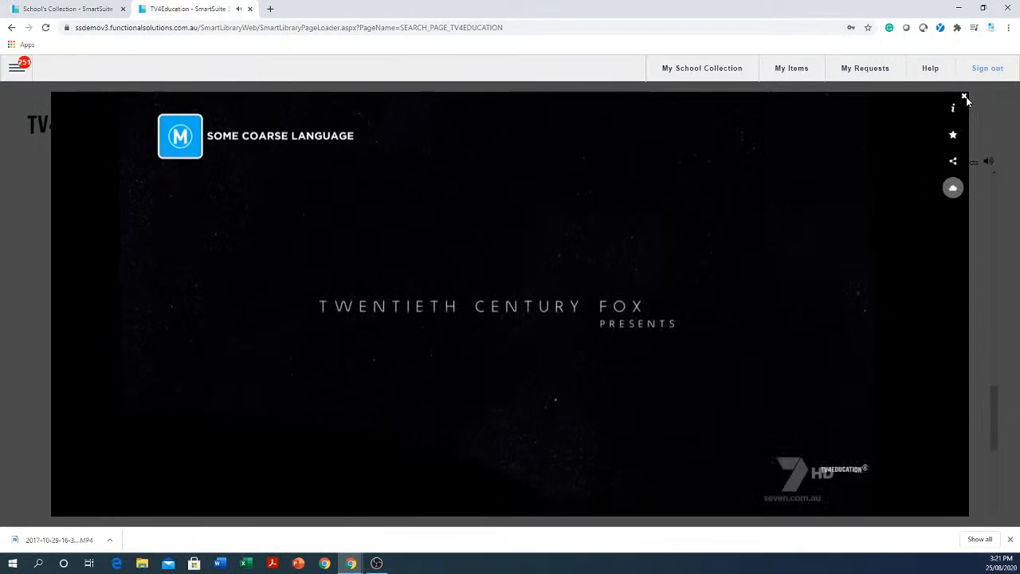
click(967, 99)
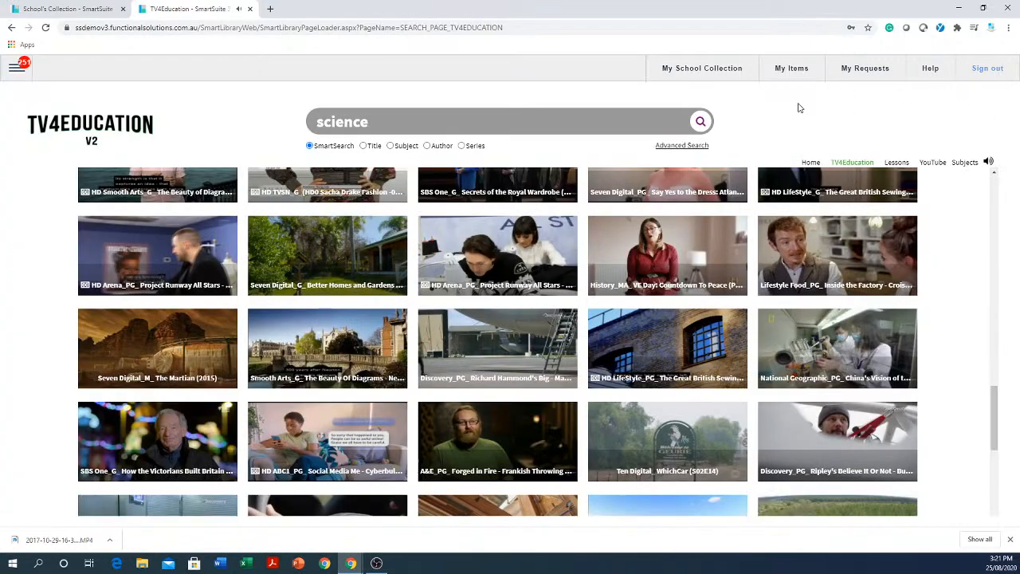
Show the YouTube results and add the video "Ingenious Wheel & Suspension System Inventions & Technologies" to My Items, closing the player.
mouse_move(499, 256)
click(936, 163)
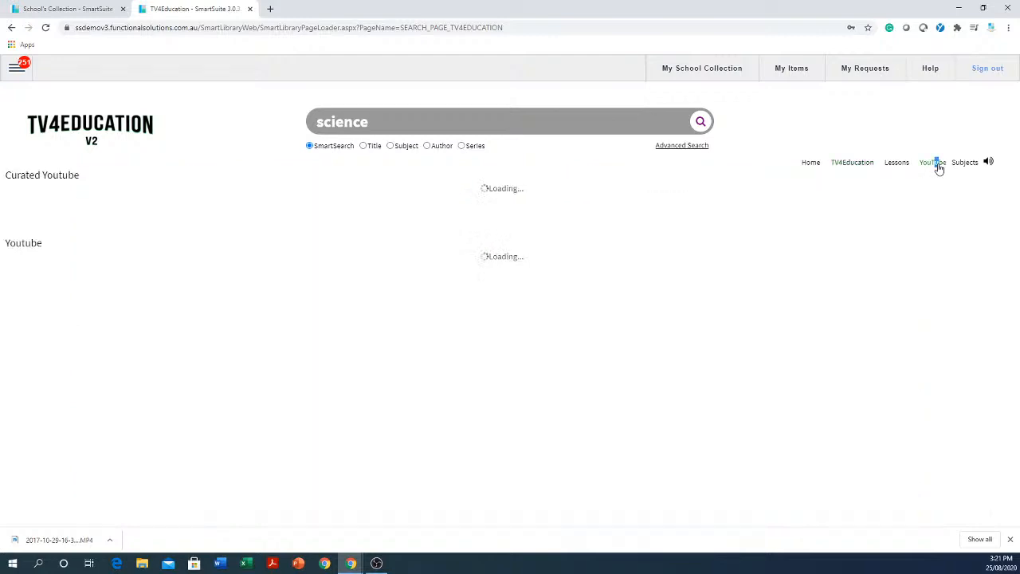
scroll(644, 324, down, 3)
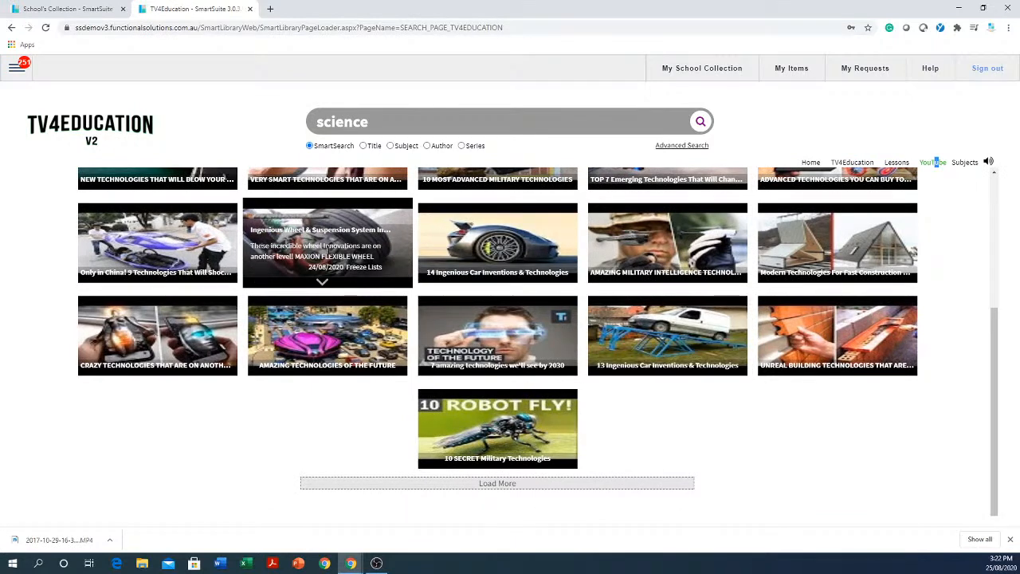
click(313, 256)
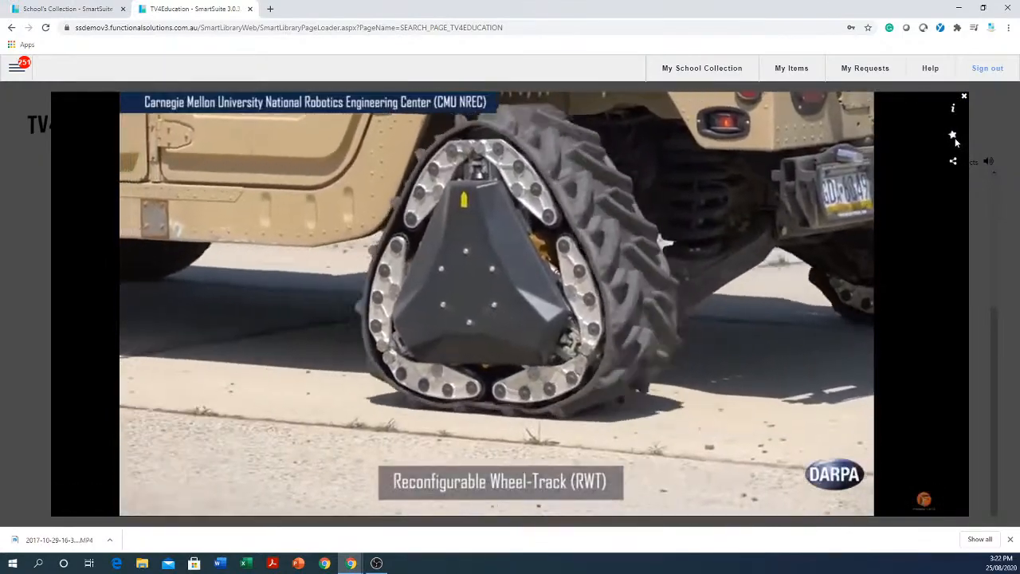
click(953, 136)
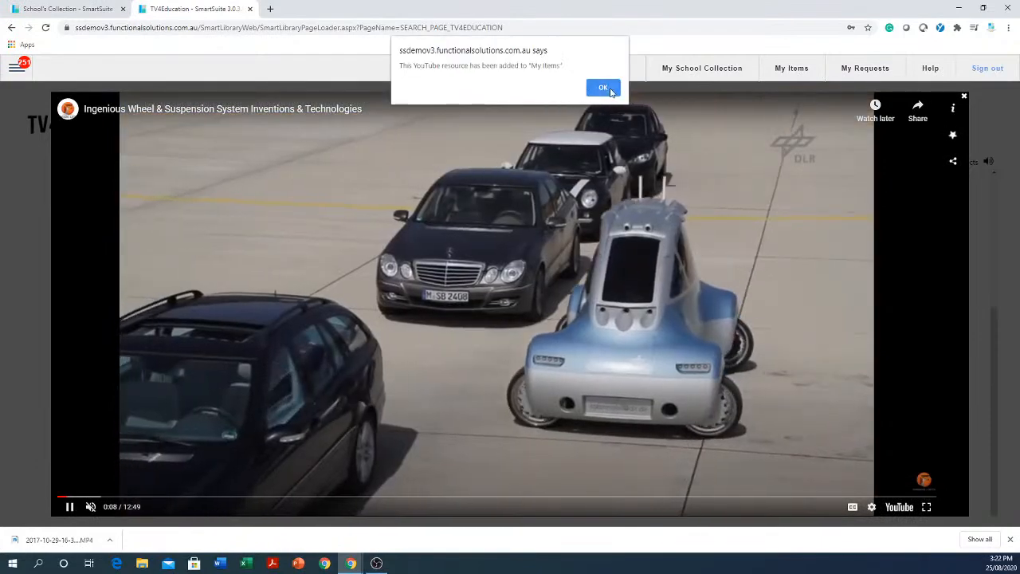
click(610, 92)
click(963, 95)
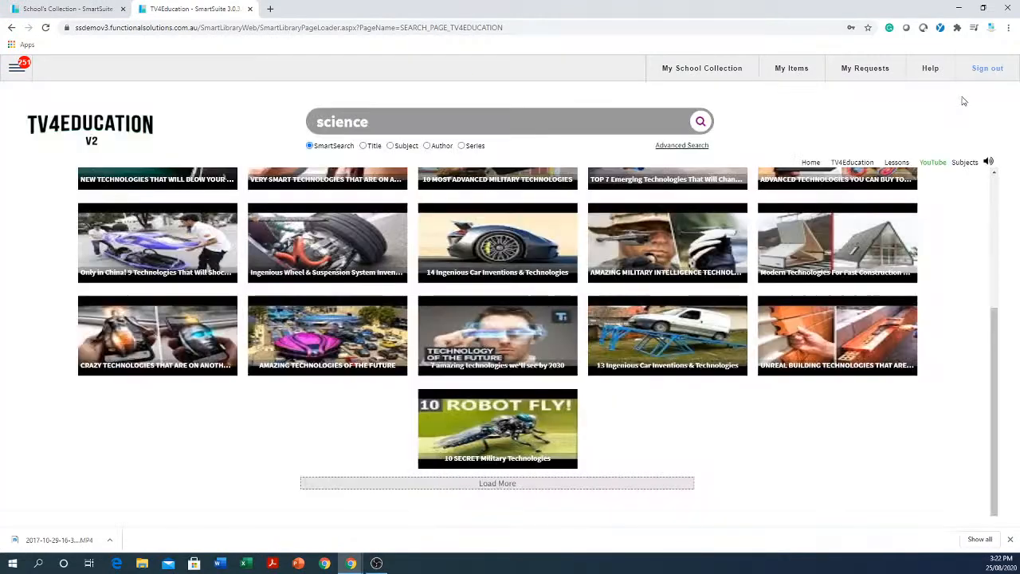
Open the video "UNREAL BUILDING TECHNOLOGIES THAT ARE ON ANOTHER LEVEL!", add it to My Items and close it.
click(814, 333)
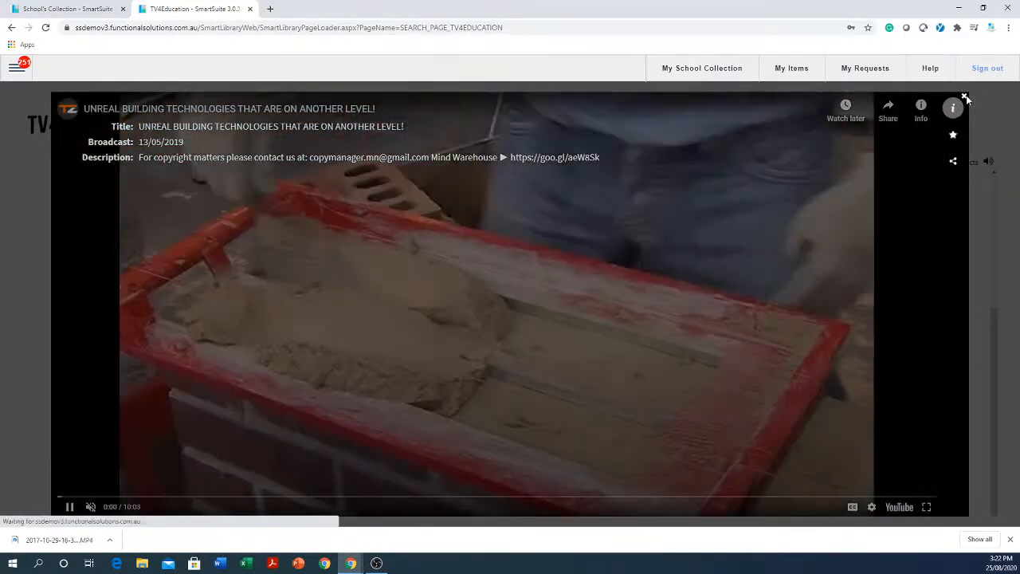
click(964, 97)
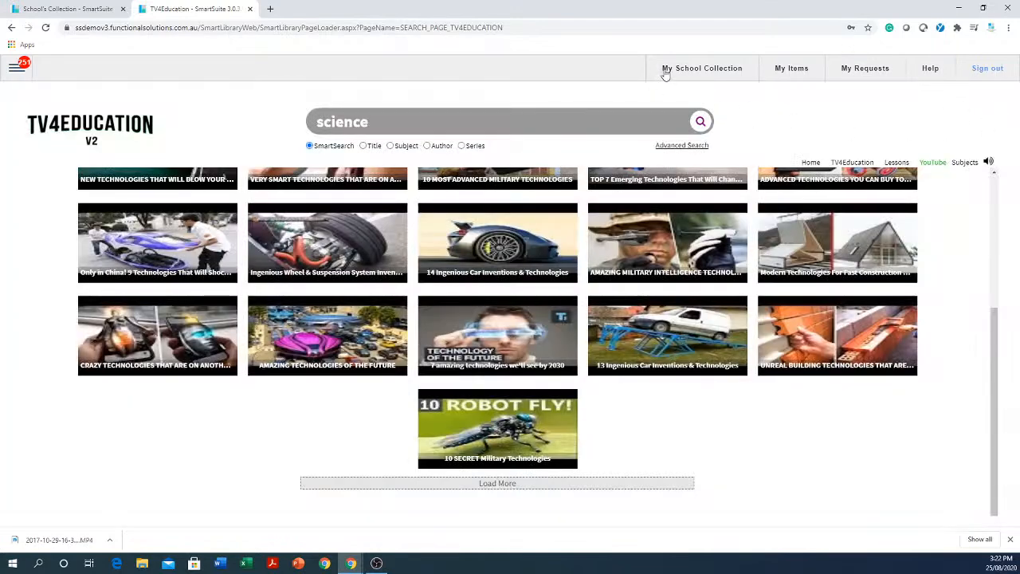
Open the title "VE Day: Countdown To Peace" from My School Collection.
click(715, 68)
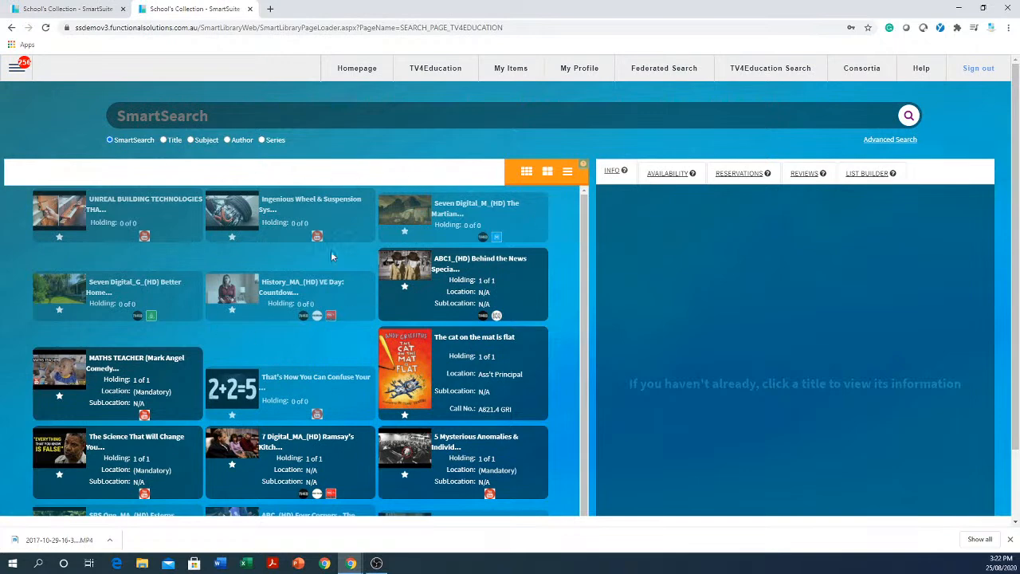
click(284, 295)
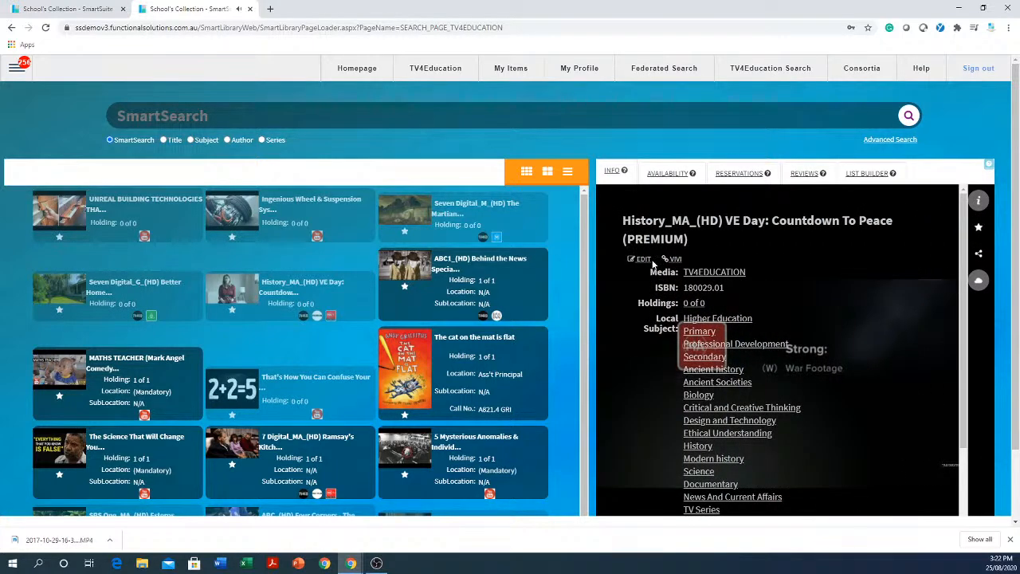
Edit the catalogue record of "VE Day: Countdown To Peace", setting its Security to 12, and close the record without saving.
click(643, 261)
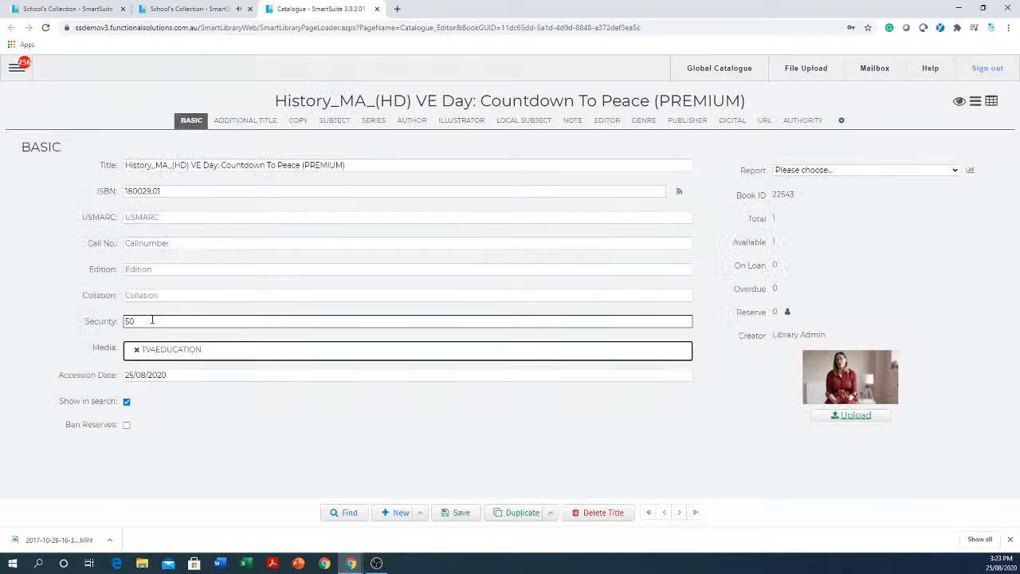
double_click(152, 321)
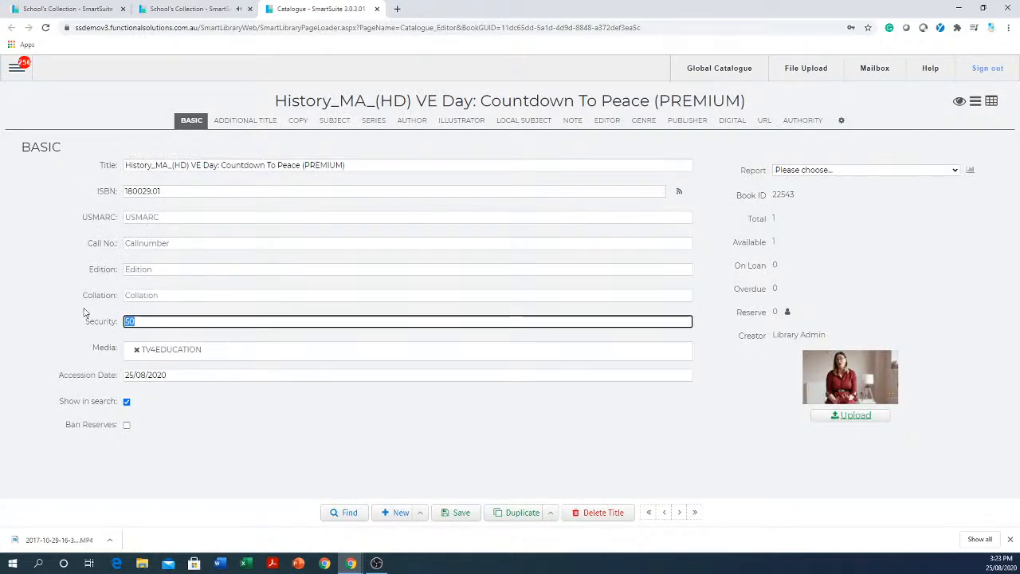
text(12)
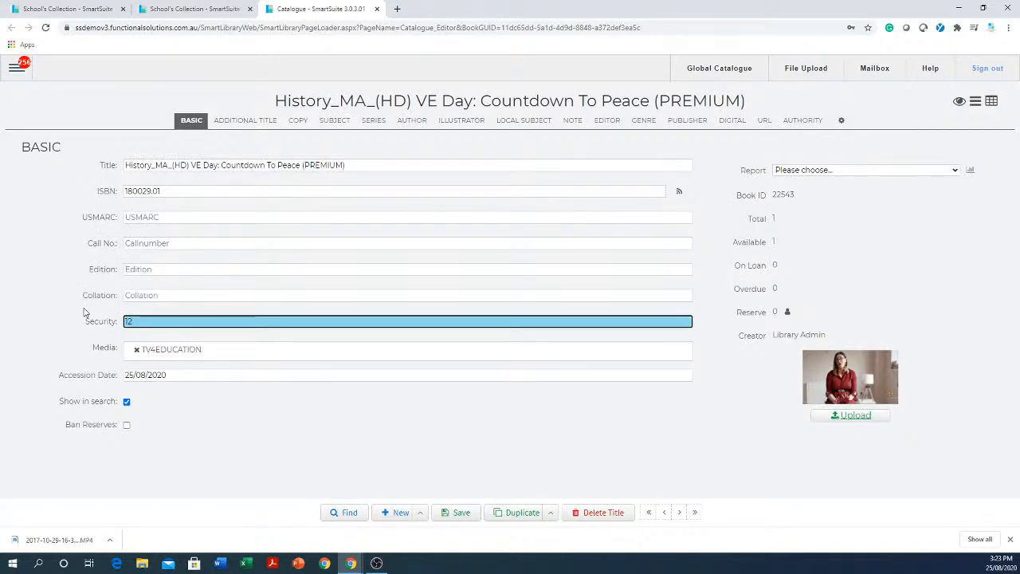
click(377, 8)
click(563, 89)
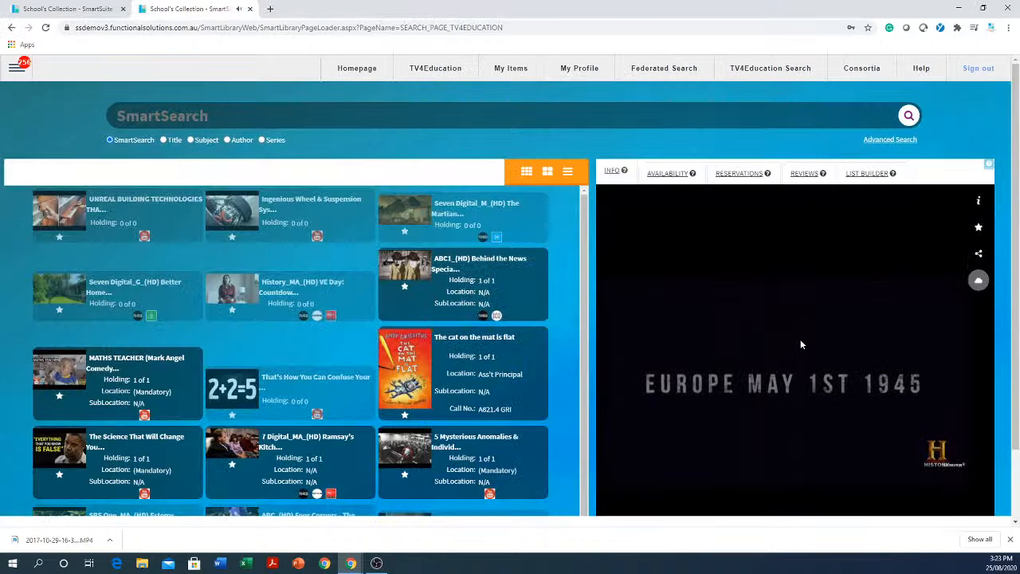
Pause the VE Day video and set its sharing options to class grade 12.
scroll(801, 341, down, 1)
click(609, 474)
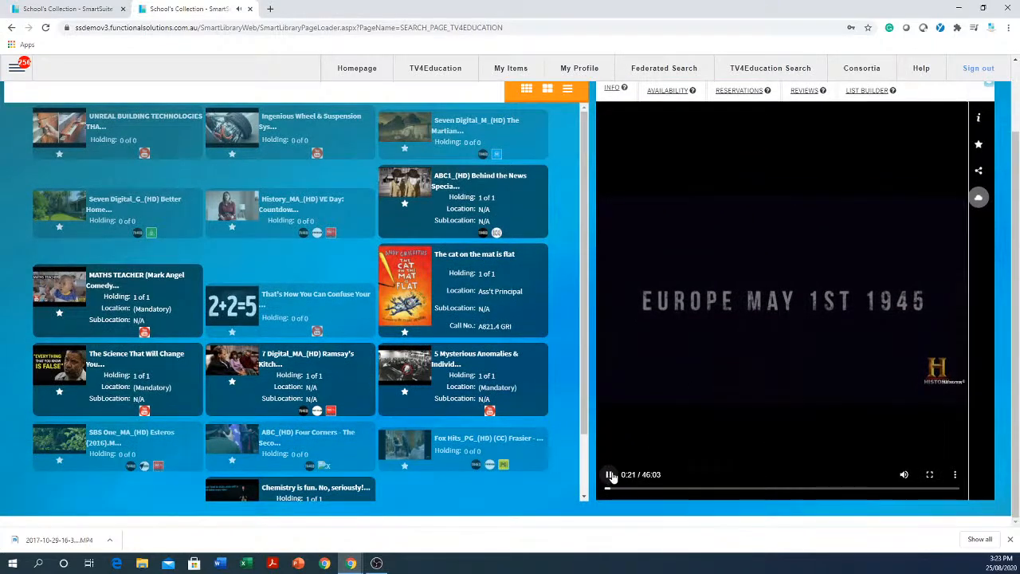
click(978, 170)
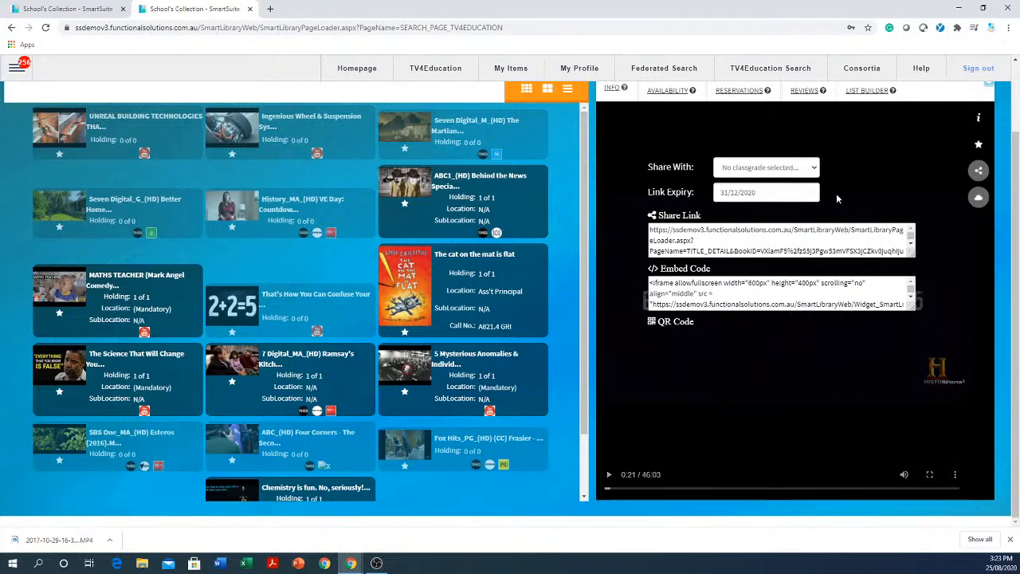
click(814, 166)
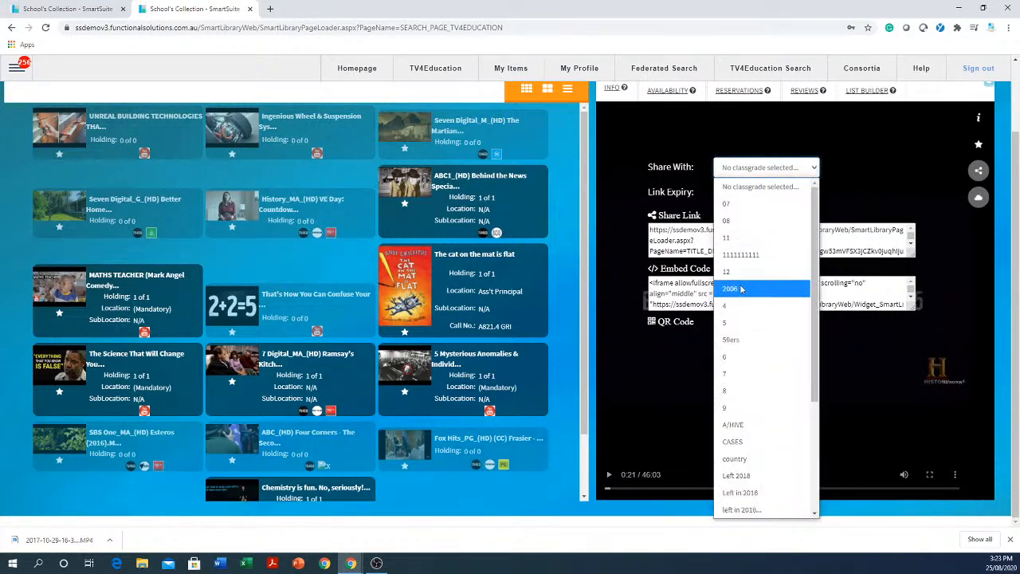
click(738, 276)
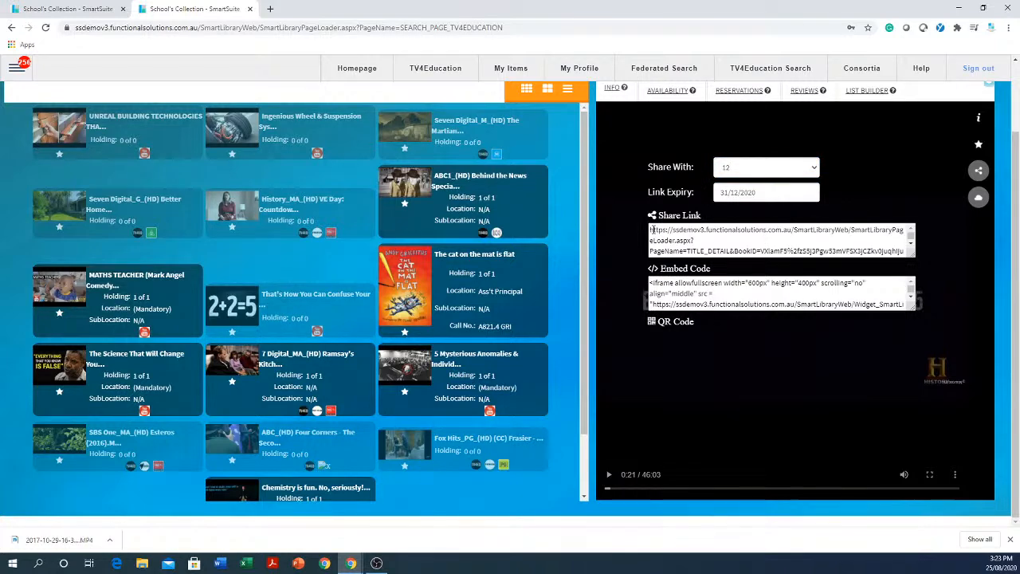
Copy the full share link of the VE Day video.
drag(652, 229, 924, 256)
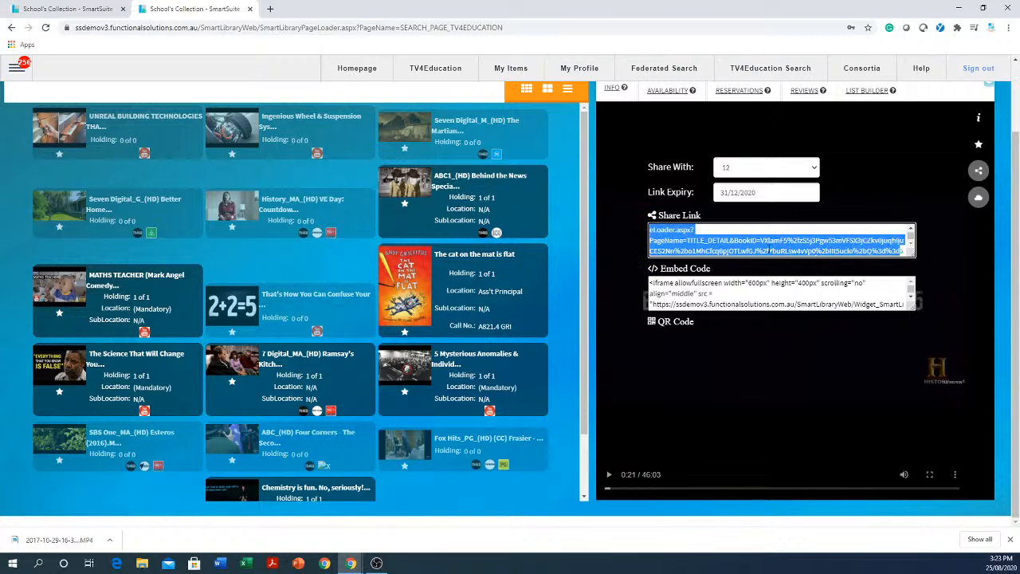
right_click(768, 246)
click(791, 290)
scroll(563, 366, up, 2)
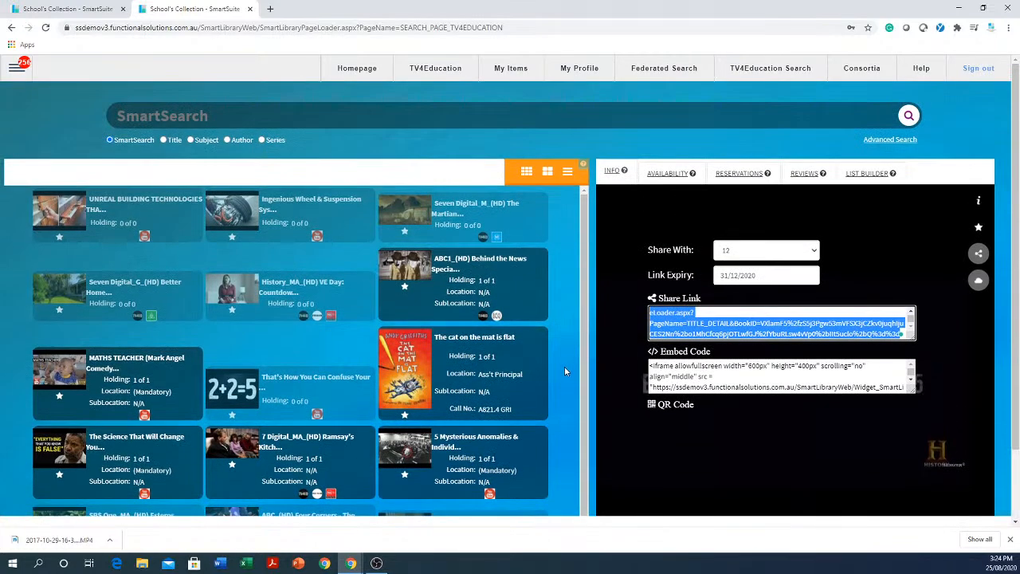
Search TV4Education for a long nonsense phrase beginning with "dfgdfgdfgdfg" and highlight the message shown in place of results.
click(446, 70)
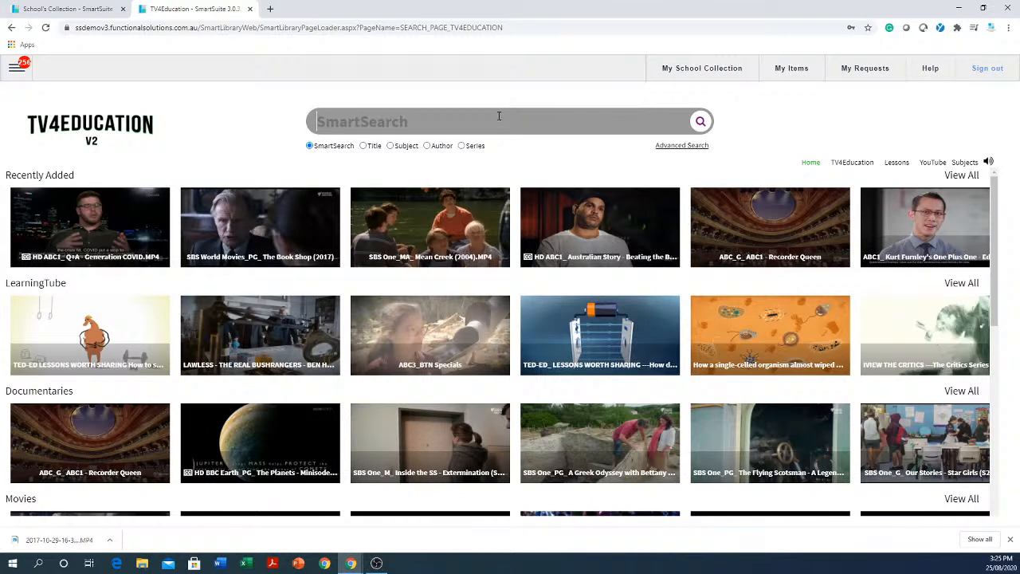
text(dfgdfgdfgdf)
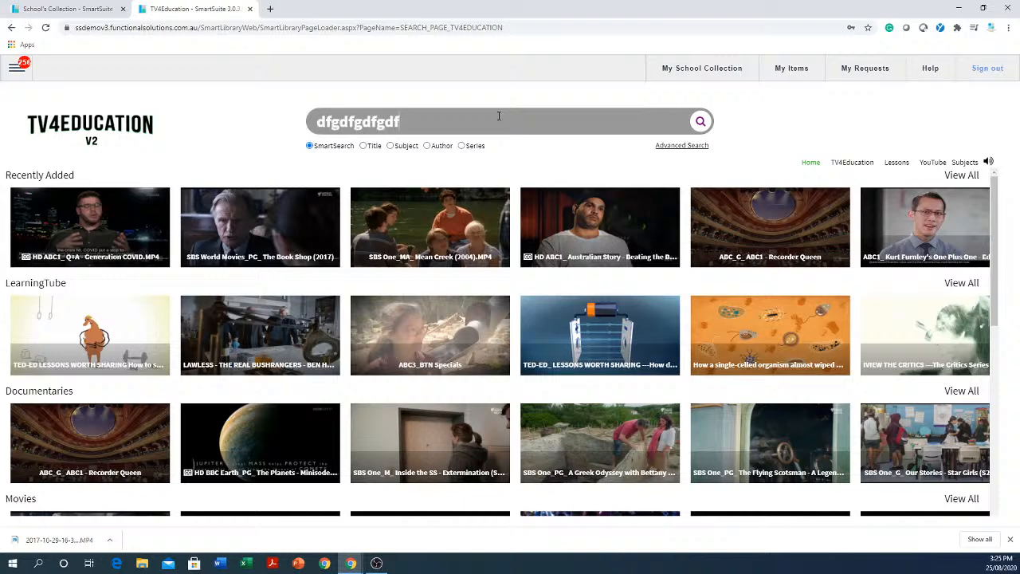
text(g fdgdfgdfgdfg)
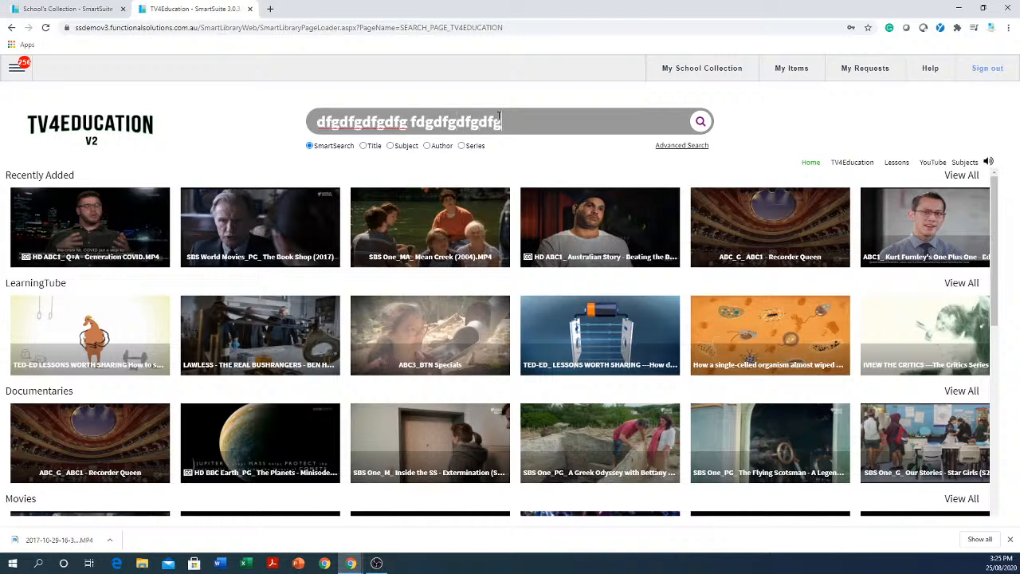
text( dfgdfgdfgdfdg)
text(dfgefgdfgdfgdfg)
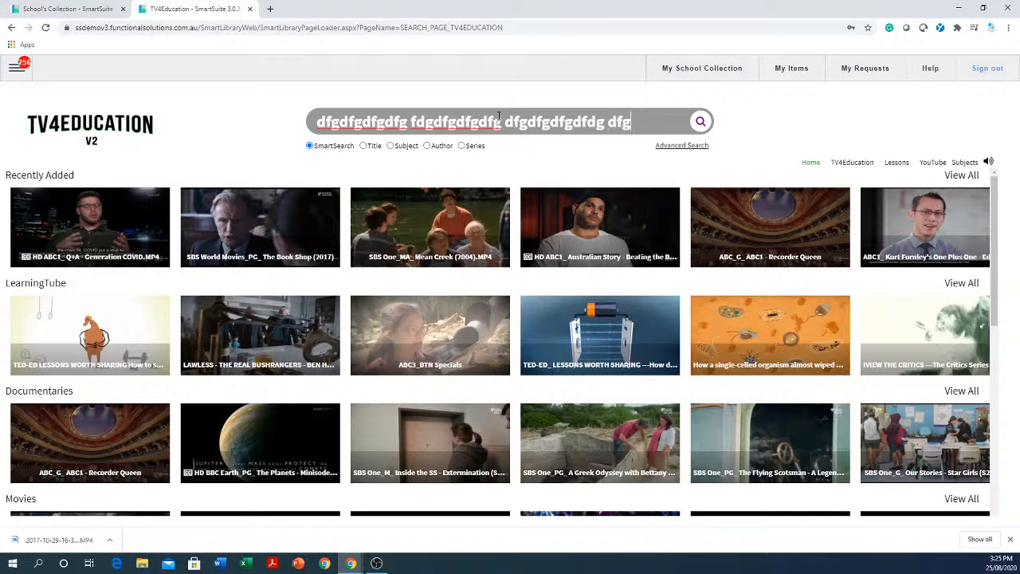
text( dfgdhgretertert)
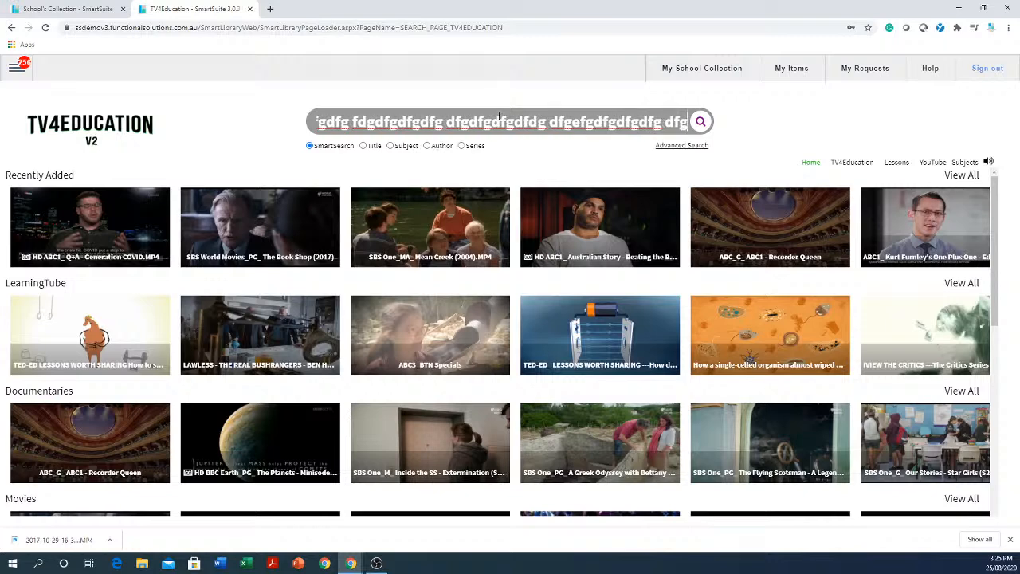
text( erterterter terytert)
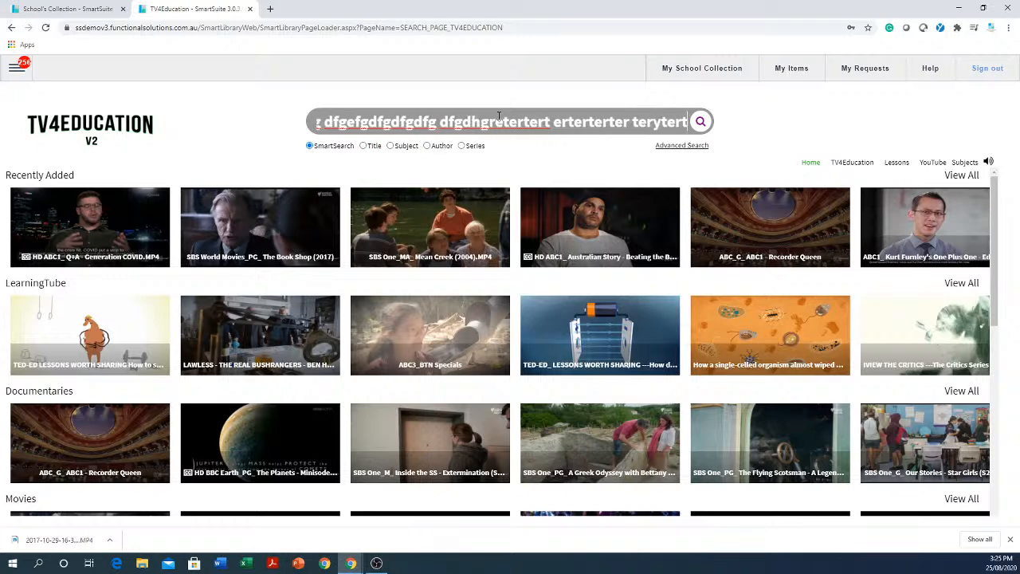
click(700, 122)
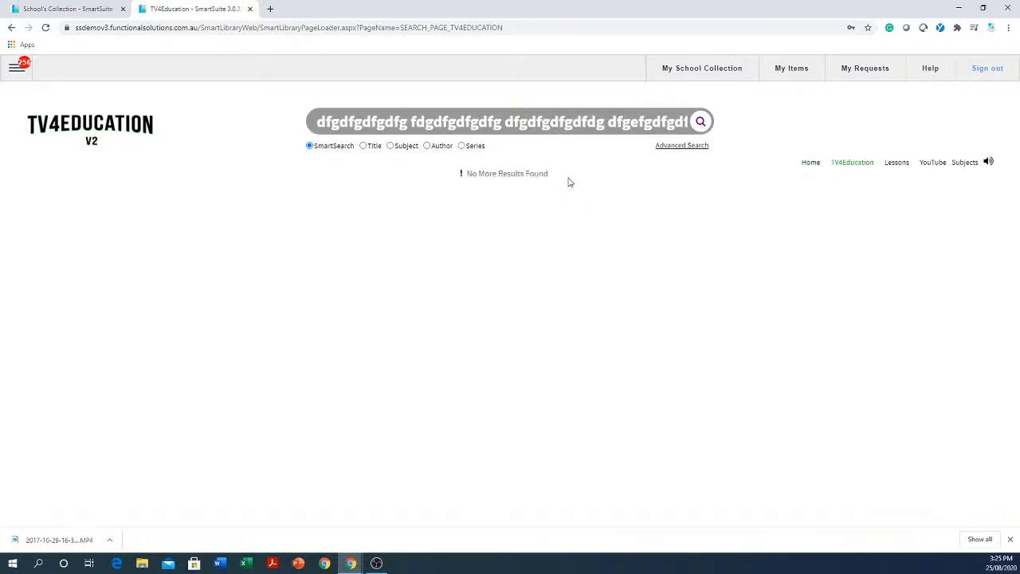
drag(562, 178, 432, 194)
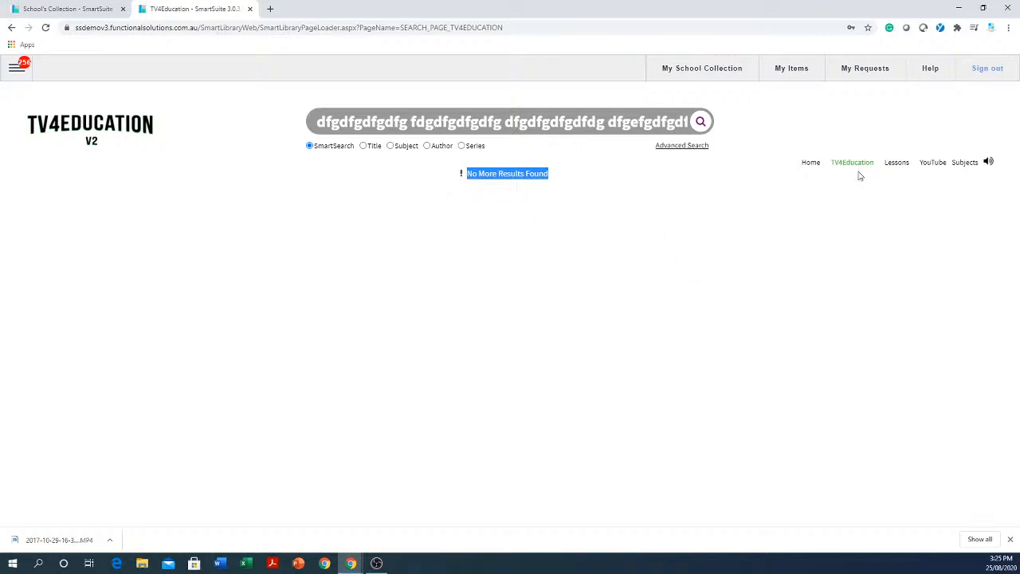
Start a TV4Education topic request with target age group "y10" and curriculum code objective "ryytytr", leaving the remaining fields blank.
click(865, 71)
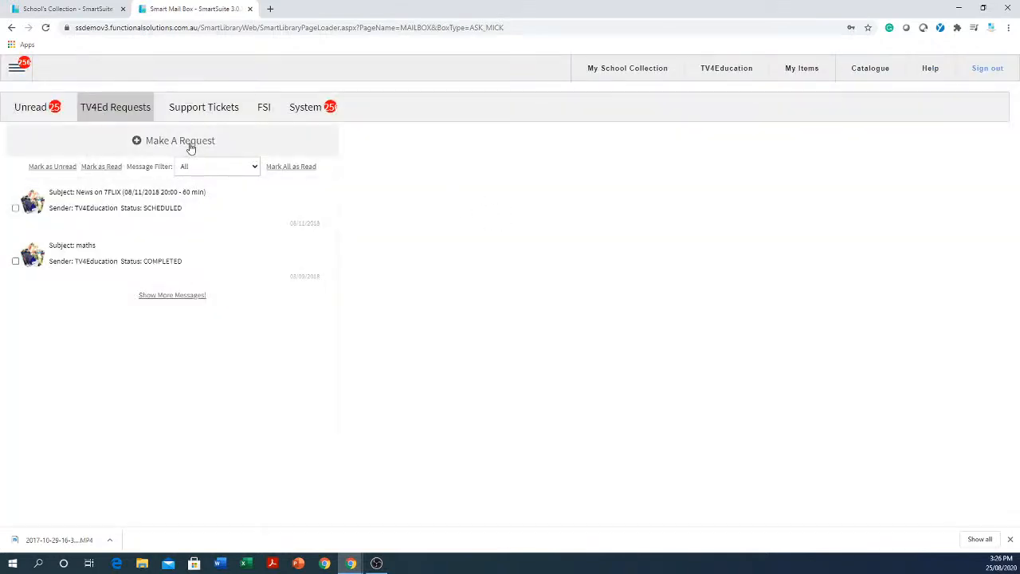
click(192, 145)
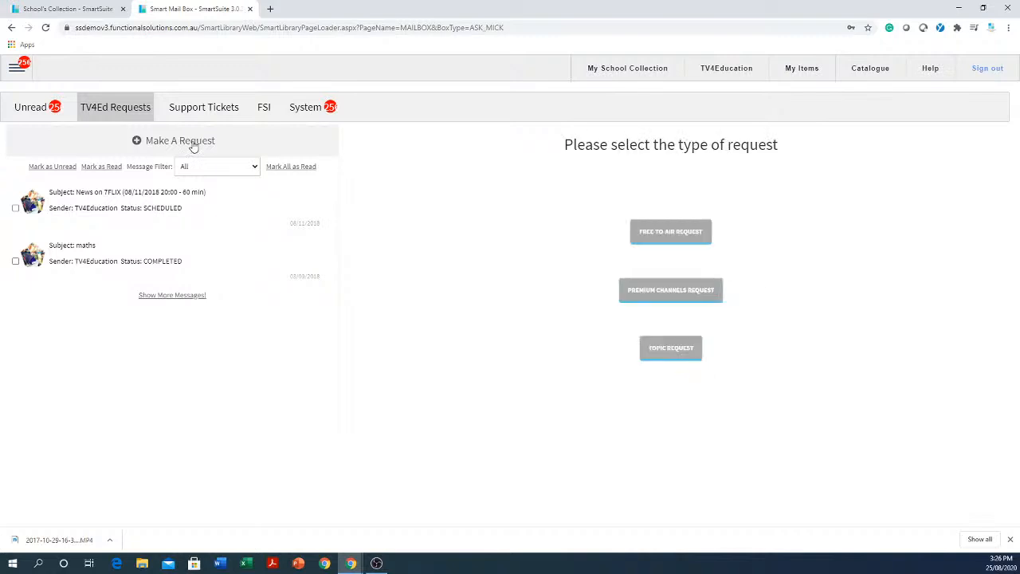
click(663, 349)
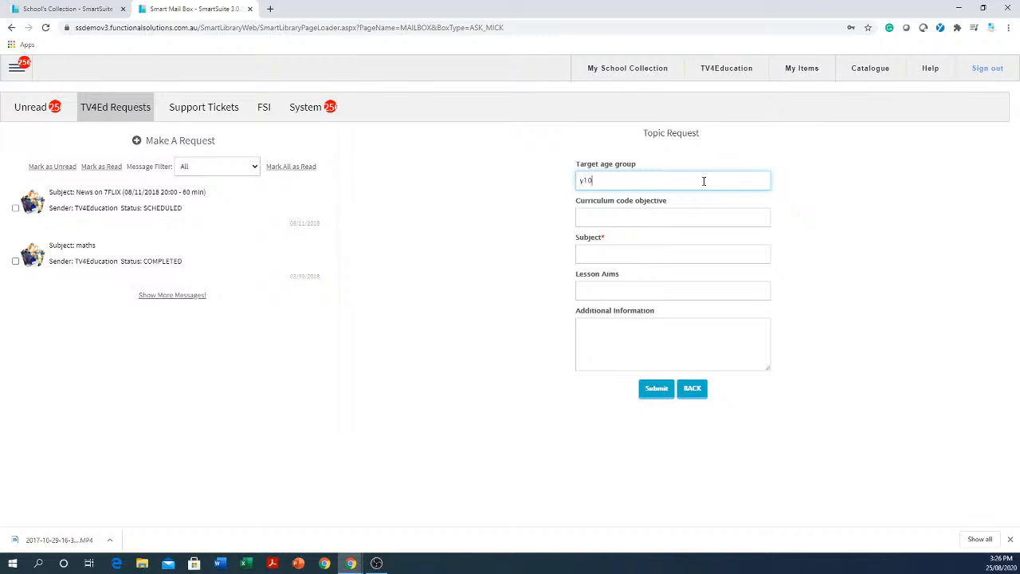
click(727, 218)
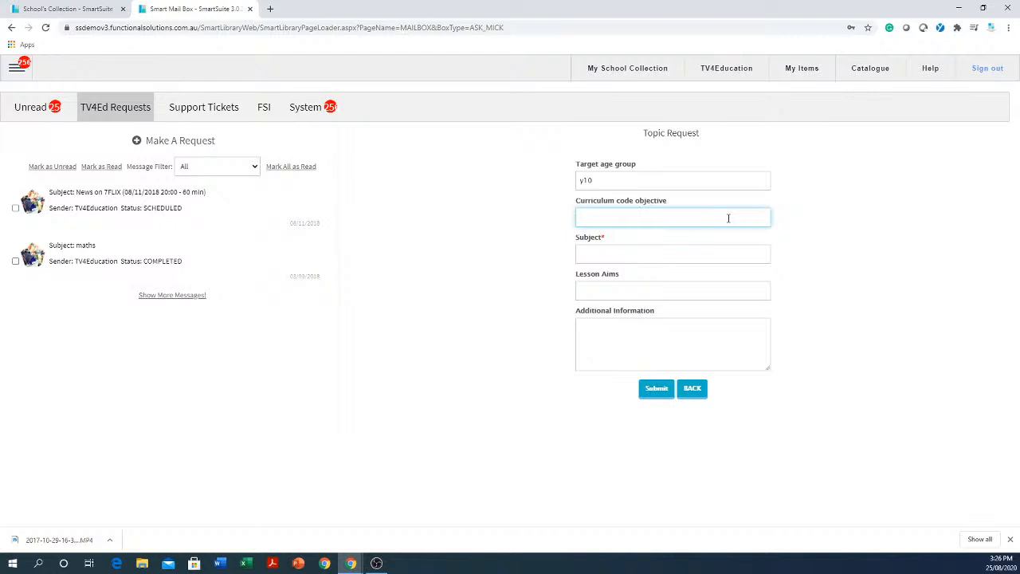
text(ryytytr)
click(729, 254)
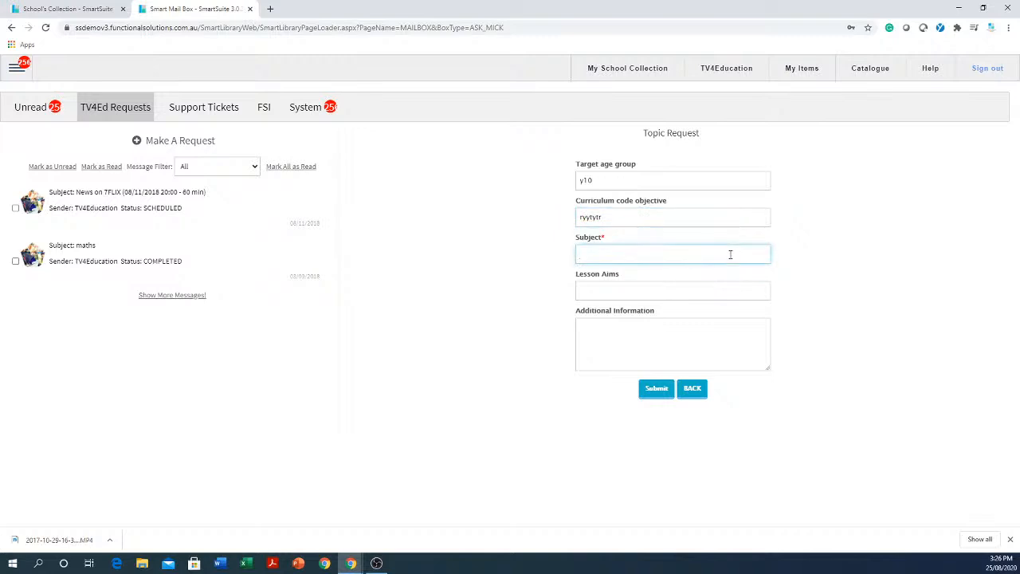
click(709, 292)
click(703, 338)
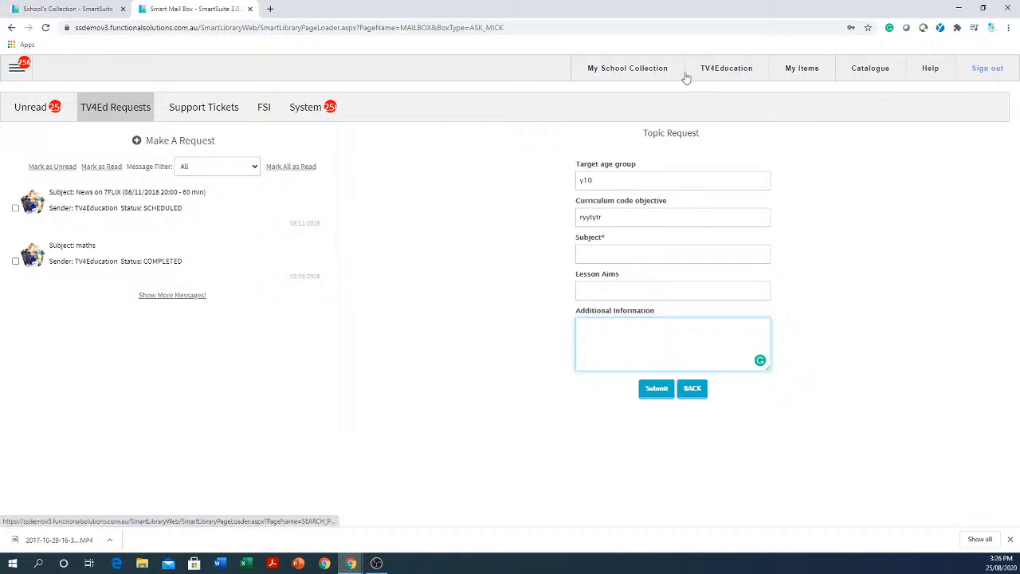
Go back to My School Collection, create a SmartClassrooms lesson named "maths division" and save it.
click(627, 71)
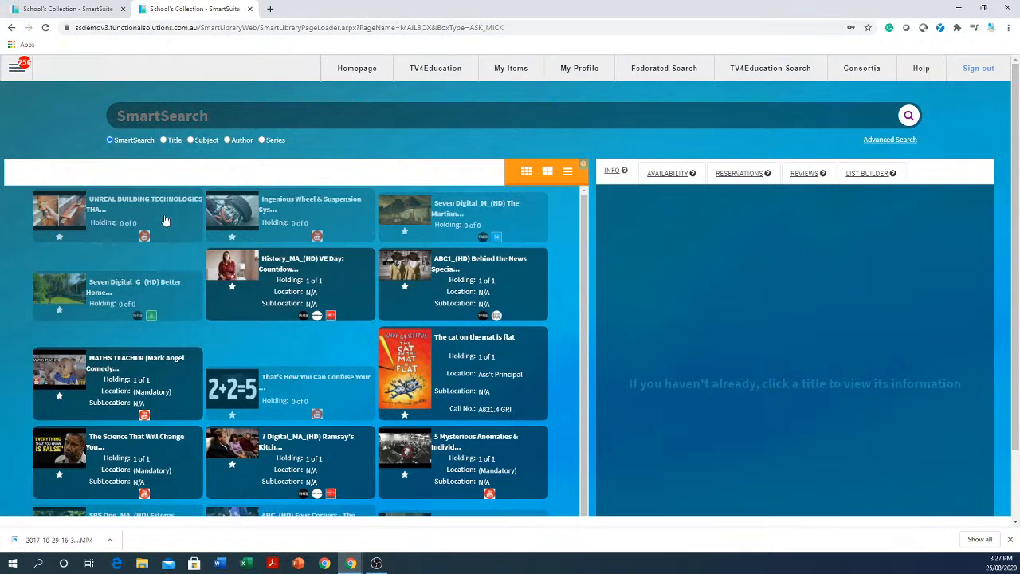
click(17, 70)
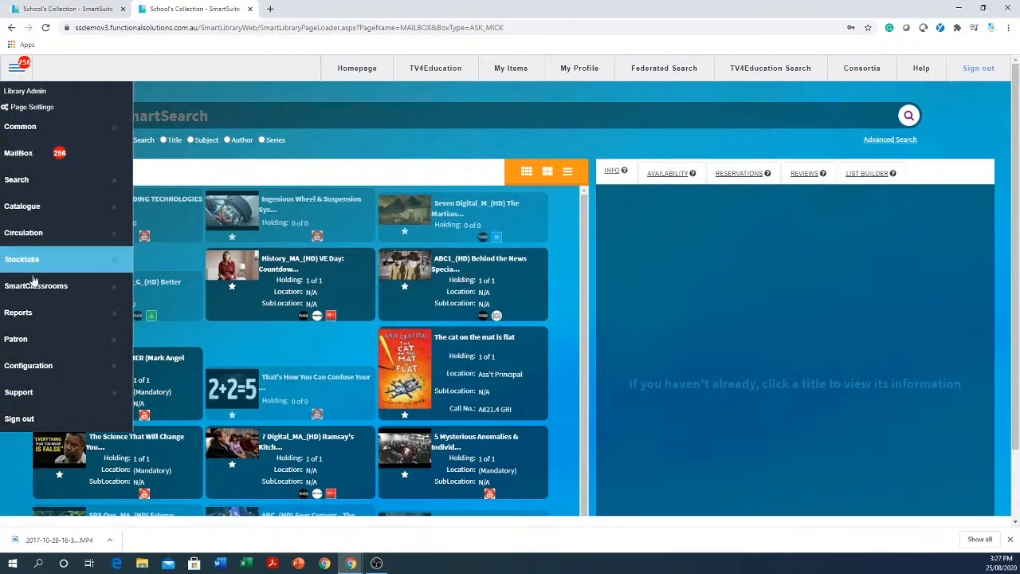
mouse_move(63, 289)
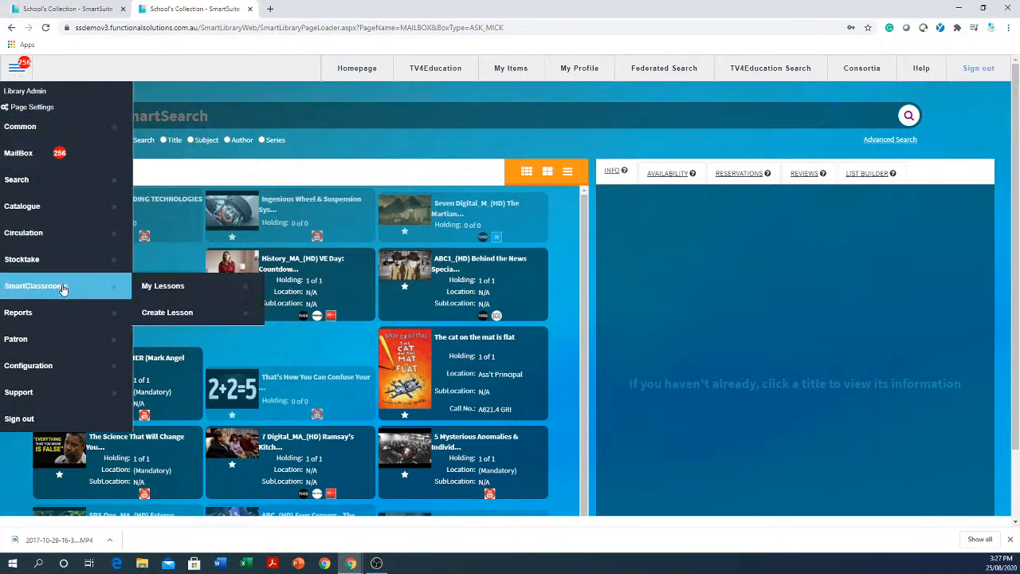
click(193, 320)
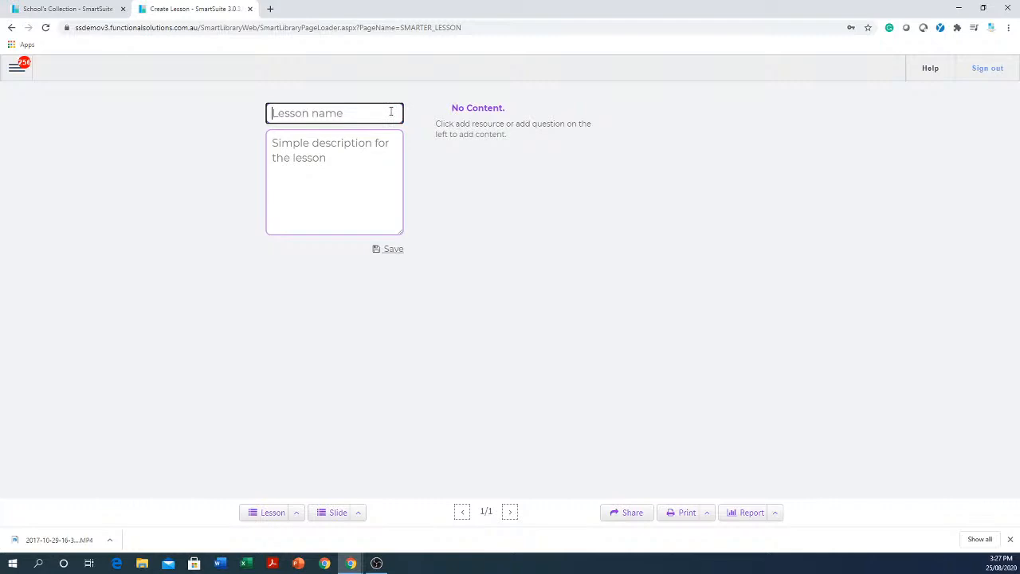
text(maths division)
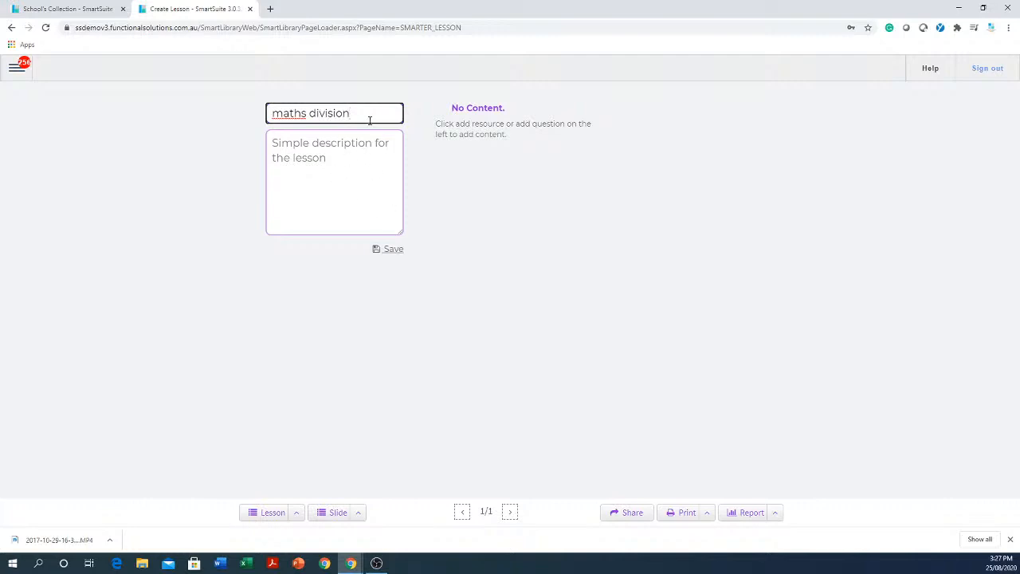
click(387, 250)
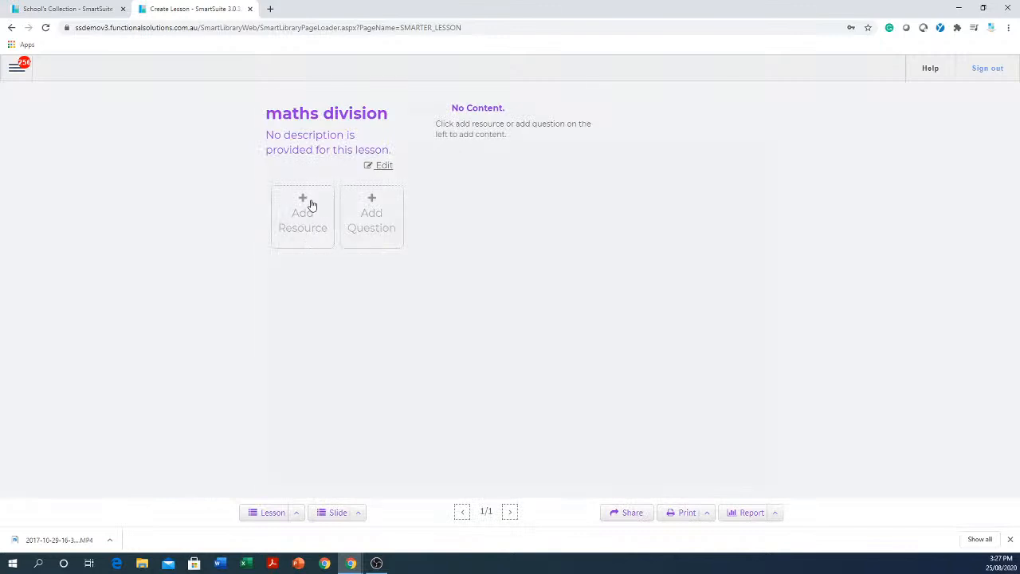
Start adding a resource to the "maths division" lesson and search TV4Education for "maths division".
click(311, 205)
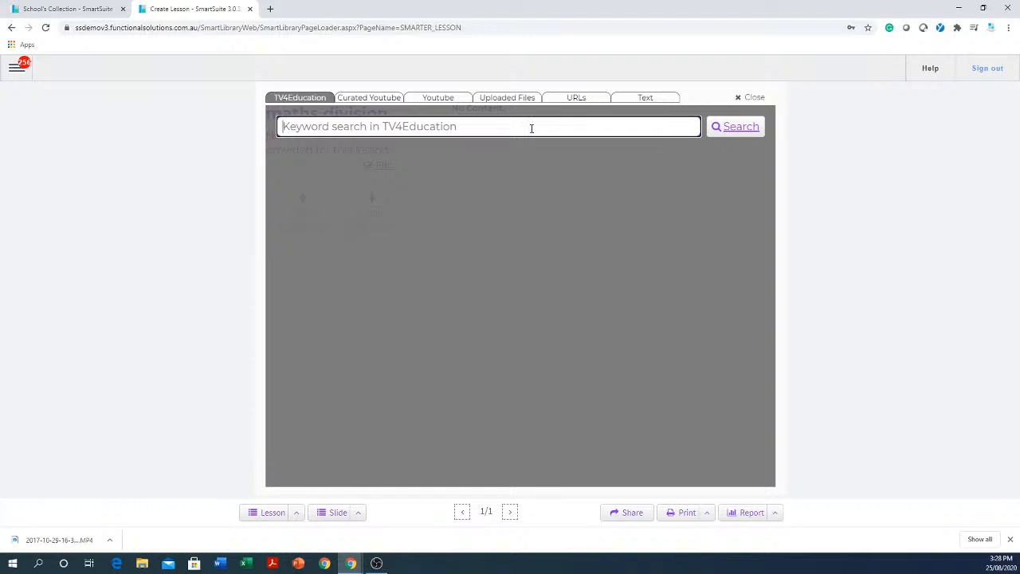
text(math)
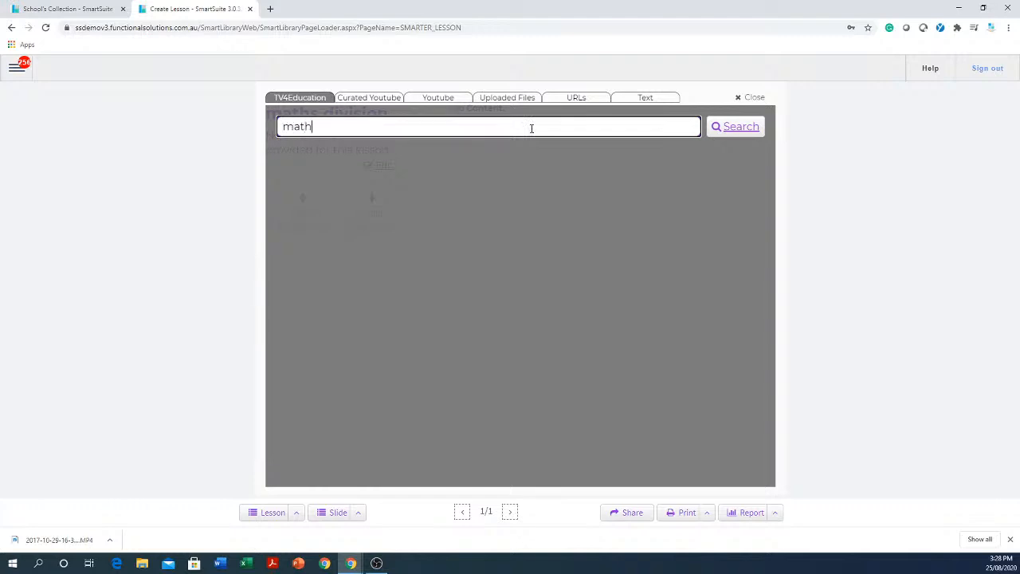
text(s division)
key(Return)
Switch the resource source to YouTube, run a search with no keyword and browse the results.
click(440, 99)
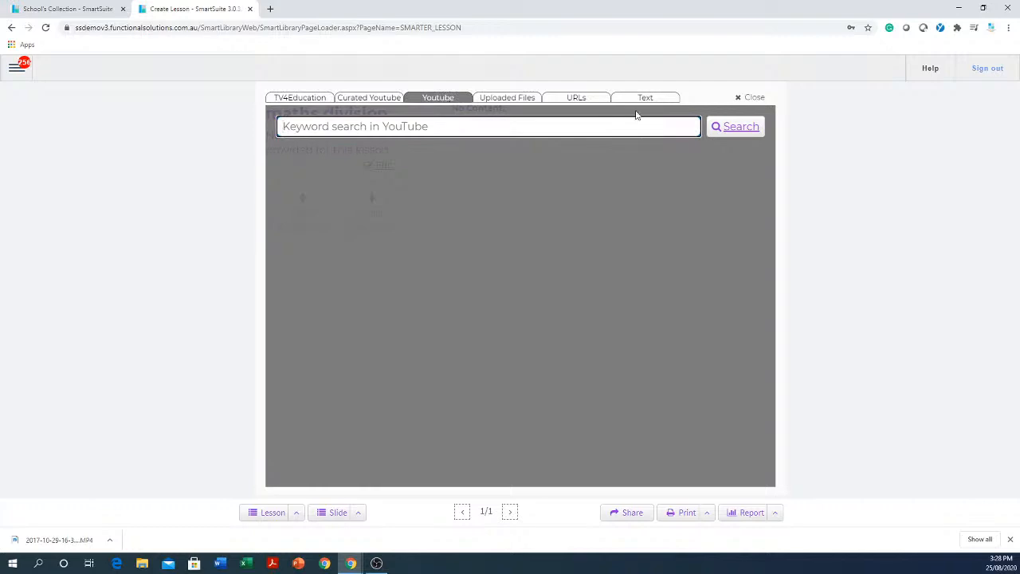
click(738, 127)
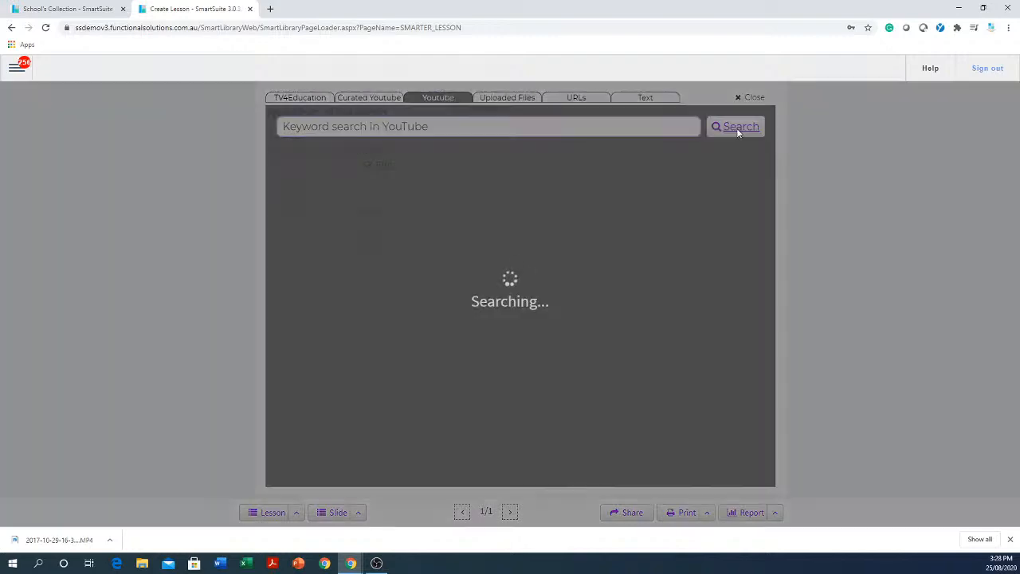
scroll(530, 318, down, 3)
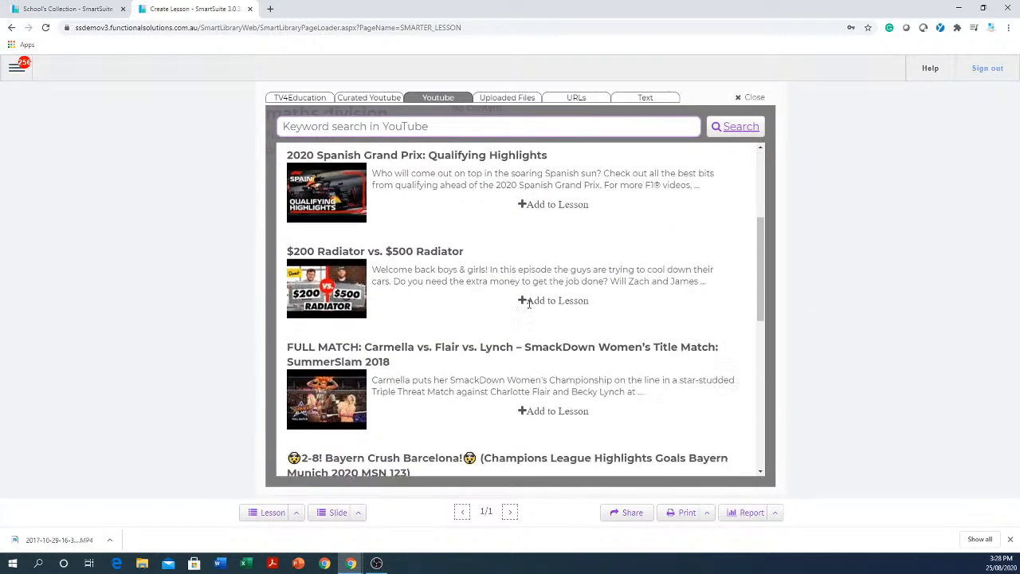
scroll(530, 307, down, 3)
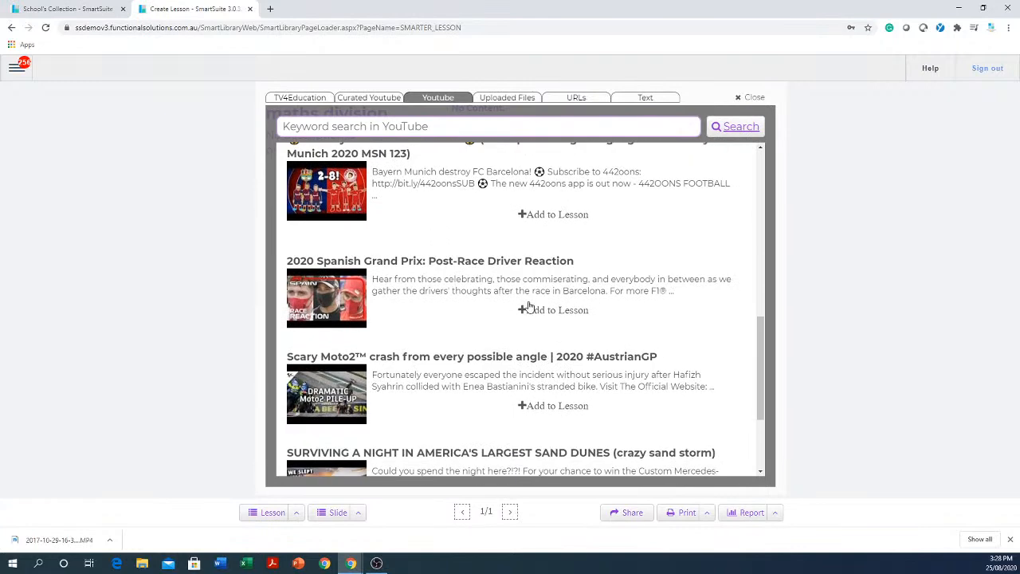
scroll(528, 307, up, 5)
Search YouTube for "maths division" and add "Math Antics - Long Division with 2-Digit Divisors" to the lesson.
click(483, 125)
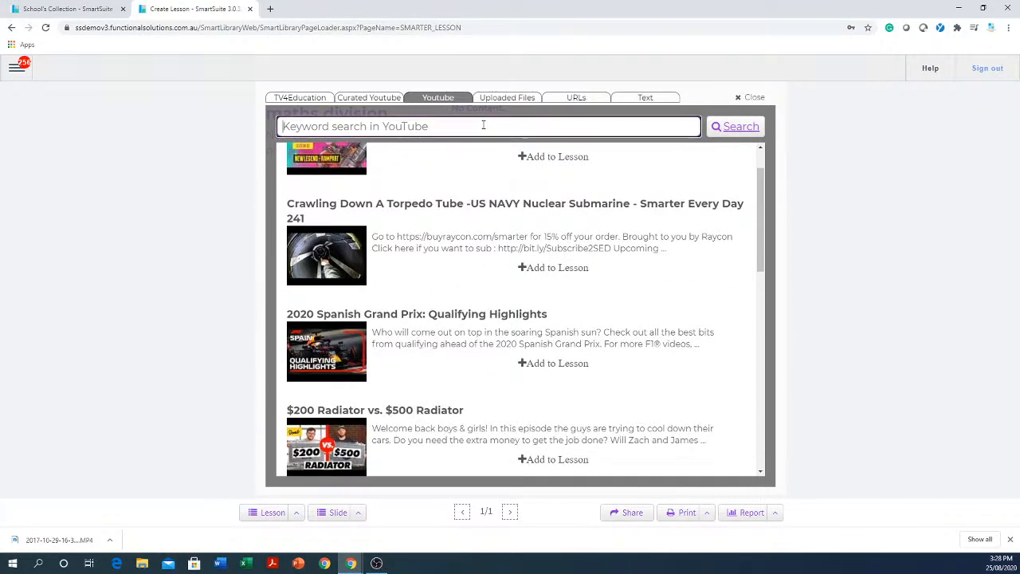
text(maths )
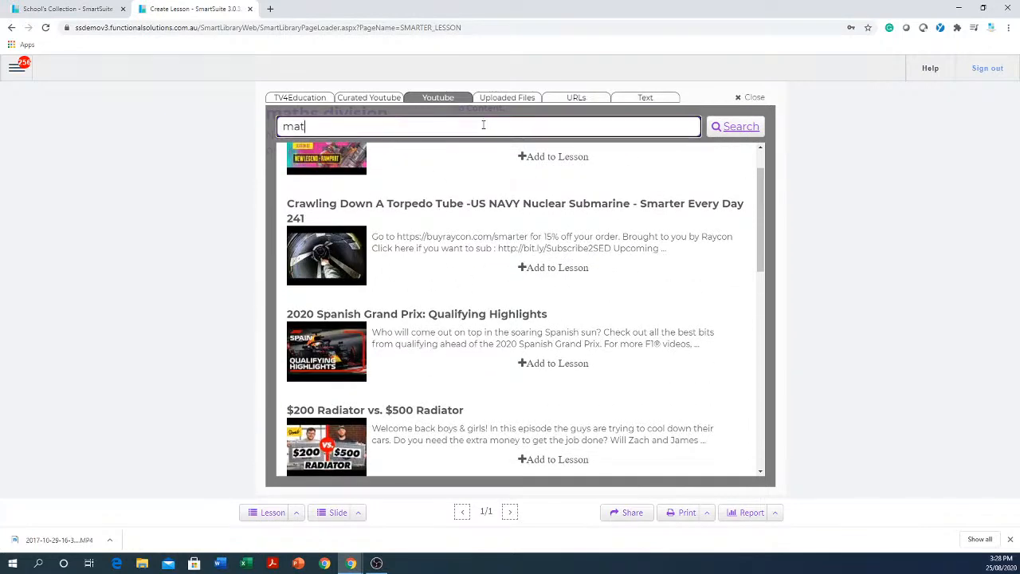
text(division)
key(Return)
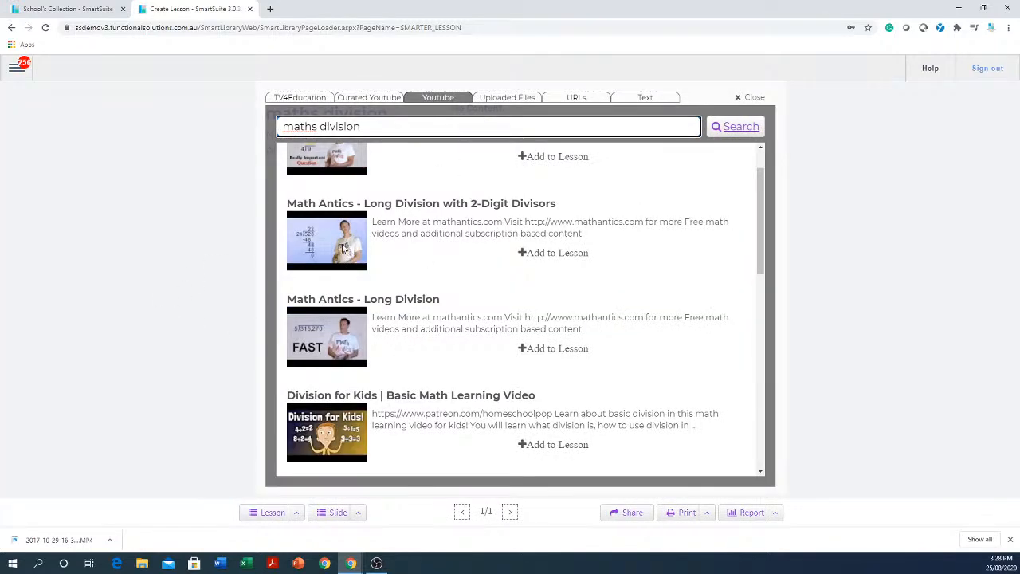
click(577, 253)
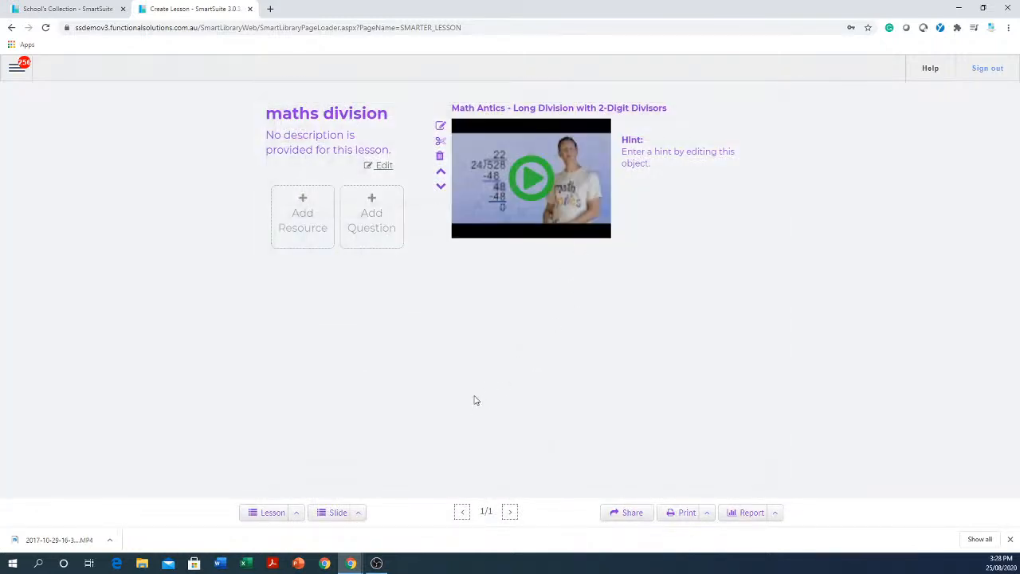
Add the YouTube video "Math - Basic Division" to the lesson as a second resource.
click(302, 228)
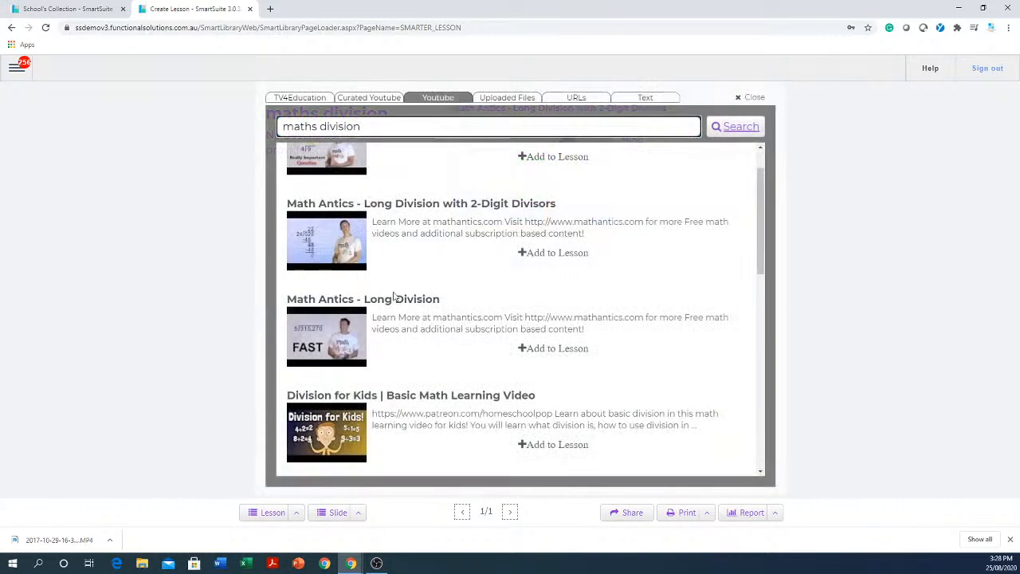
scroll(510, 354, down, 3)
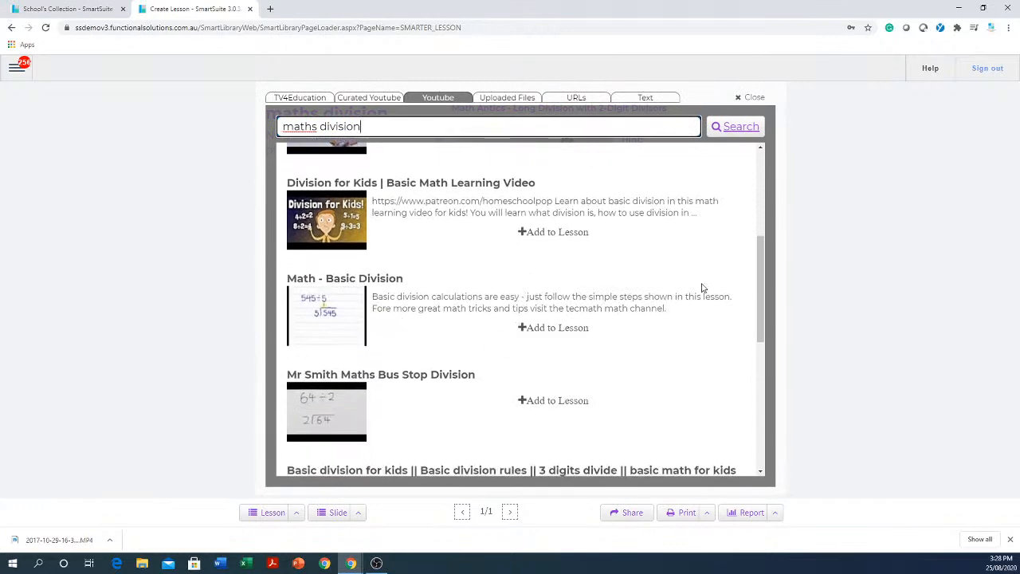
click(584, 329)
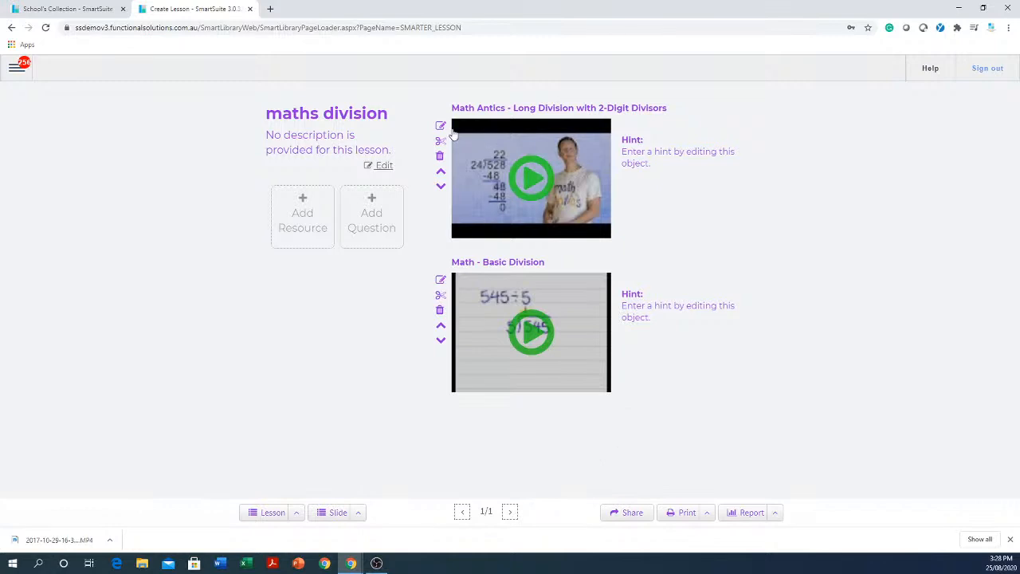
Open the lesson's sharing options, copy its share link and close them.
click(625, 512)
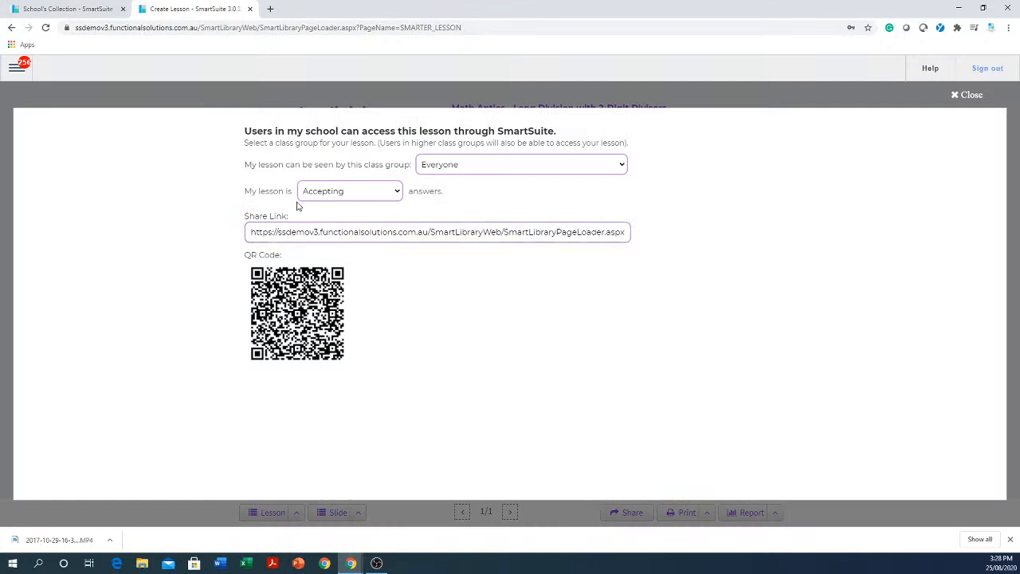
click(455, 238)
click(458, 233)
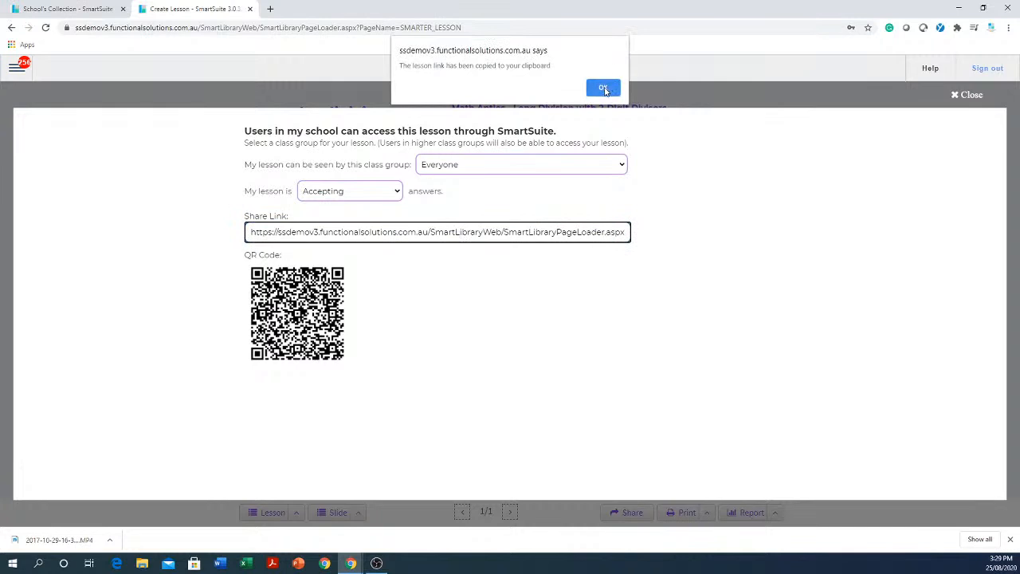
click(604, 89)
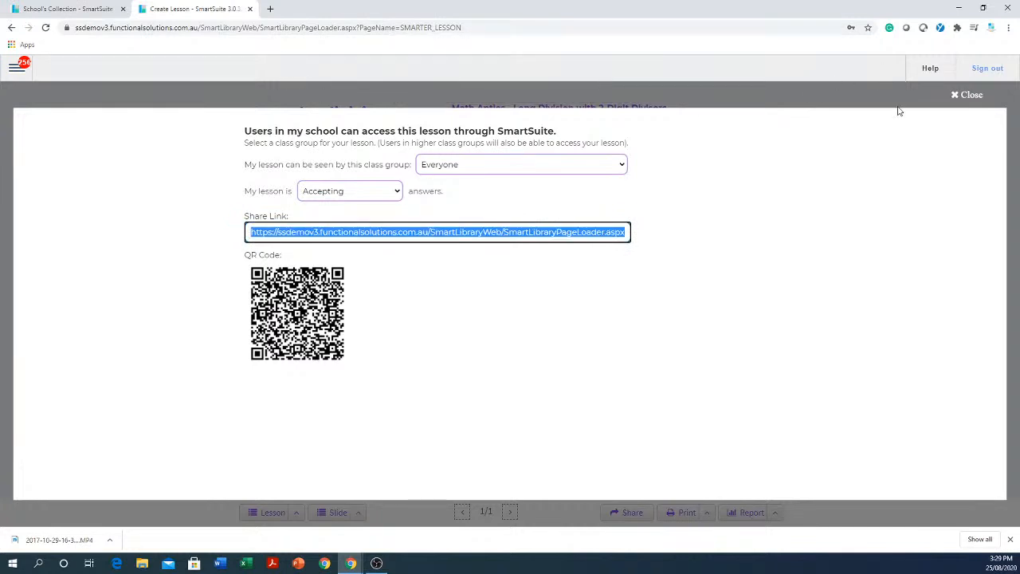
click(971, 95)
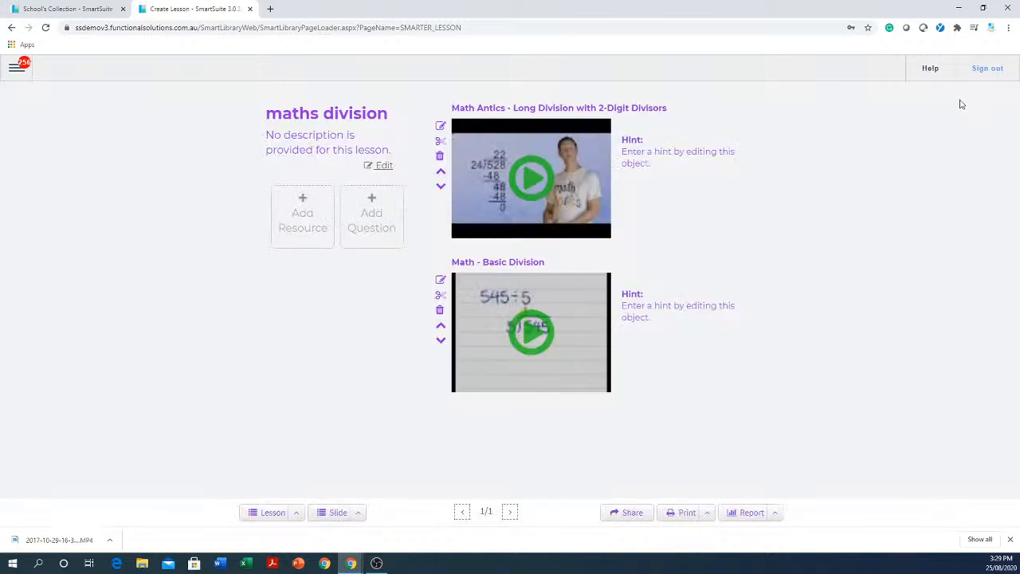
Preview the Math Antics video and create a chapter in it titled "1" from 00:04:18 to 00:05:10.
click(530, 177)
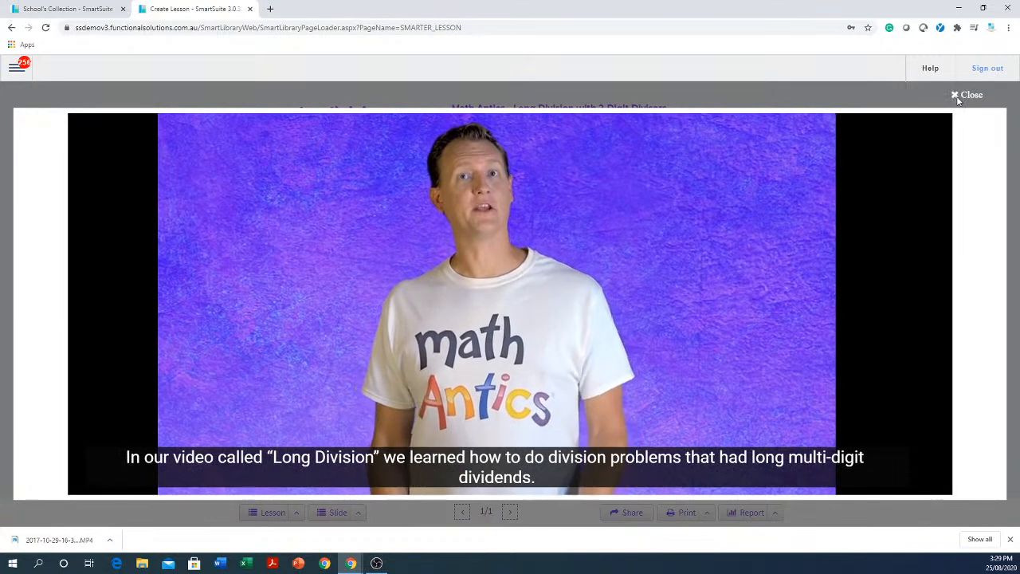
click(960, 96)
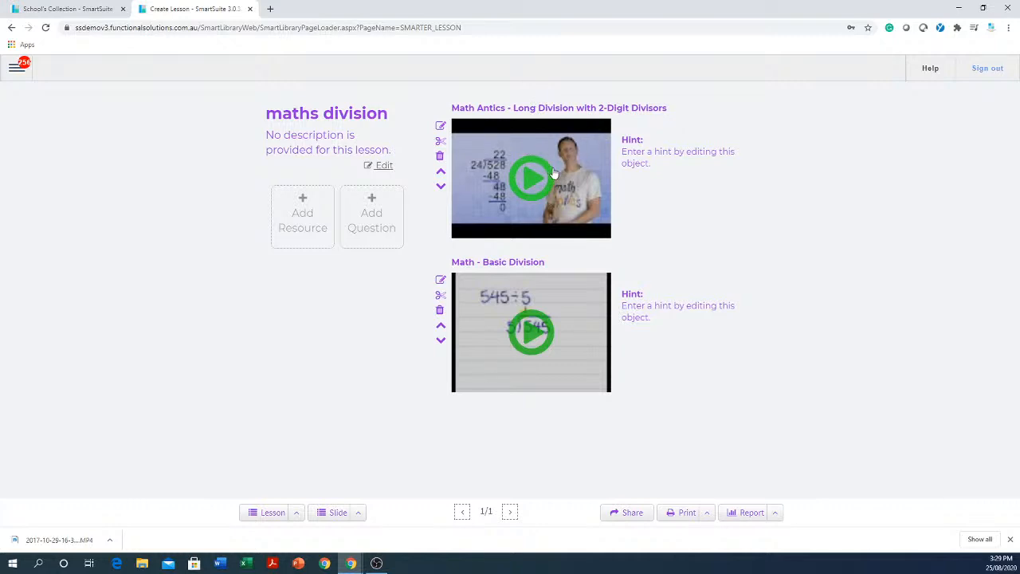
click(441, 142)
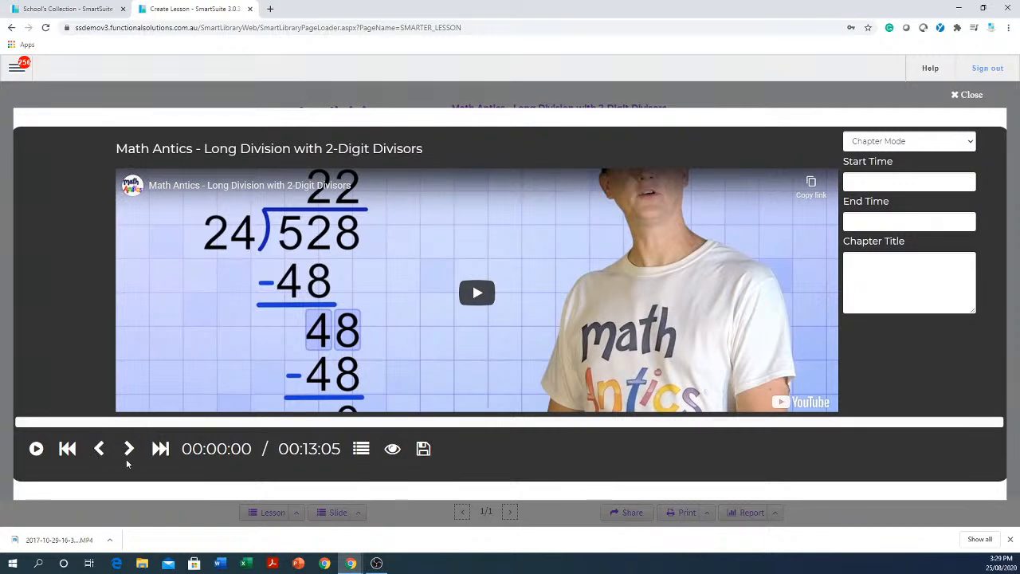
click(338, 423)
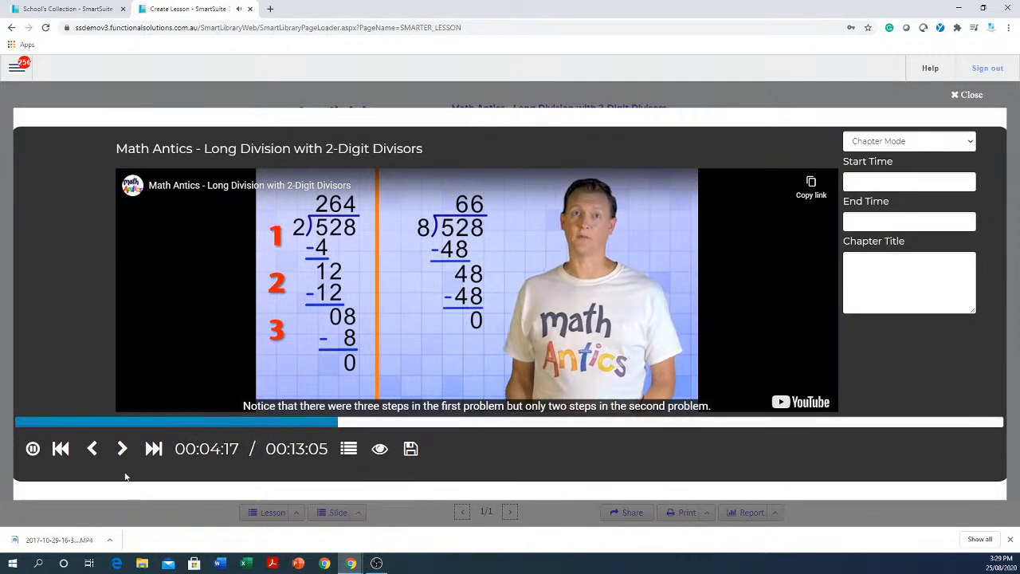
click(91, 449)
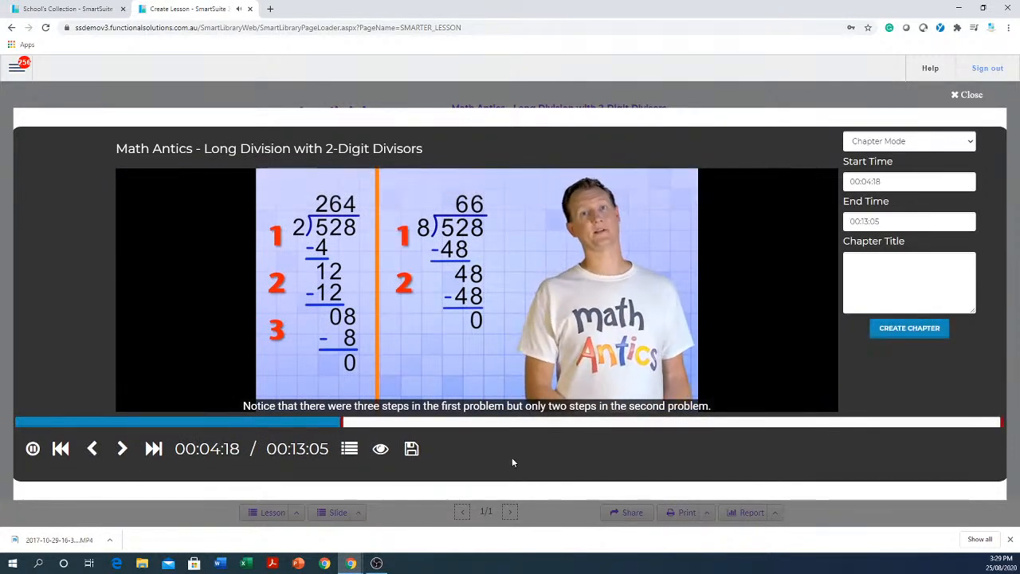
click(404, 423)
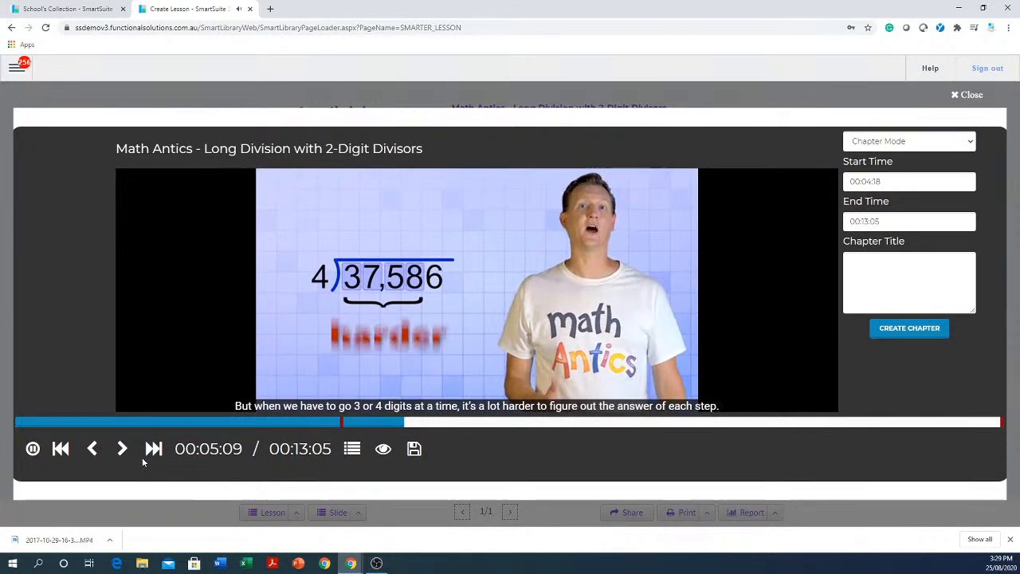
click(123, 449)
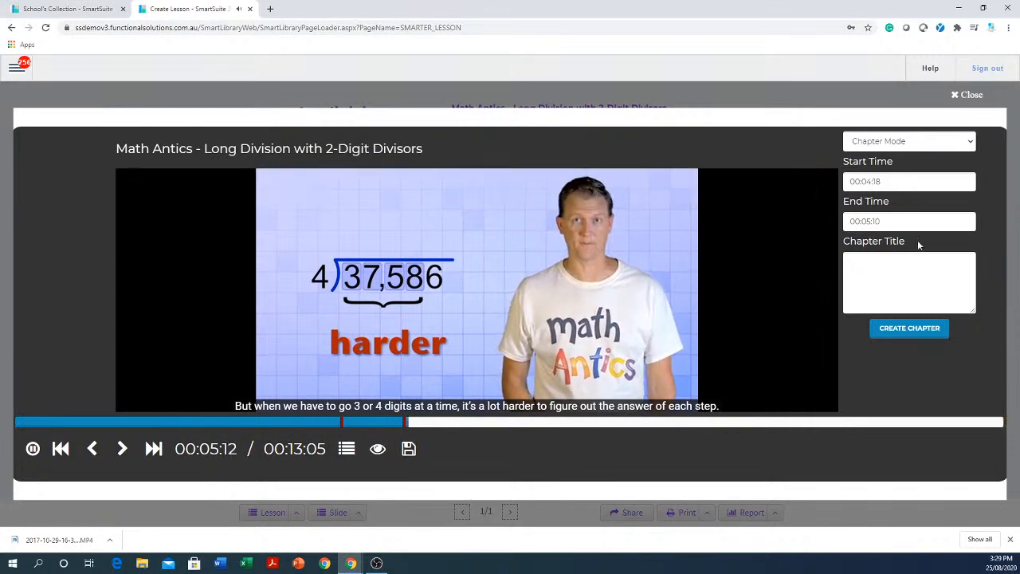
click(913, 271)
text(1)
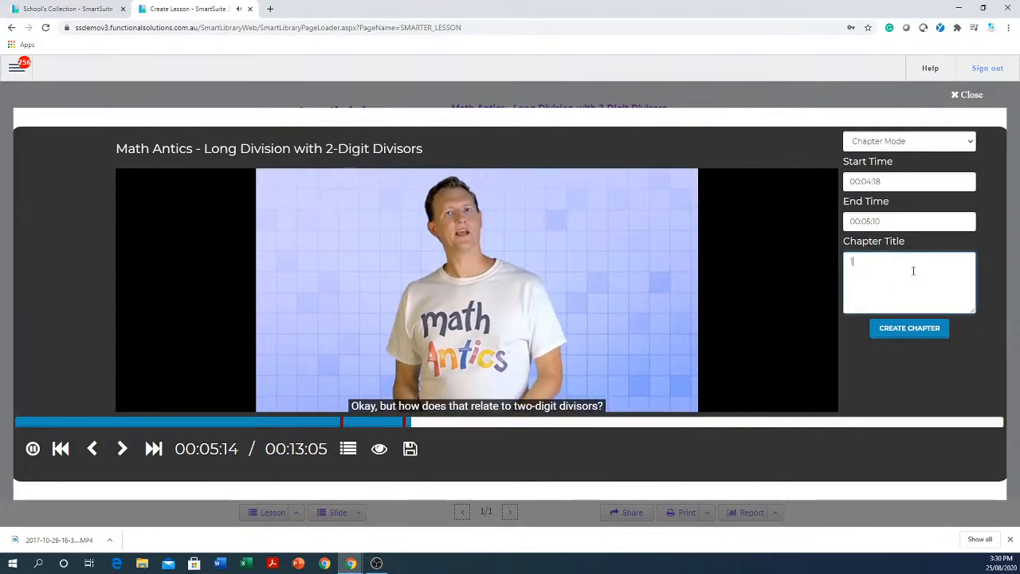
click(909, 329)
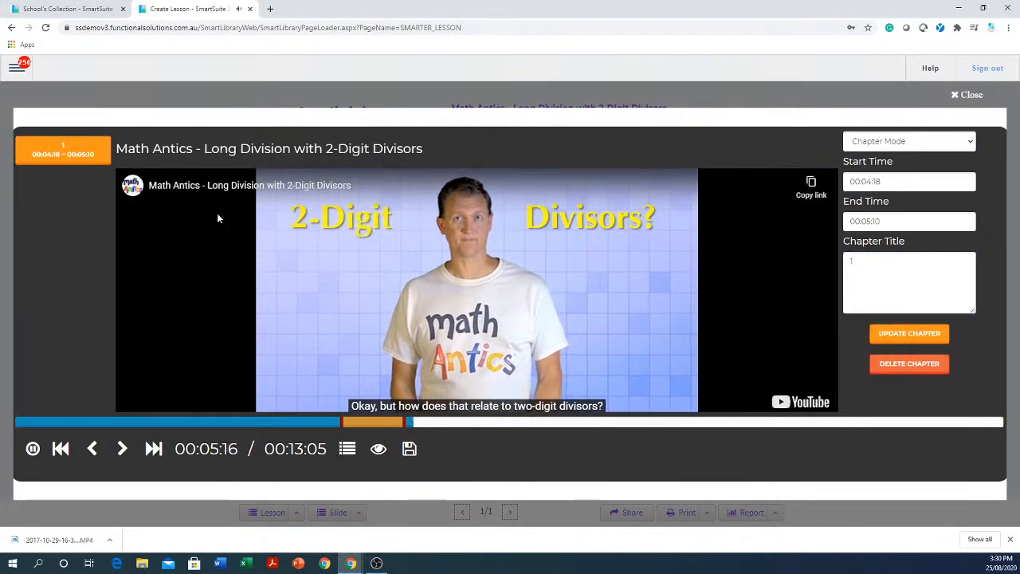
Create a second chapter titled "2" from 00:08:34 to 00:09:36 in the Math Antics video and close the chapter editor.
click(653, 422)
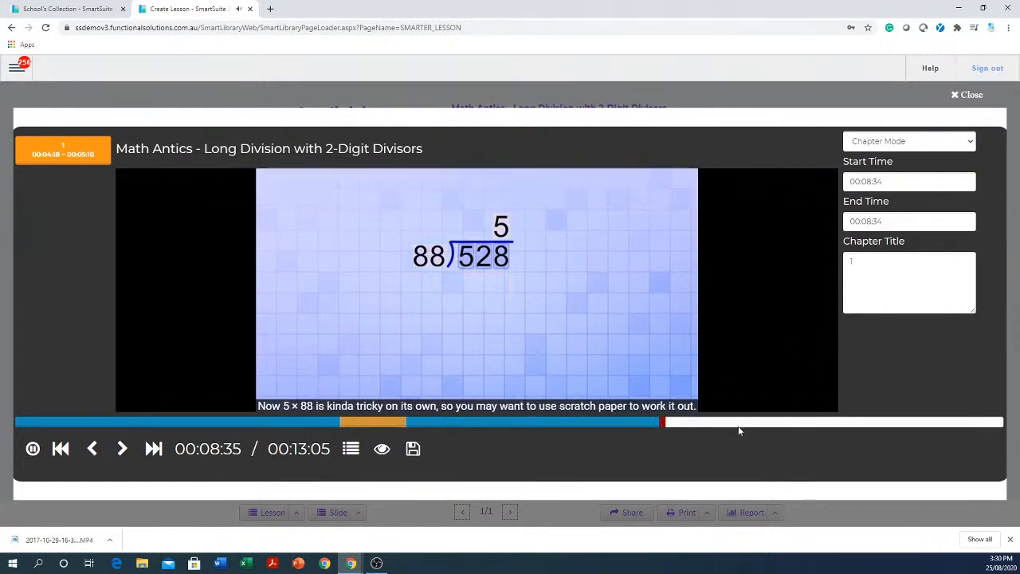
click(122, 449)
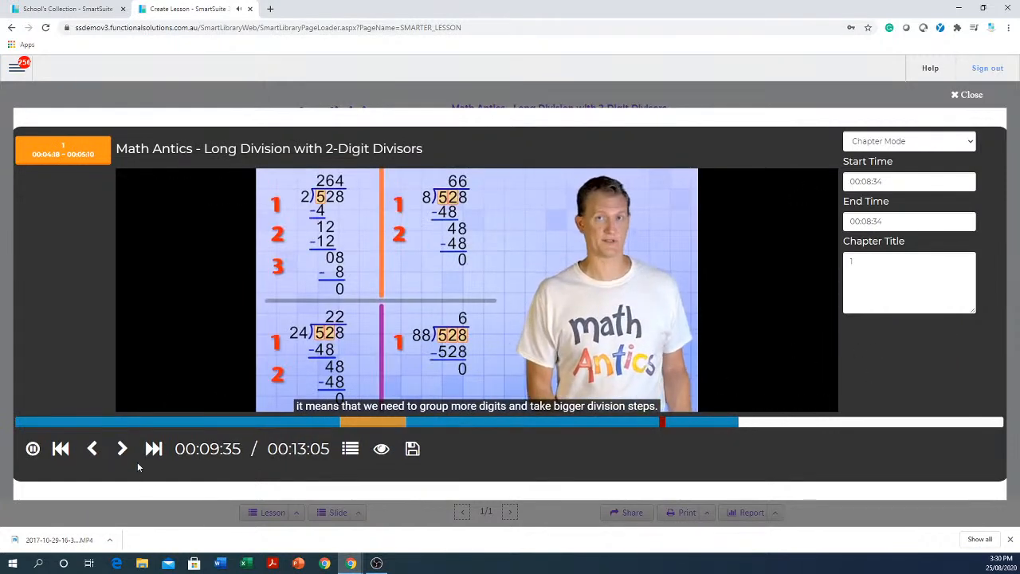
click(929, 258)
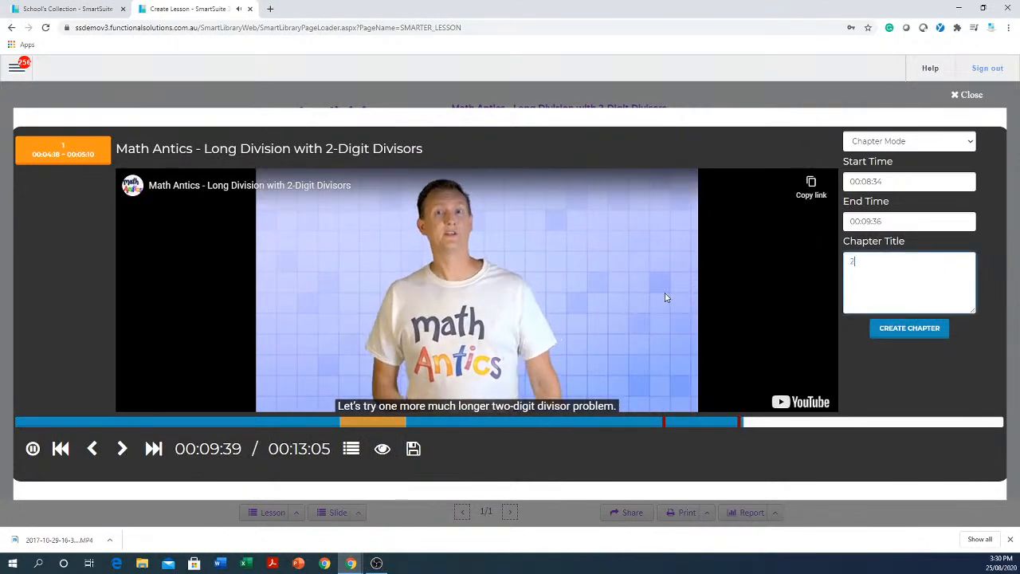
text(2)
click(924, 327)
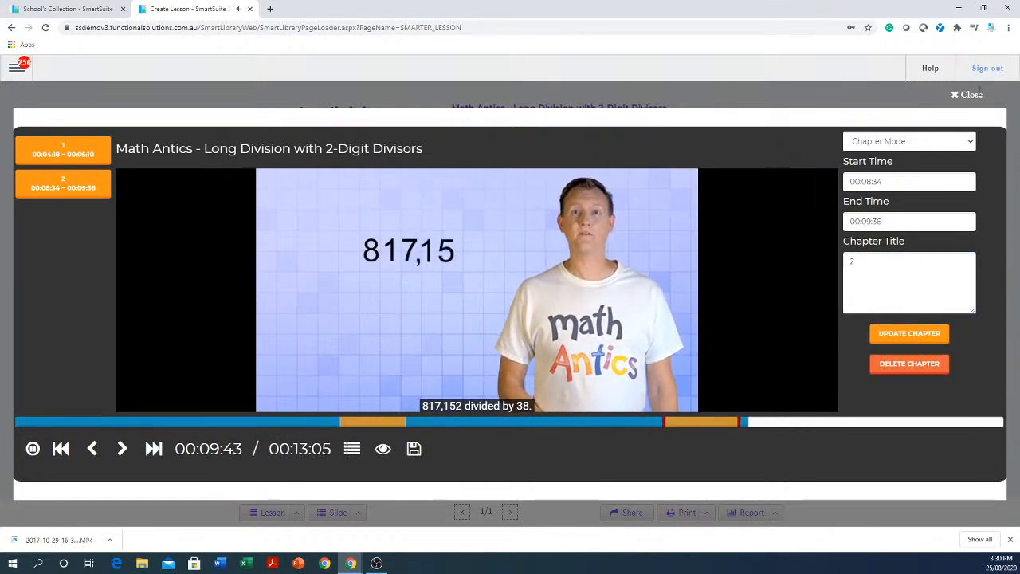
click(976, 92)
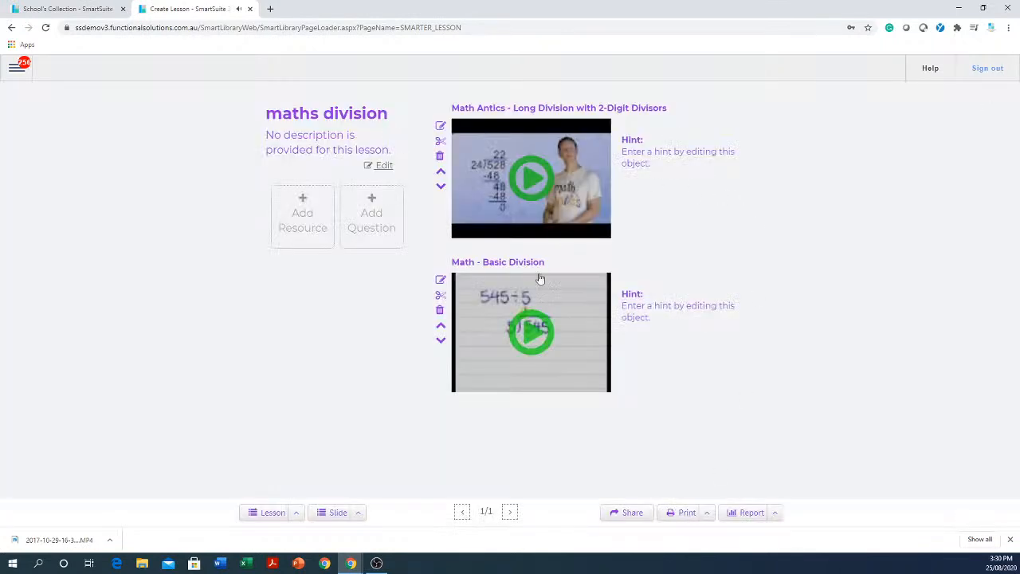
Play back the chaptered Math Antics video from the lesson, and briefly revisit the resource search without adding anything.
click(525, 183)
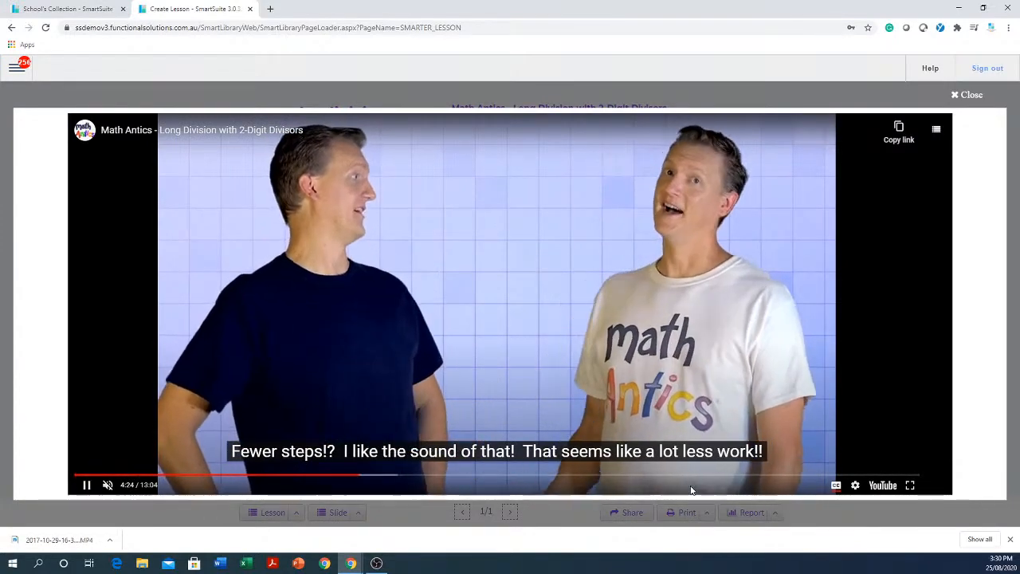
click(977, 95)
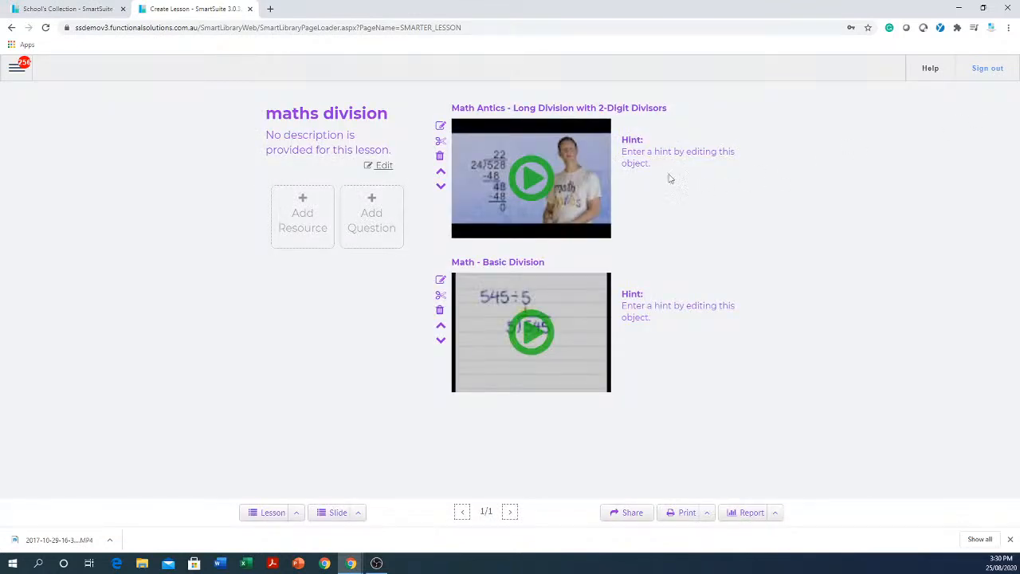
click(296, 213)
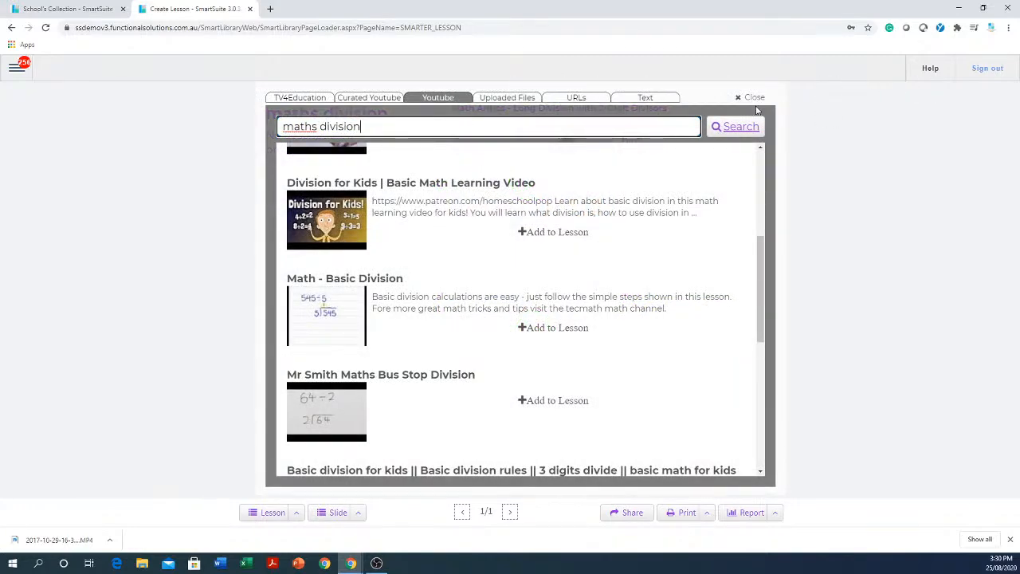
click(747, 97)
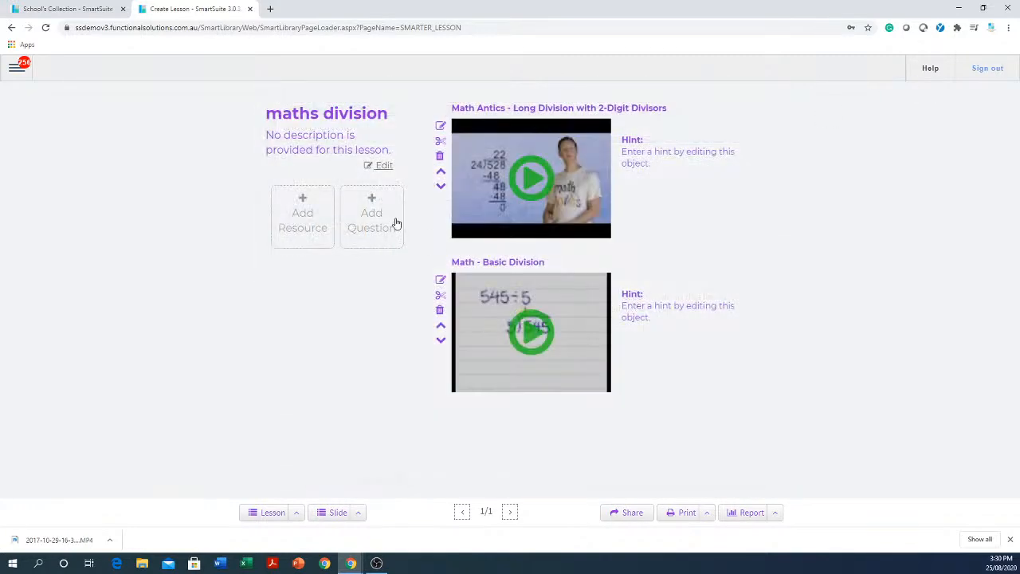
Start a new multi-choice question in the maths division lesson with the text "gfgh fgh fgh fgh fgh".
click(371, 219)
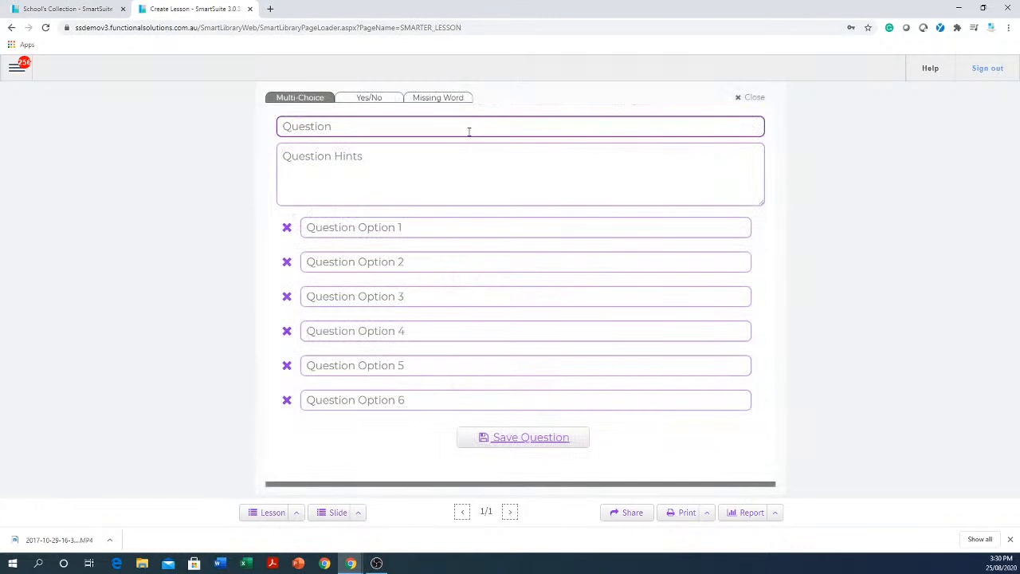
click(471, 127)
text(gfgh)
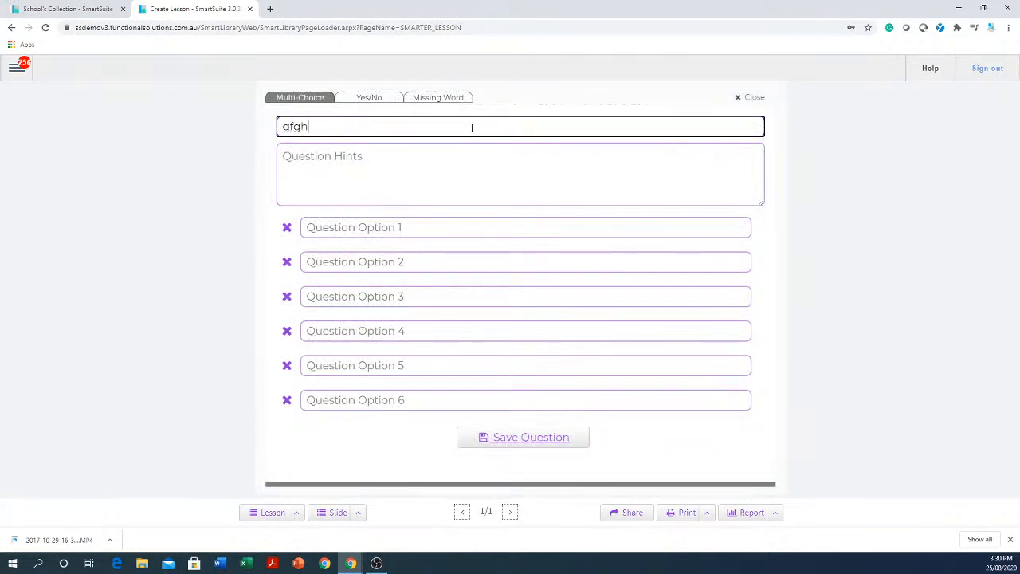
text( fgh fgh fgh fgh)
Fill in the question's first three answer options as "345ree", "ertert" and "ertetretrt".
click(443, 230)
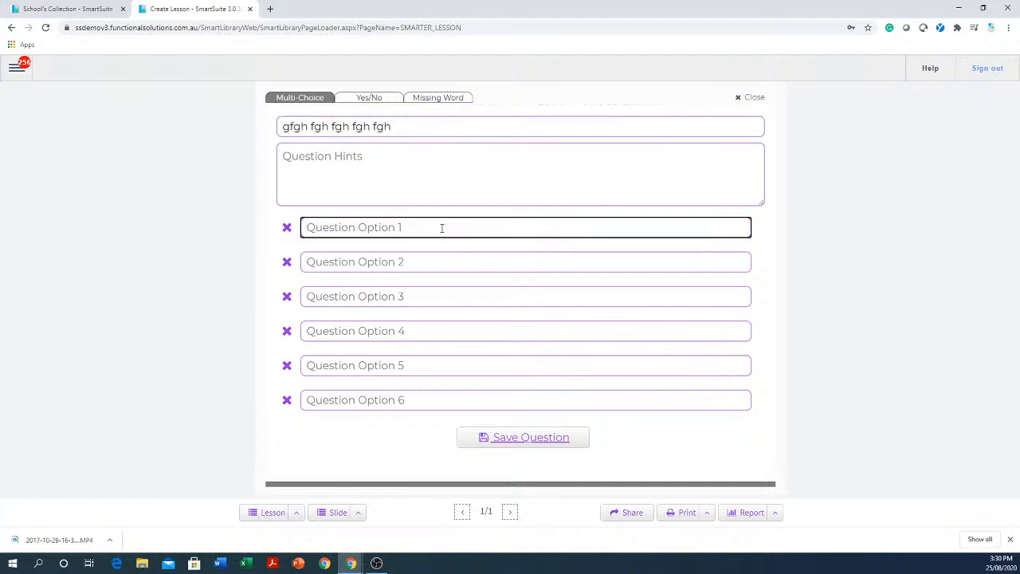
text(345ree)
click(437, 262)
text(ertert)
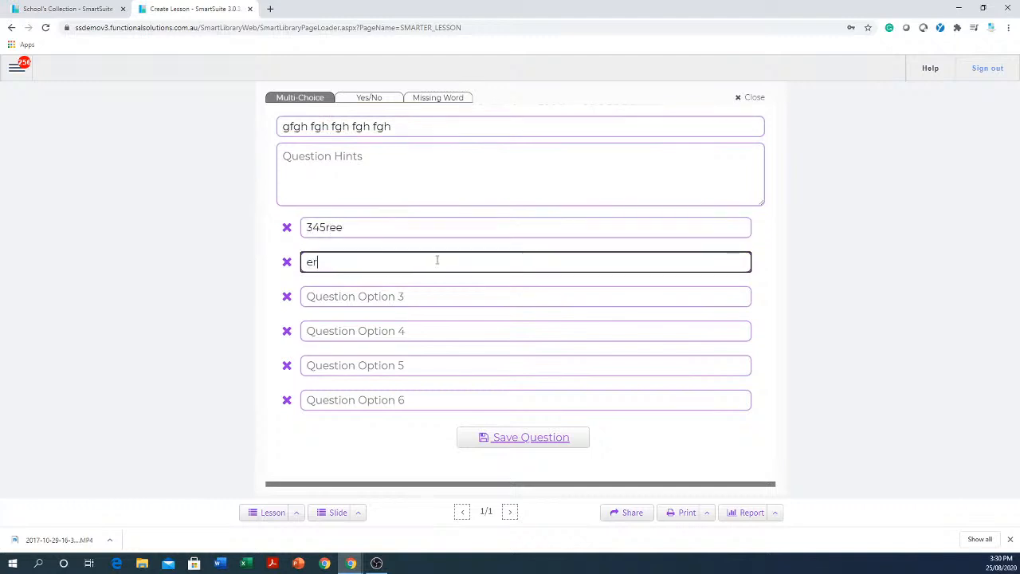
click(451, 298)
text(ertetretrt)
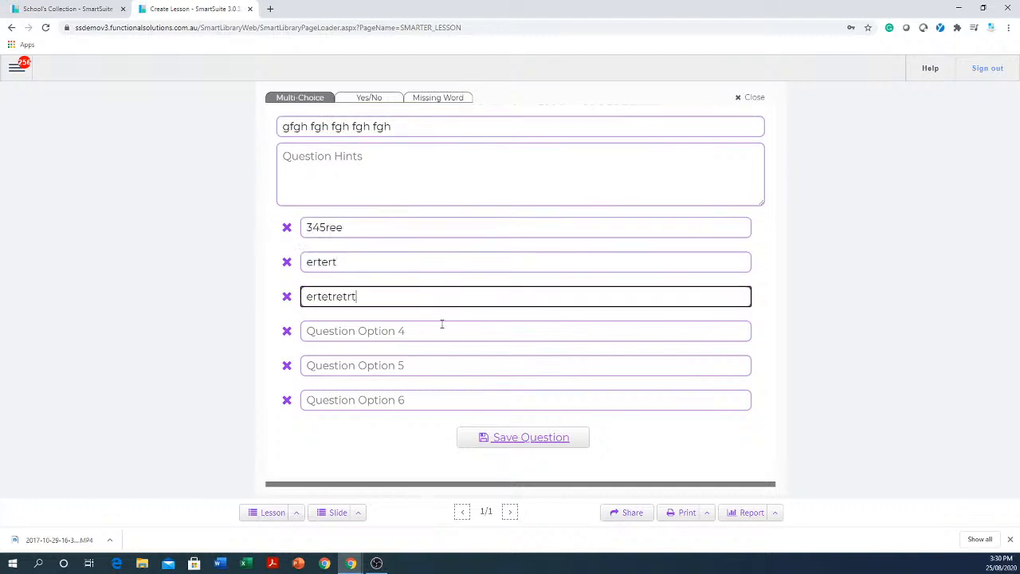
Fill in answer options four to six as "ertertertertetrett", "ertert" and "etertert".
click(442, 326)
text(ertert)
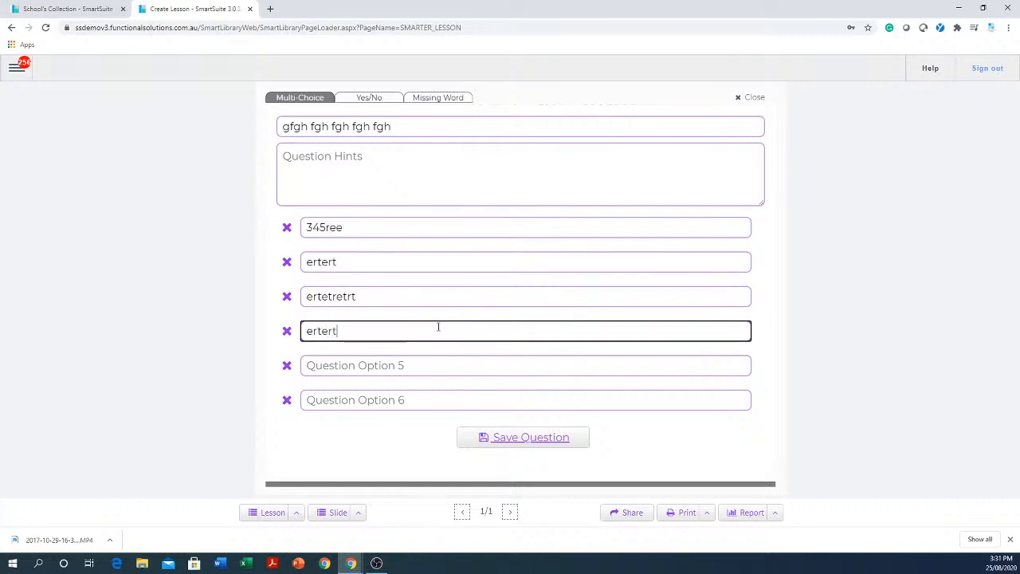
text(ertetrett)
click(435, 365)
text(ertert)
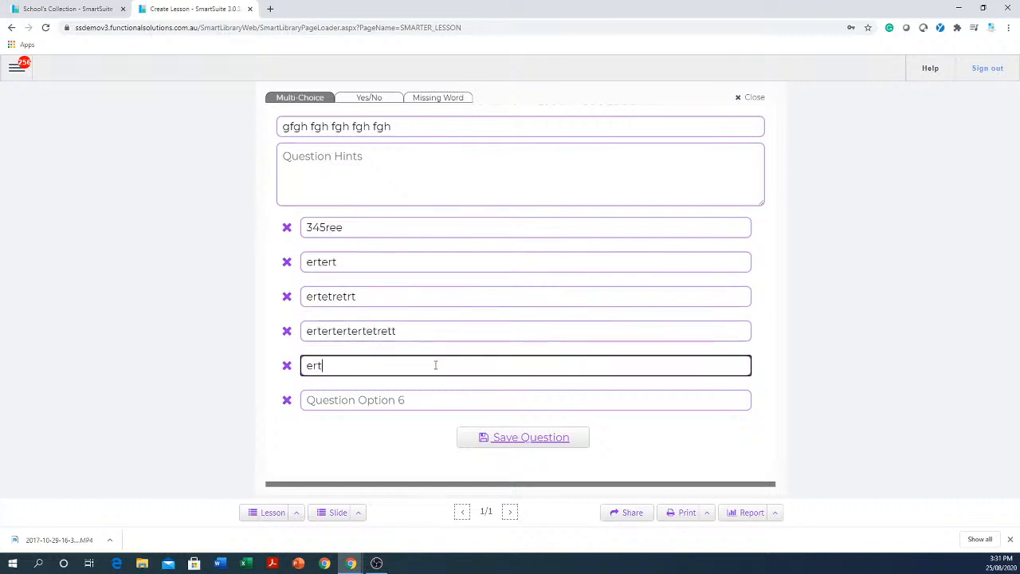
click(432, 398)
text(etertert)
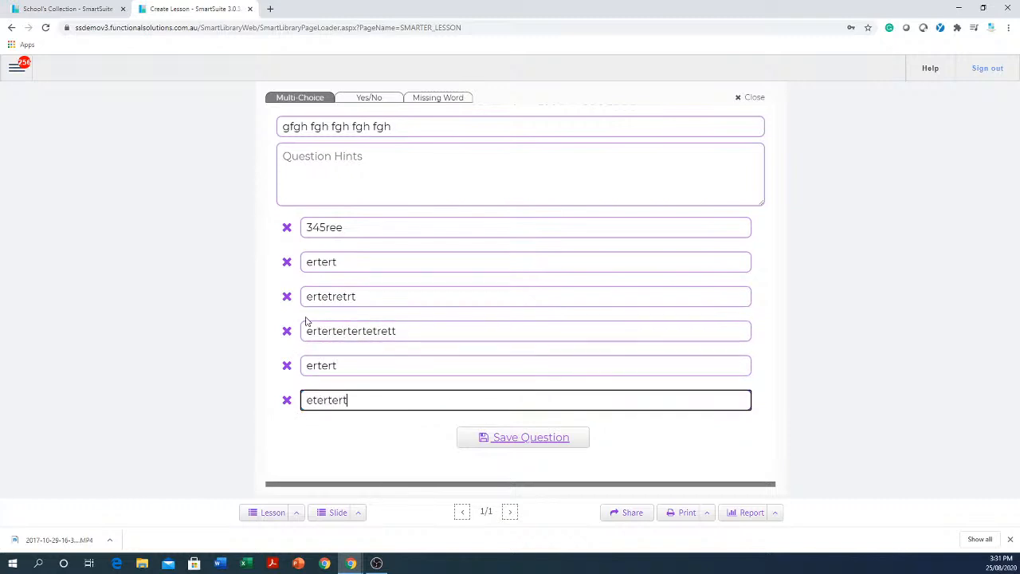
Mark the third and fifth answer options as correct and save the question.
click(289, 296)
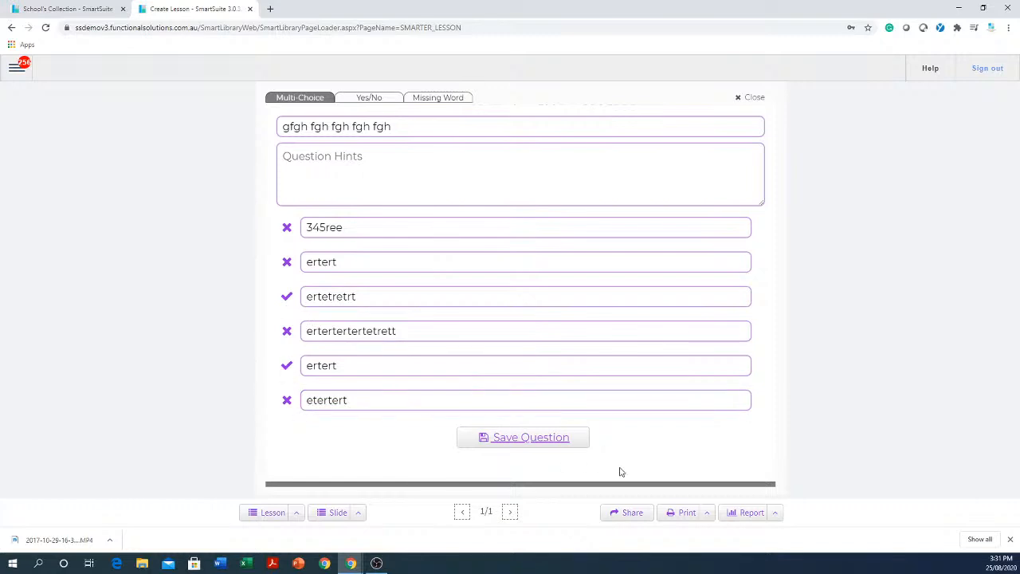
click(533, 437)
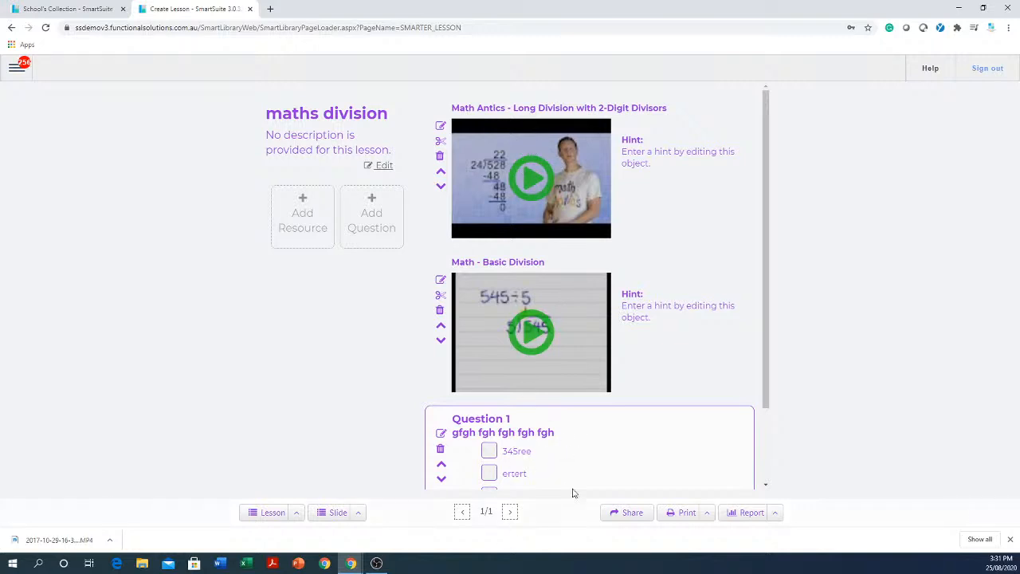
Move the new question above the Math - Basic Division video, and check the lesson's sharing options without changing them.
click(442, 467)
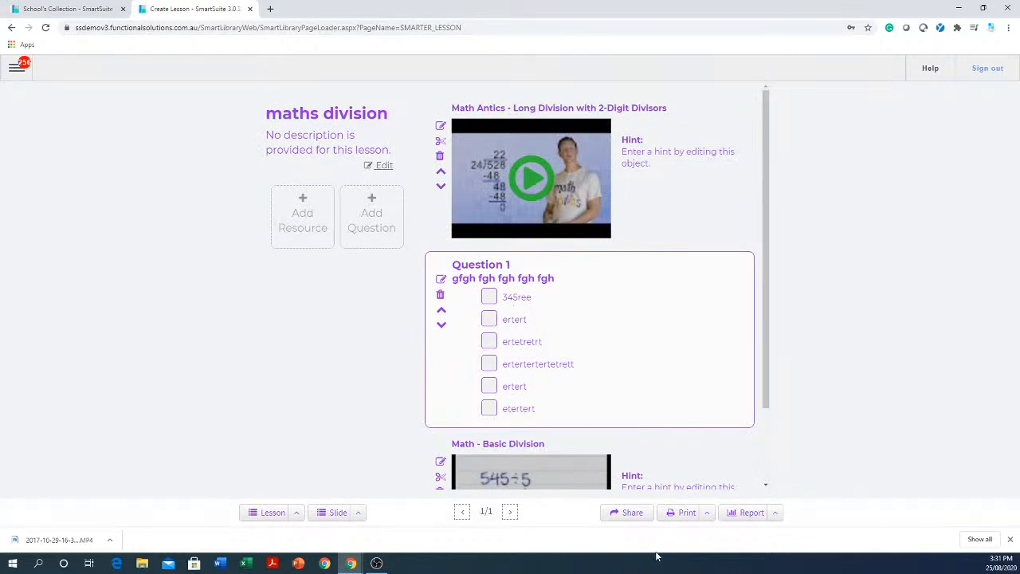
scroll(619, 434, down, 2)
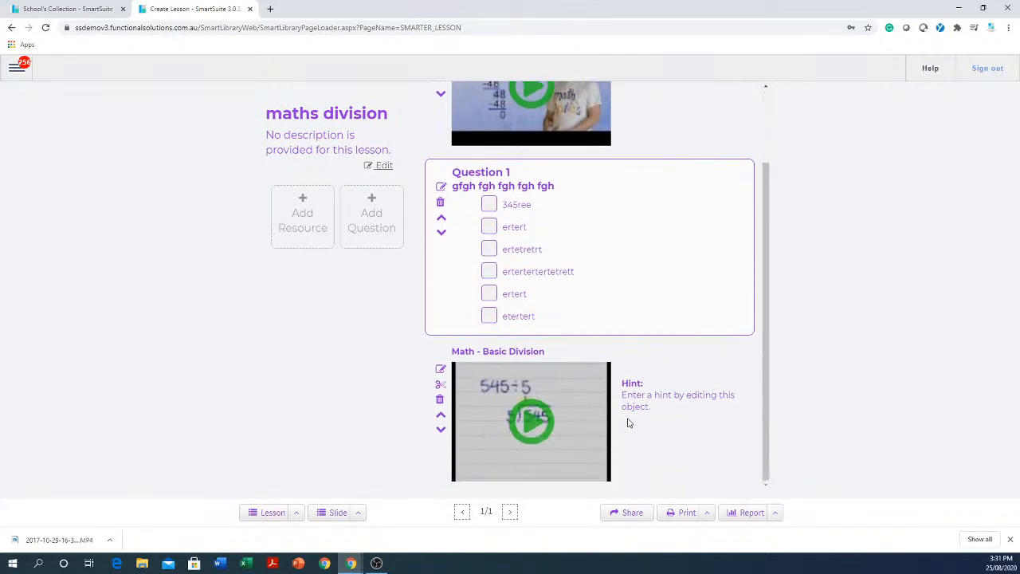
scroll(628, 423, up, 1)
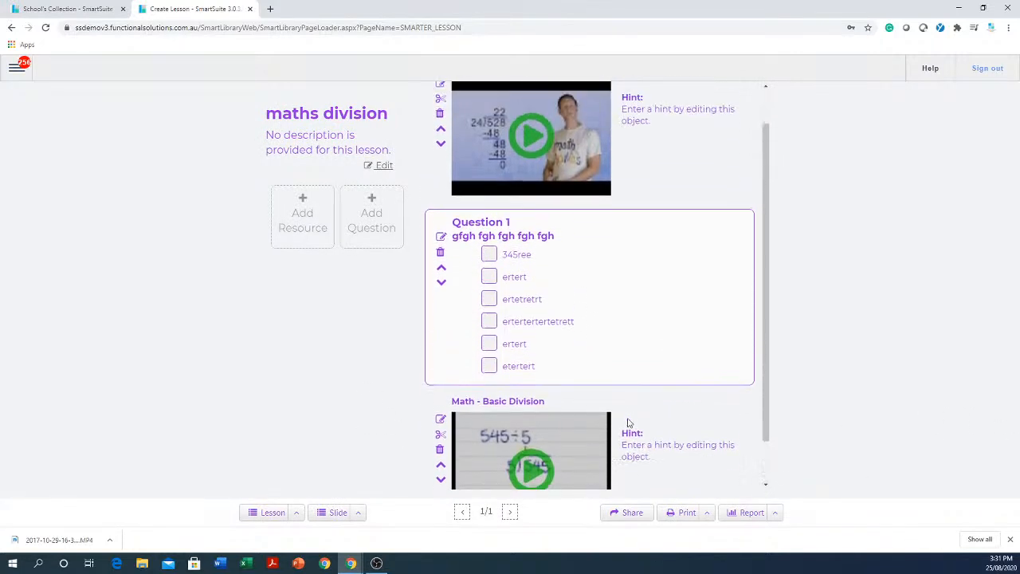
click(632, 512)
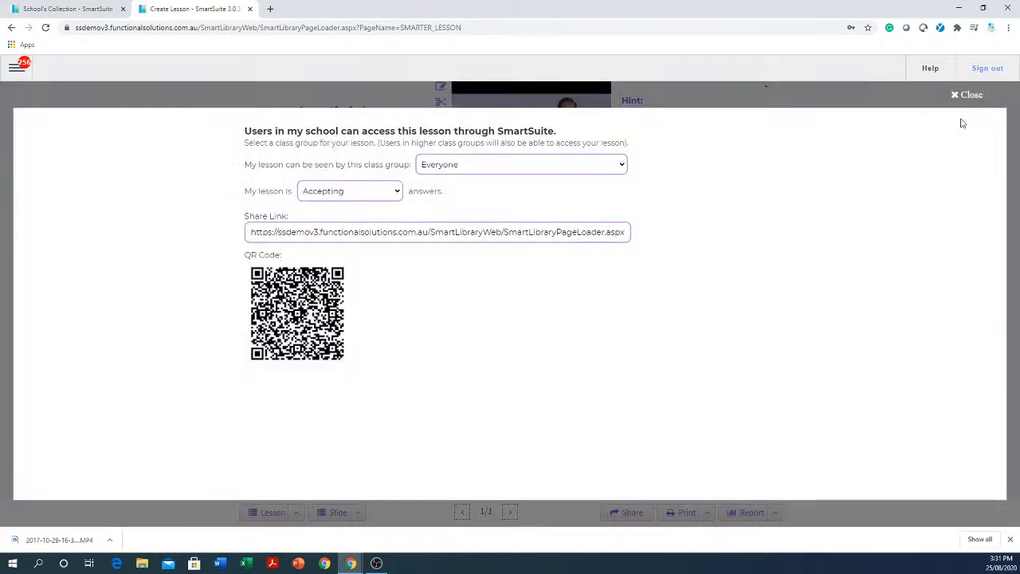
click(967, 98)
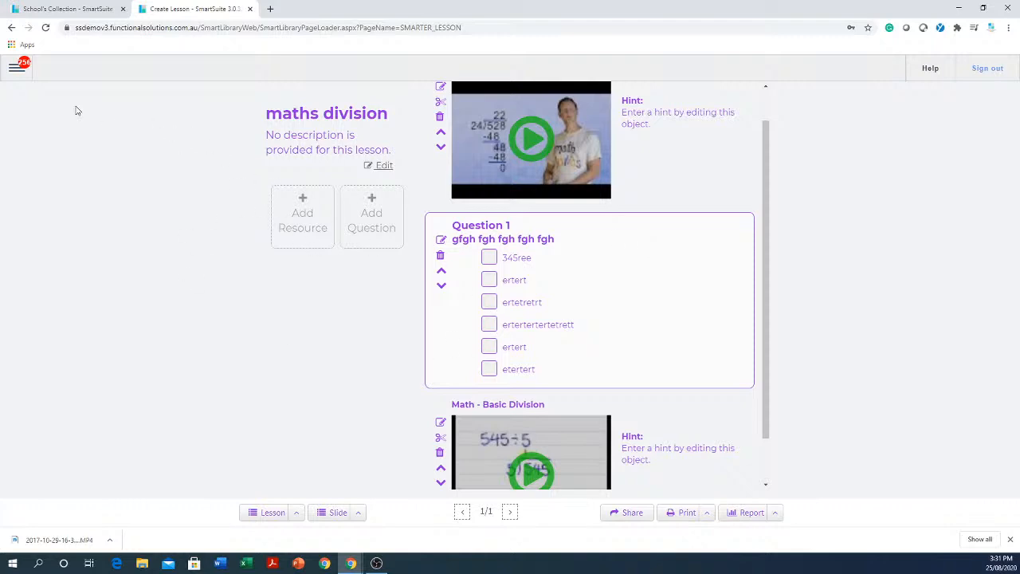
Go back to the School's Collection browser tab, view My Items and return to the school collection.
click(78, 9)
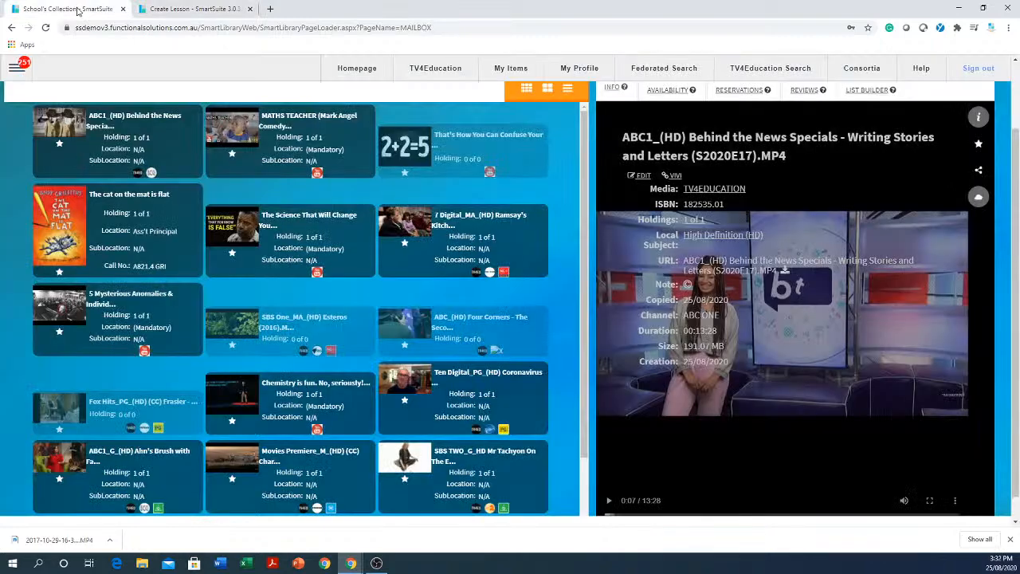
scroll(245, 268, up, 1)
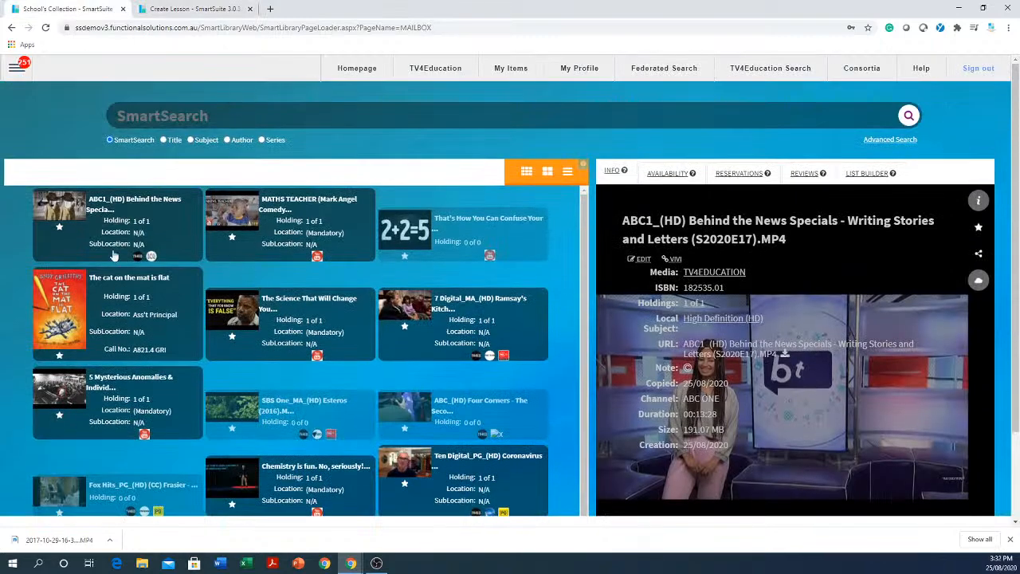
click(516, 71)
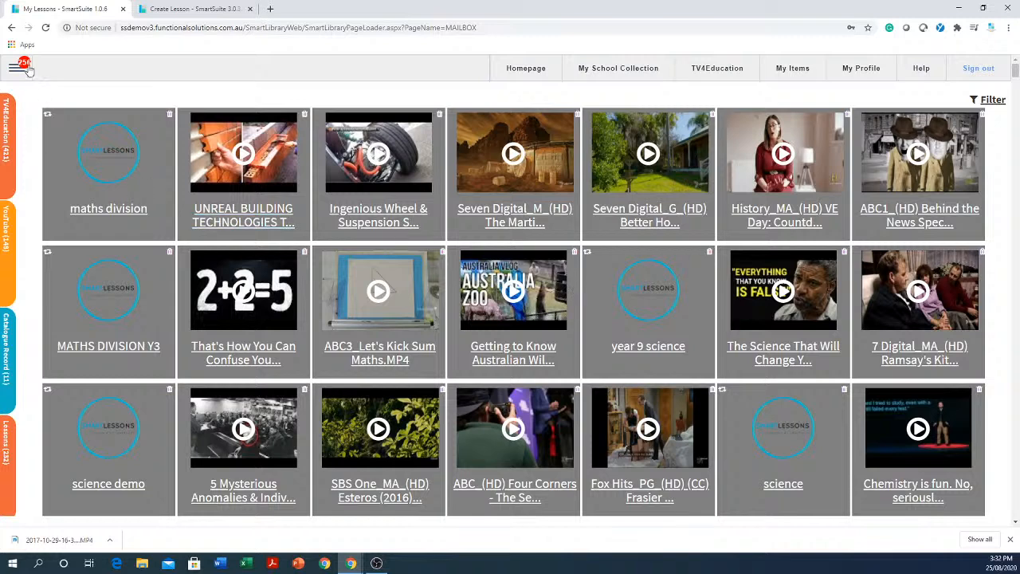
click(632, 70)
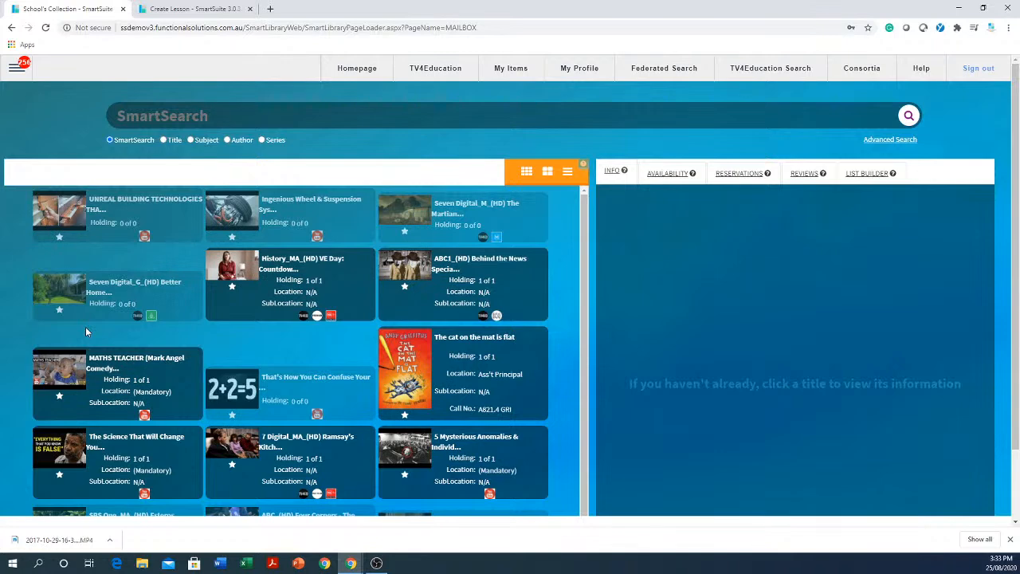
Open YouTube in a new browser tab.
click(270, 8)
click(391, 30)
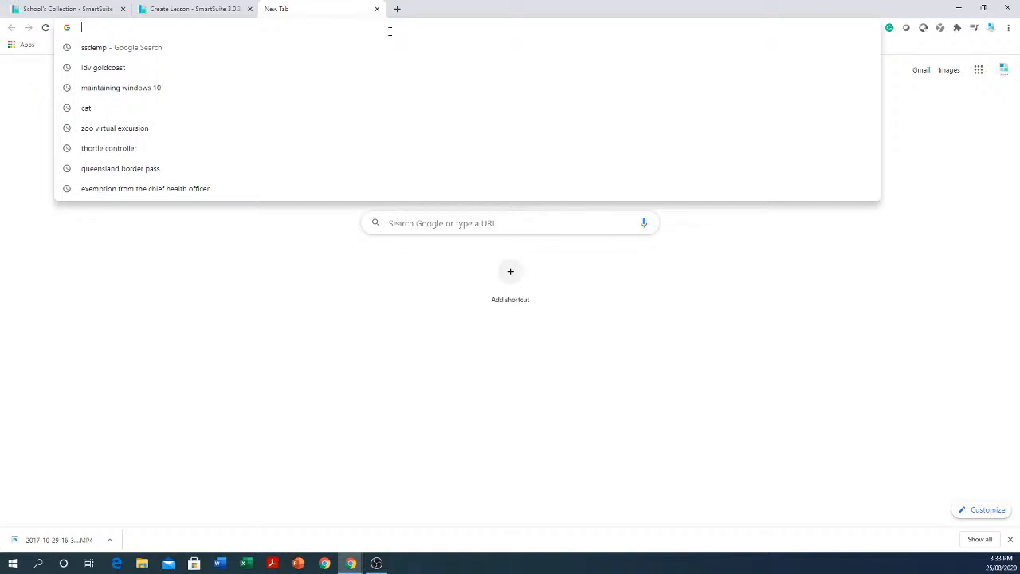
text(youtub)
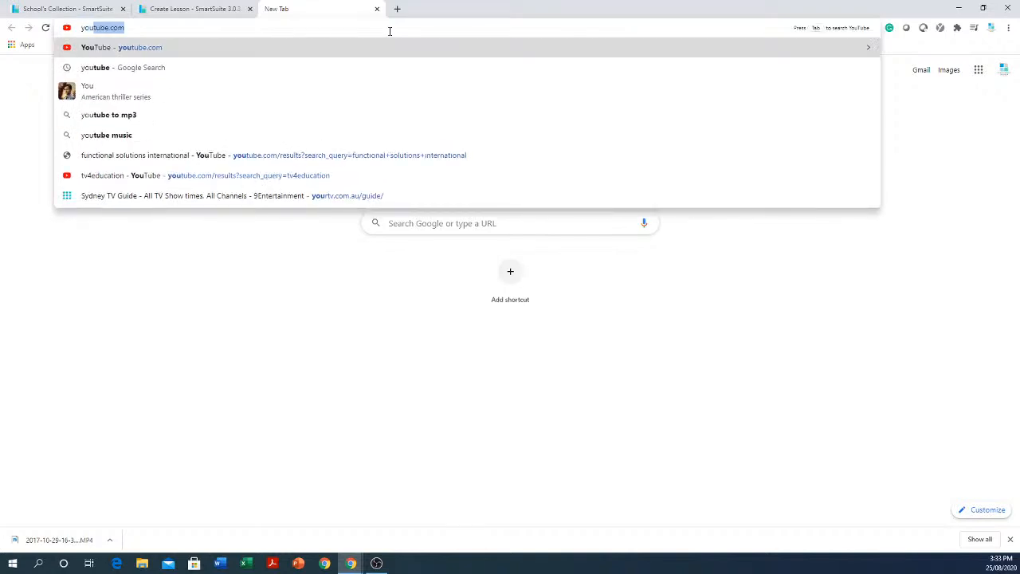
text(e)
key(Return)
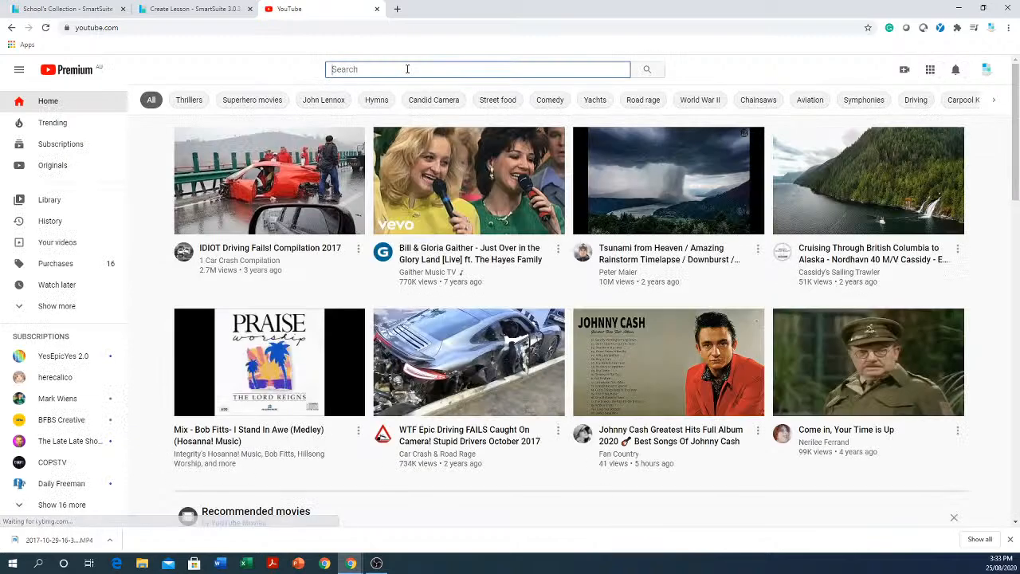
Search YouTube for "tv4education" and look through the results for training videos.
text(tv4)
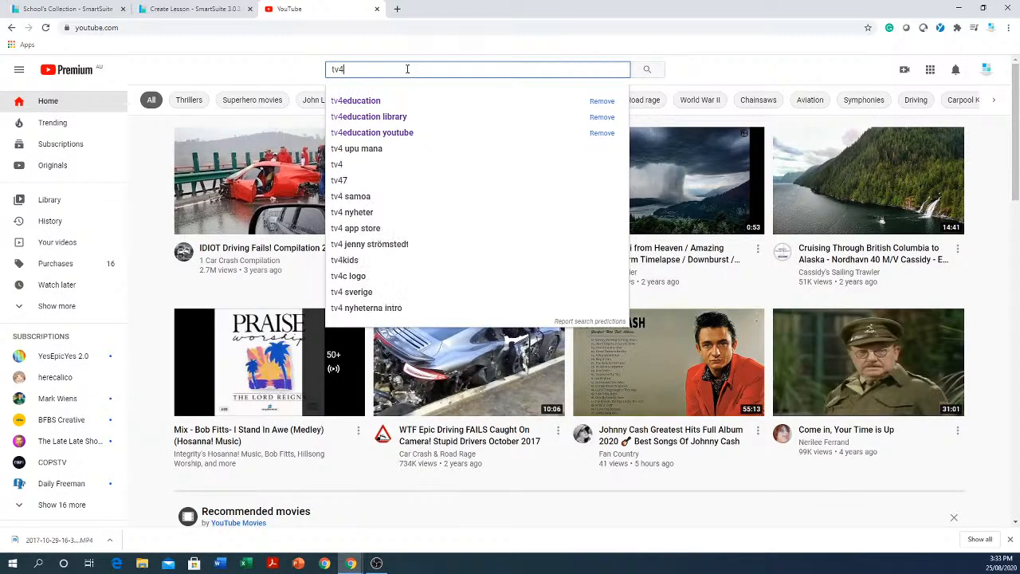
text(education)
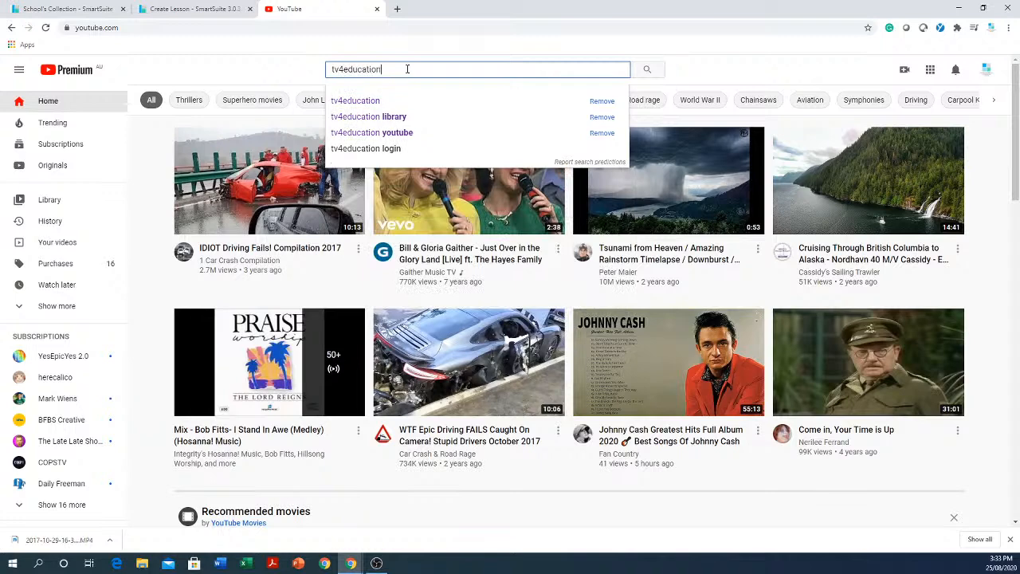
key(Return)
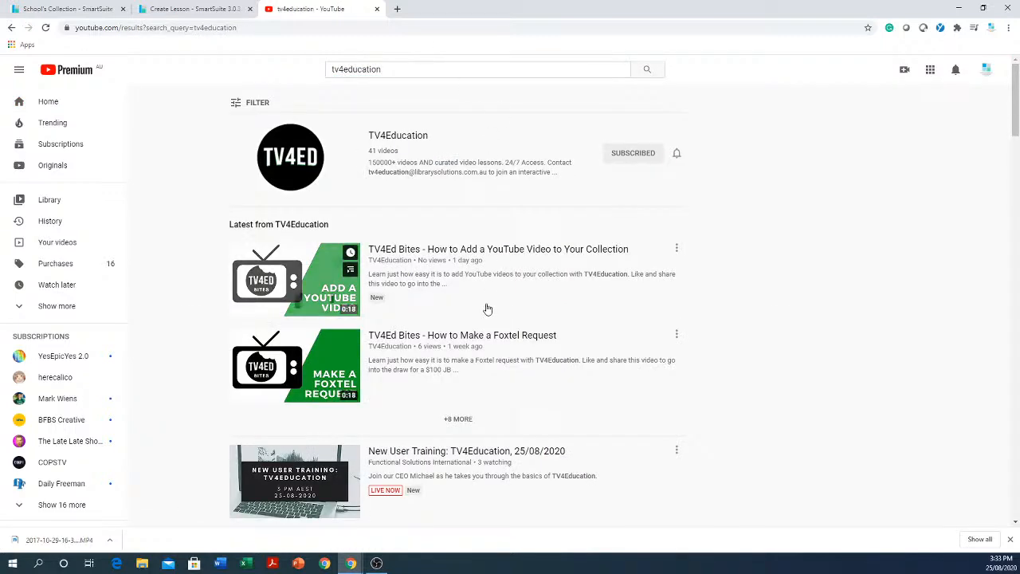
scroll(470, 281, down, 1)
scroll(470, 280, down, 7)
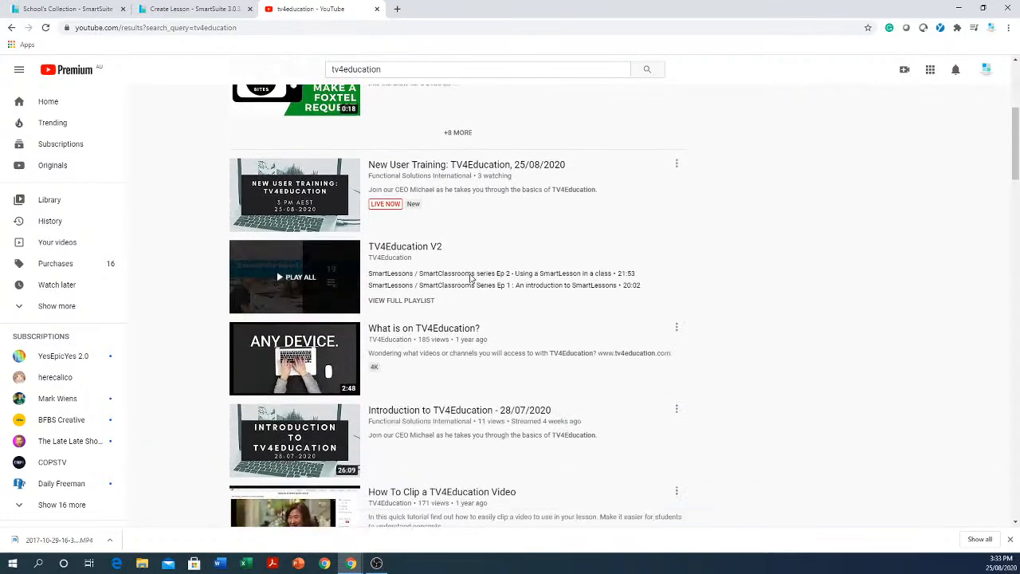
scroll(470, 278, down, 4)
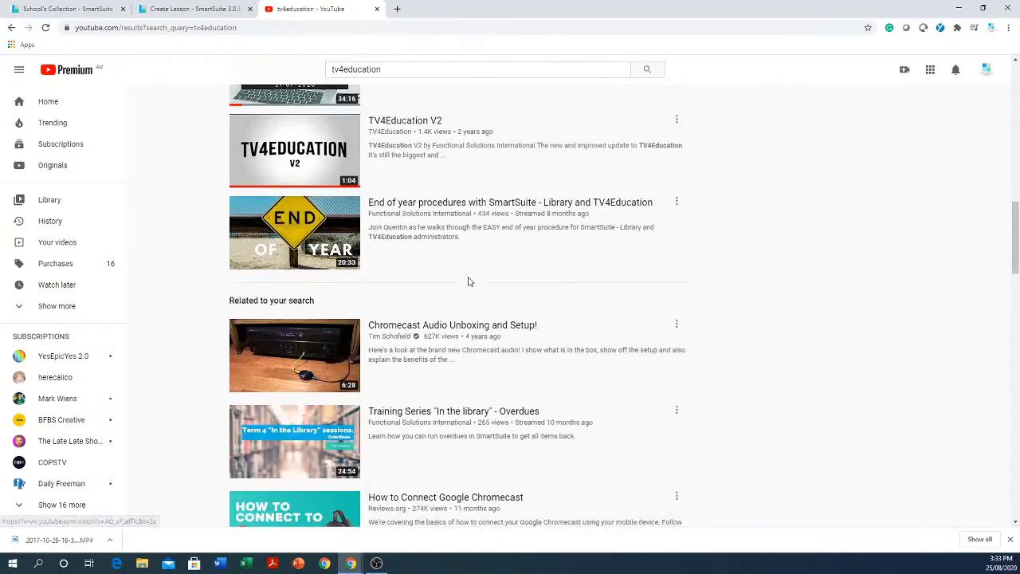
scroll(492, 275, down, 4)
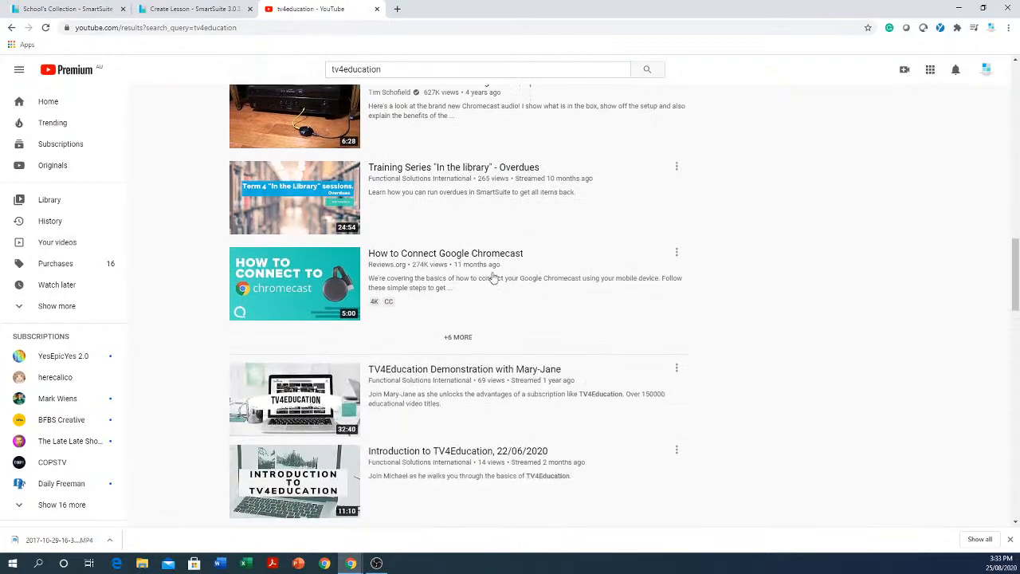
scroll(493, 275, down, 7)
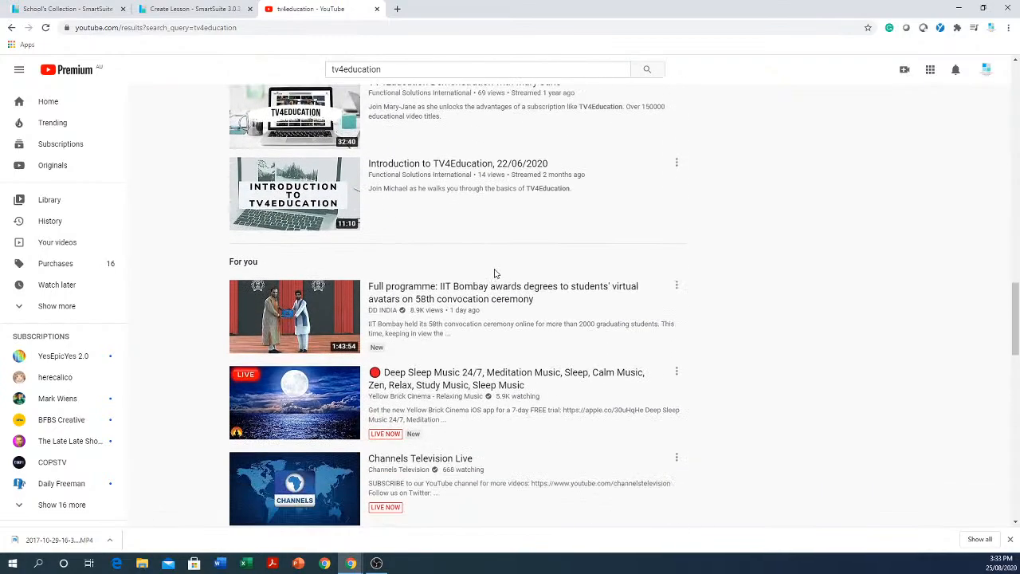
scroll(496, 271, down, 1)
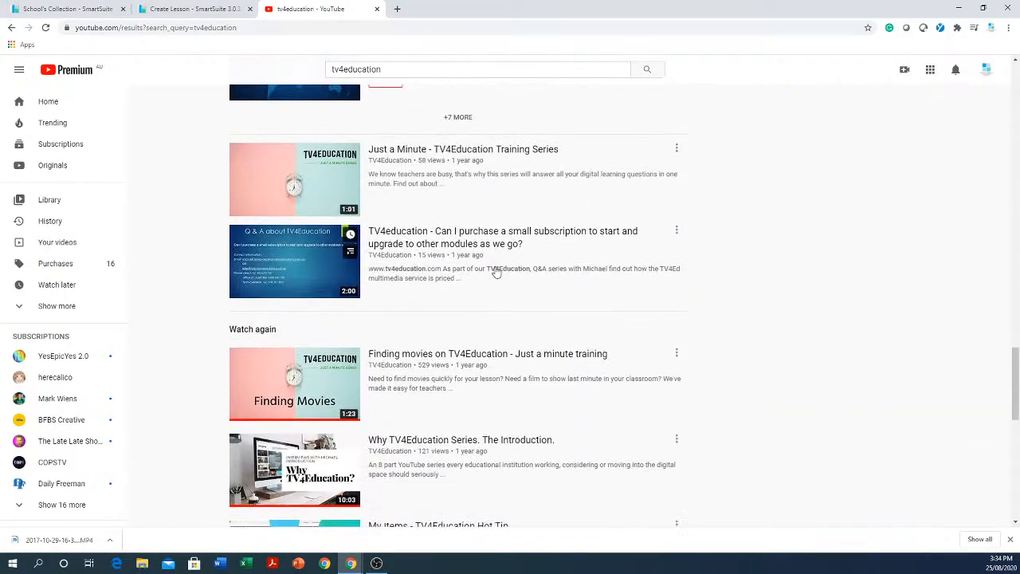